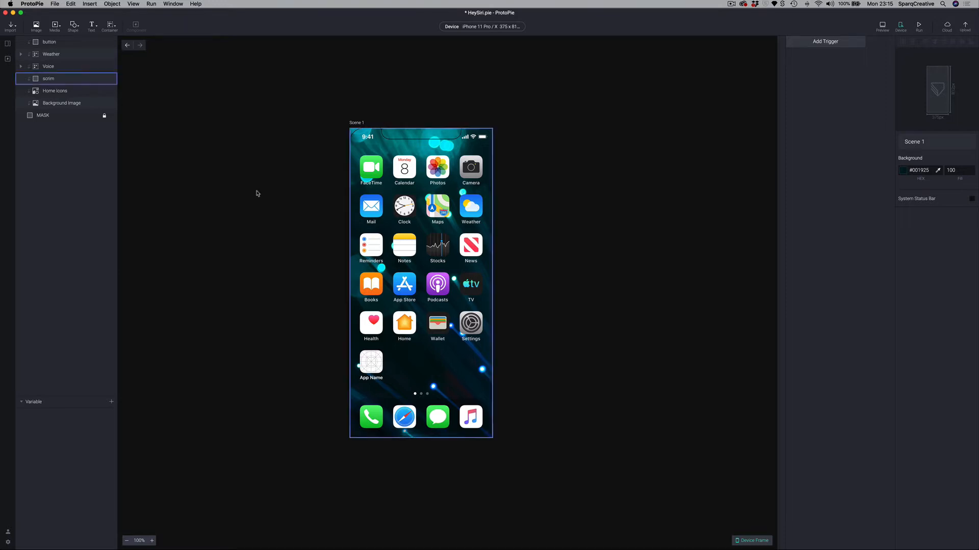
Turn masking off and back on for the MASK layer to compare the scene with and without it
{"action": "left_click", "coordinate": [31, 116]}
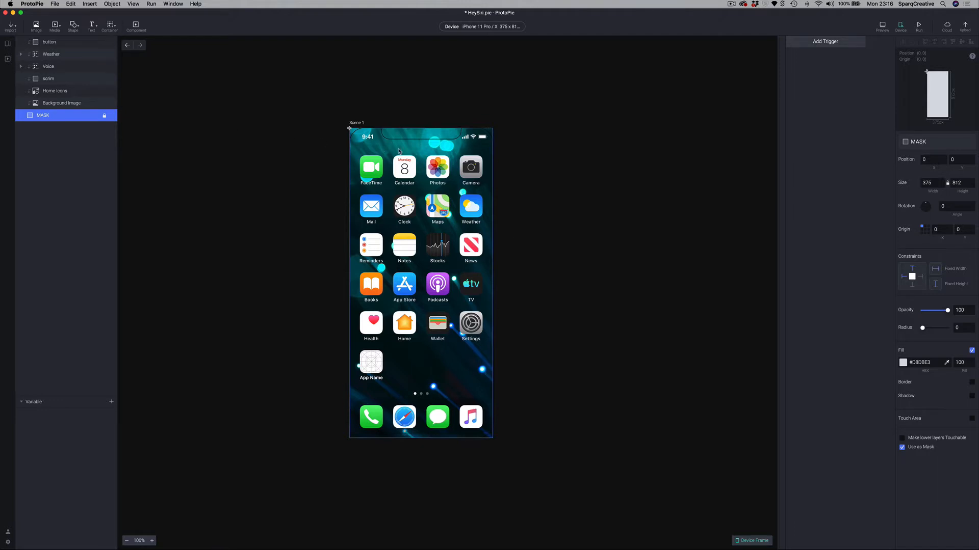
{"action": "right_click", "coordinate": [63, 119]}
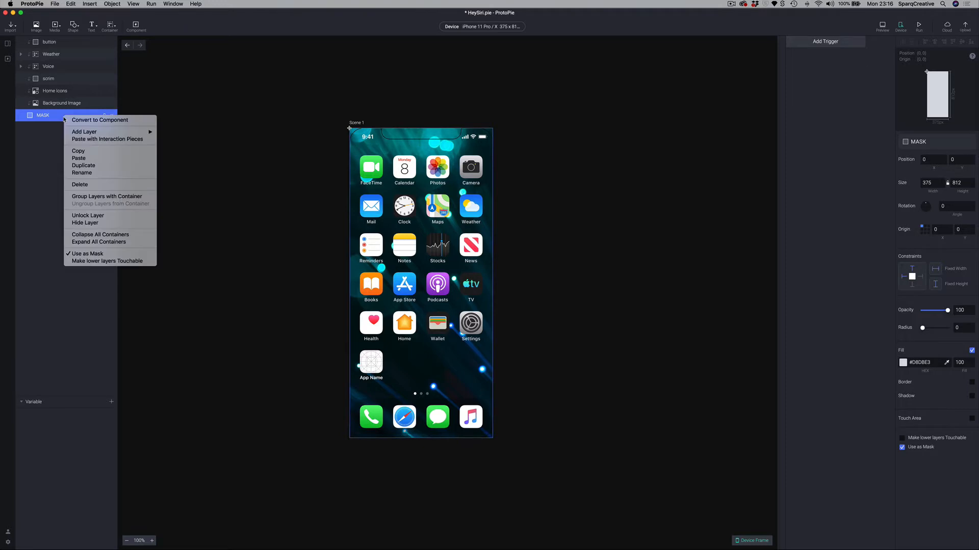
{"action": "left_click", "coordinate": [89, 257]}
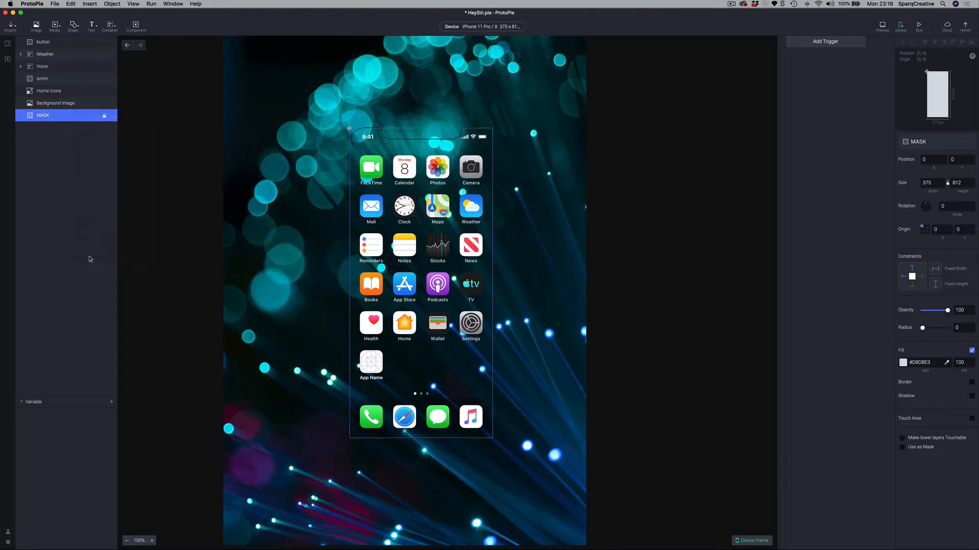
{"action": "right_click", "coordinate": [42, 117]}
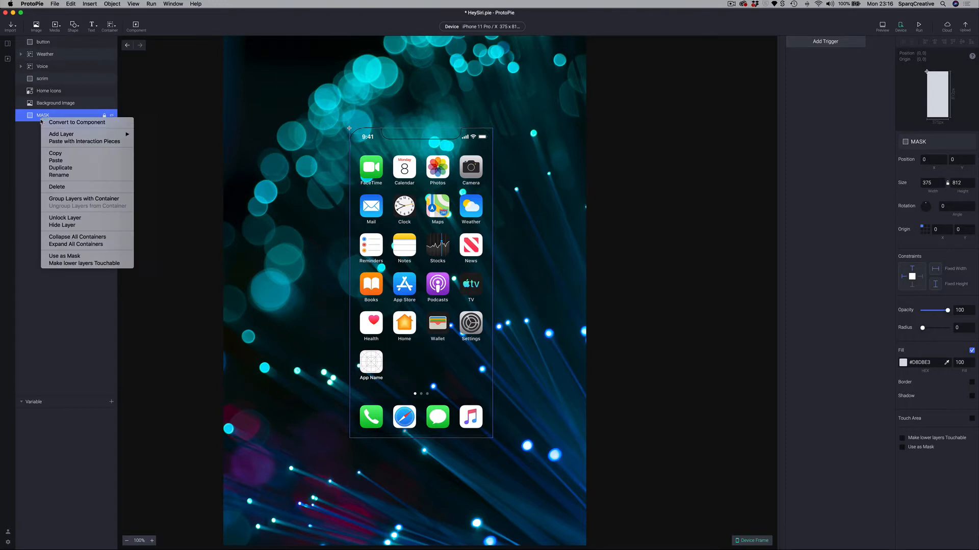
{"action": "left_click", "coordinate": [88, 258]}
Inspect the Background Image and Home Icons layers, and preview the scrim layer at 100 opacity before resetting it to 0
{"action": "left_click", "coordinate": [57, 107]}
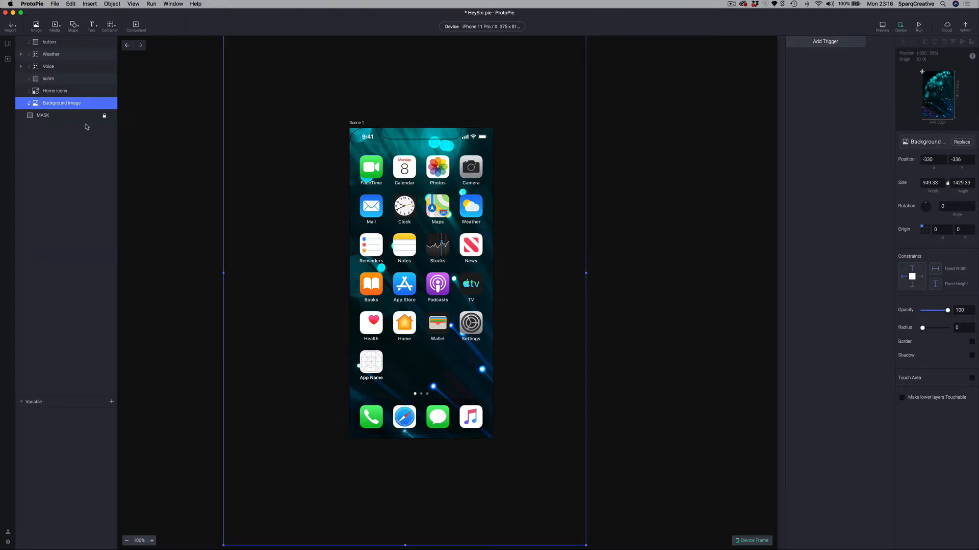
{"action": "left_click", "coordinate": [48, 92]}
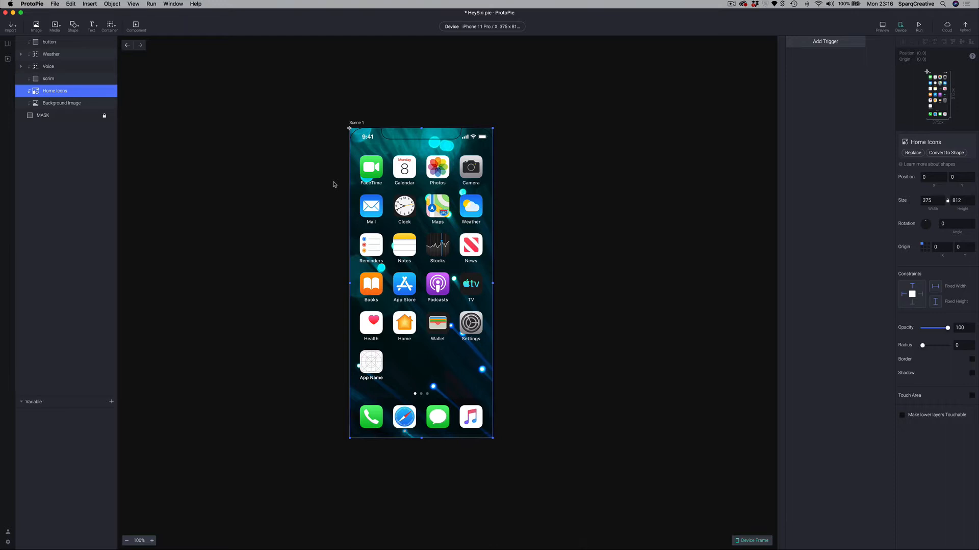
{"action": "left_click", "coordinate": [36, 80]}
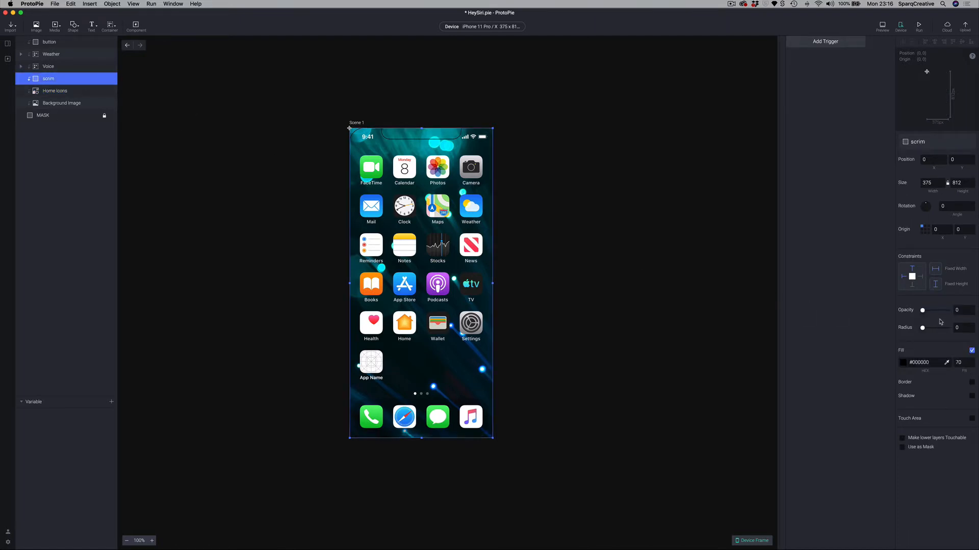
{"action": "left_click_drag", "start_coordinate": [924, 311], "coordinate": [965, 312]}
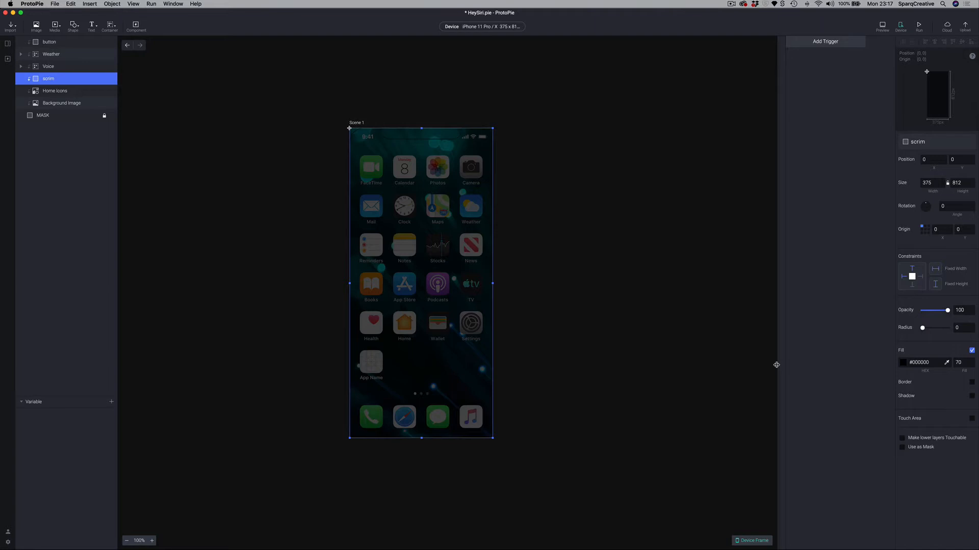
{"action": "left_click_drag", "start_coordinate": [946, 312], "coordinate": [910, 315]}
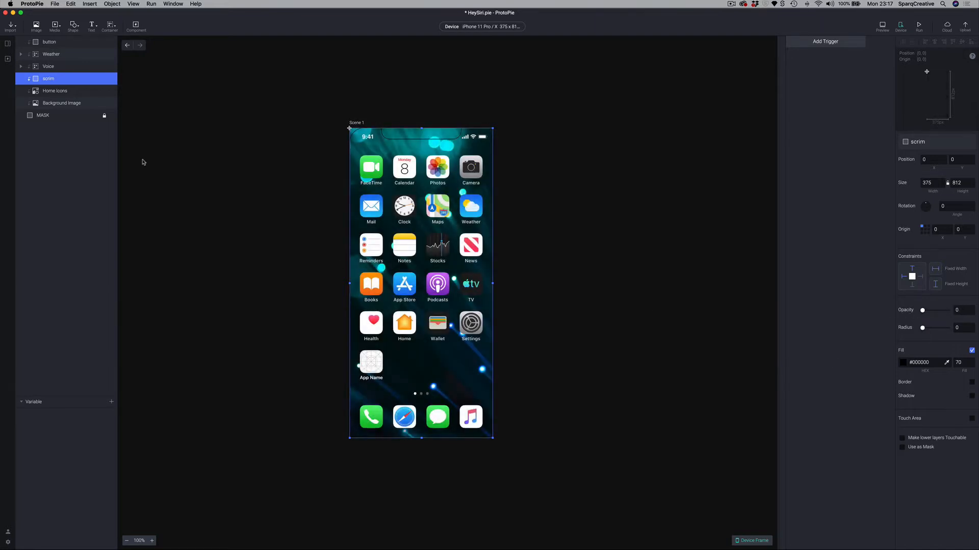
Check the Voice container's sublayers and preview the container at 100 opacity before resetting it to 0
{"action": "left_click", "coordinate": [41, 68]}
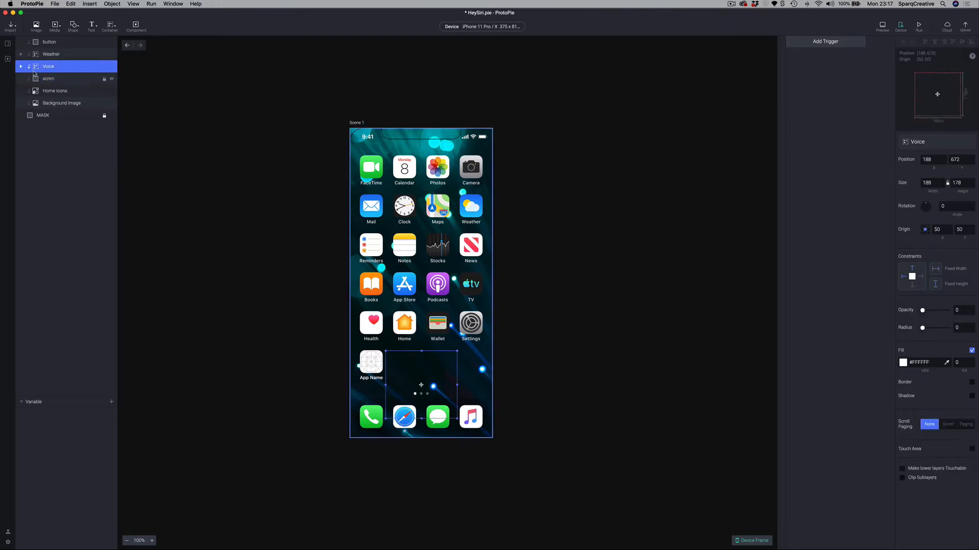
{"action": "left_click", "coordinate": [21, 67]}
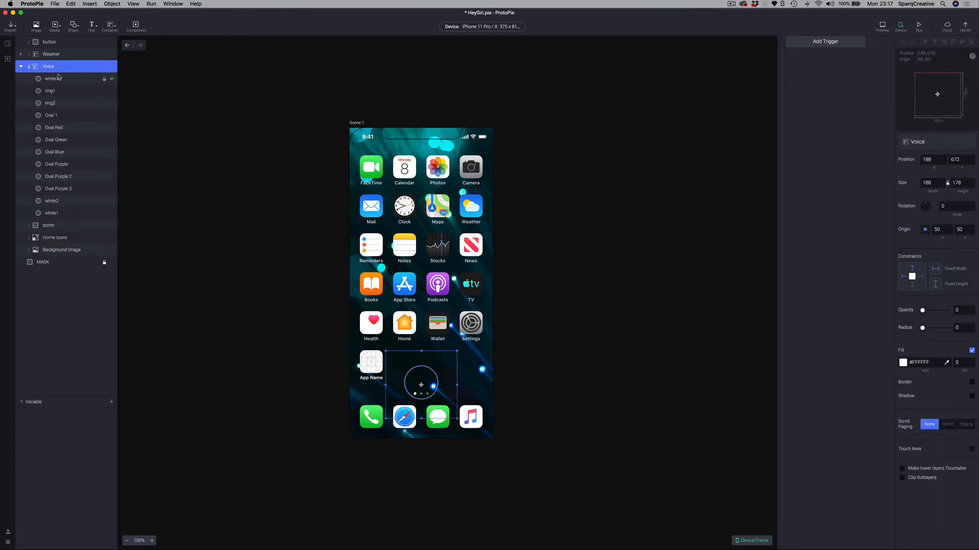
{"action": "left_click", "coordinate": [20, 67]}
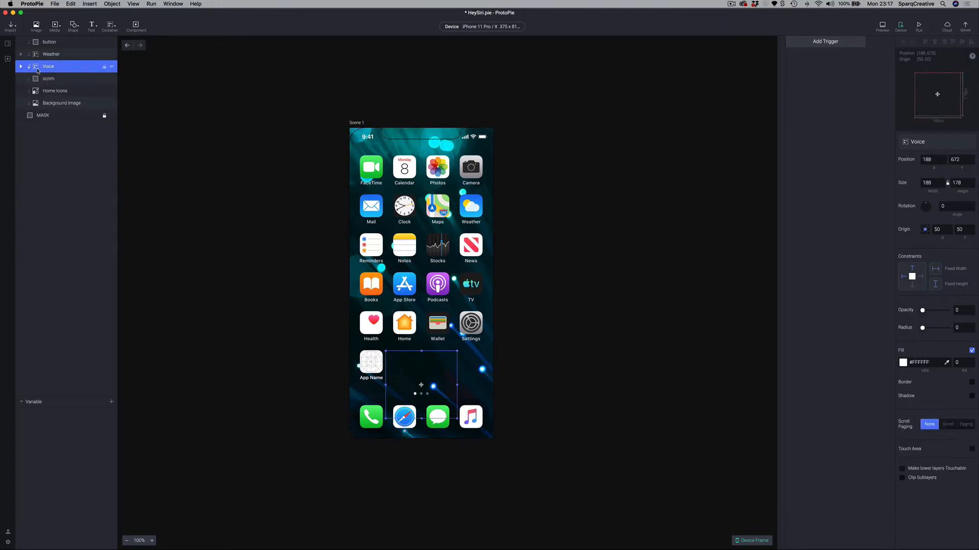
{"action": "left_click_drag", "start_coordinate": [922, 309], "coordinate": [961, 315]}
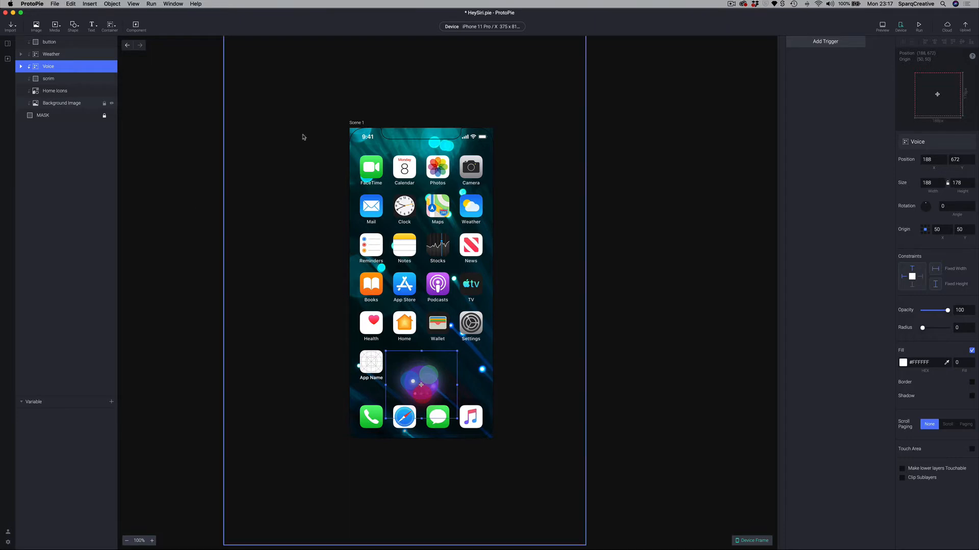
{"action": "left_click_drag", "start_coordinate": [958, 307], "coordinate": [908, 313]}
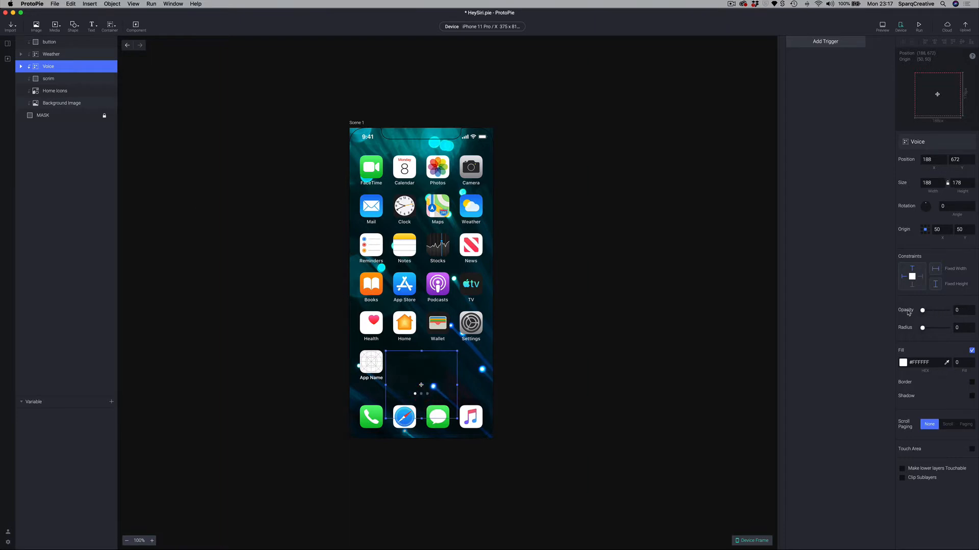
Set the Weather container's opacity to 100 and examine its image, text and weather icon layers
{"action": "left_click", "coordinate": [49, 54]}
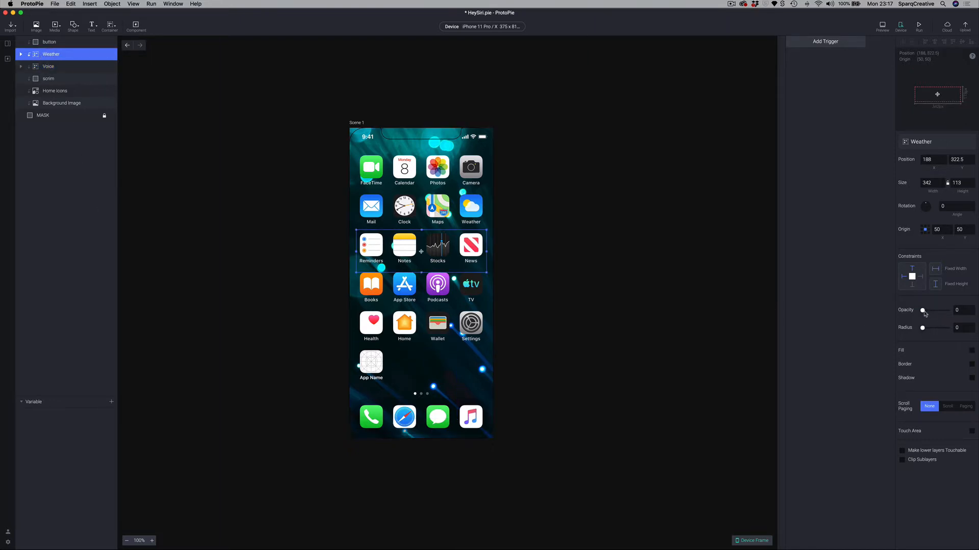
{"action": "left_click_drag", "start_coordinate": [922, 311], "coordinate": [947, 311]}
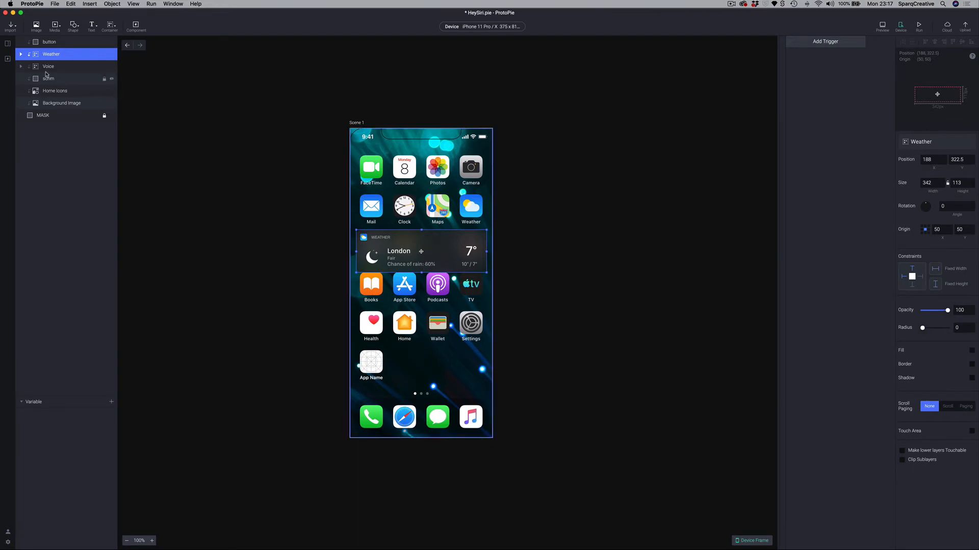
{"action": "left_click", "coordinate": [21, 54]}
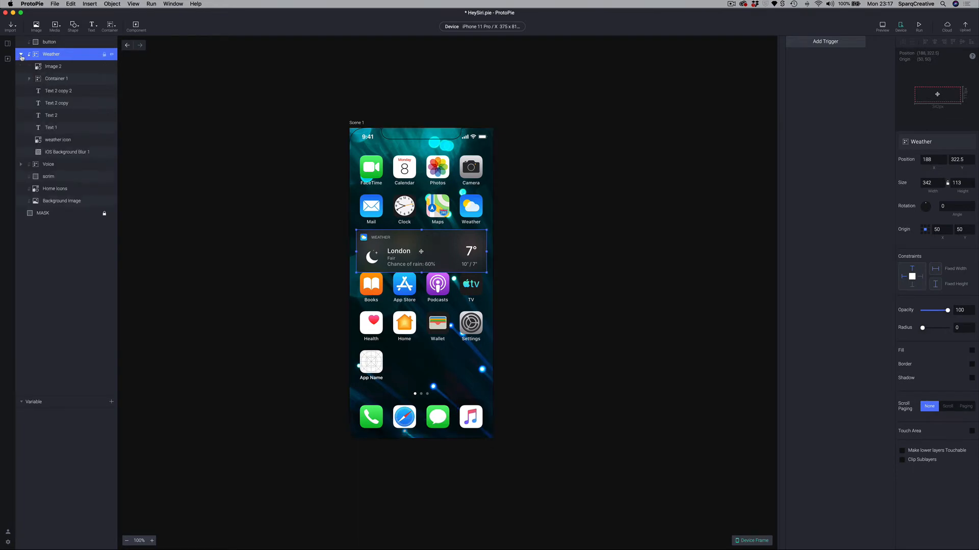
{"action": "left_click", "coordinate": [45, 71]}
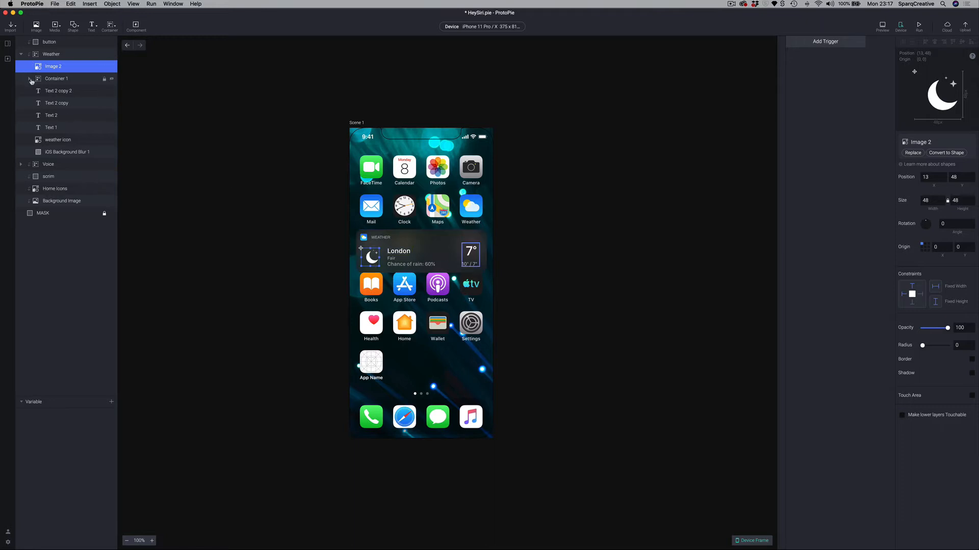
{"action": "left_click", "coordinate": [65, 92]}
{"action": "left_click", "coordinate": [55, 105]}
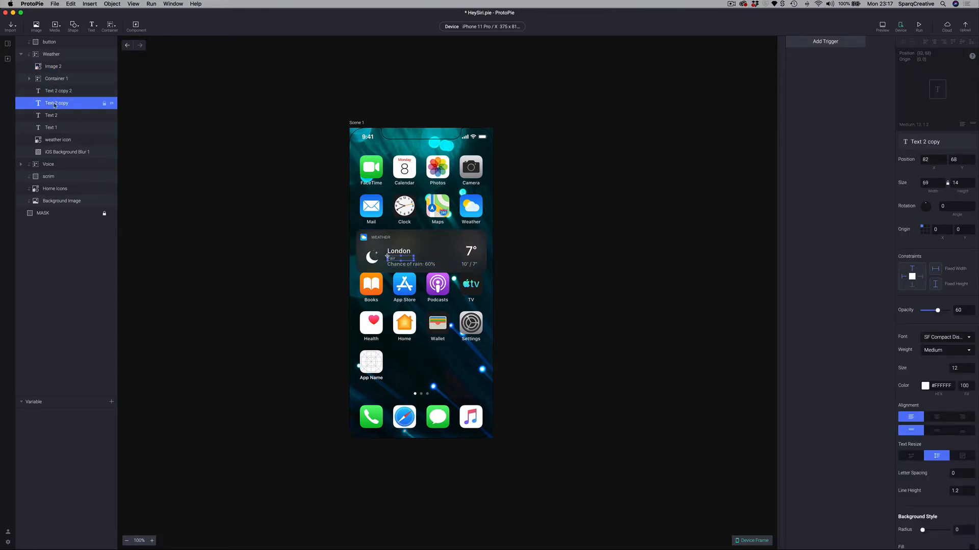
{"action": "left_click", "coordinate": [53, 119]}
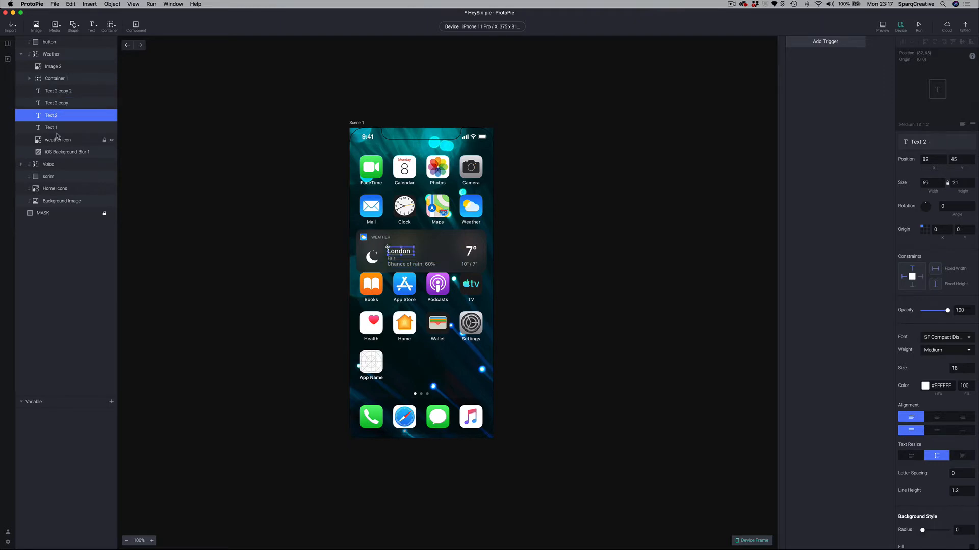
{"action": "left_click", "coordinate": [56, 137]}
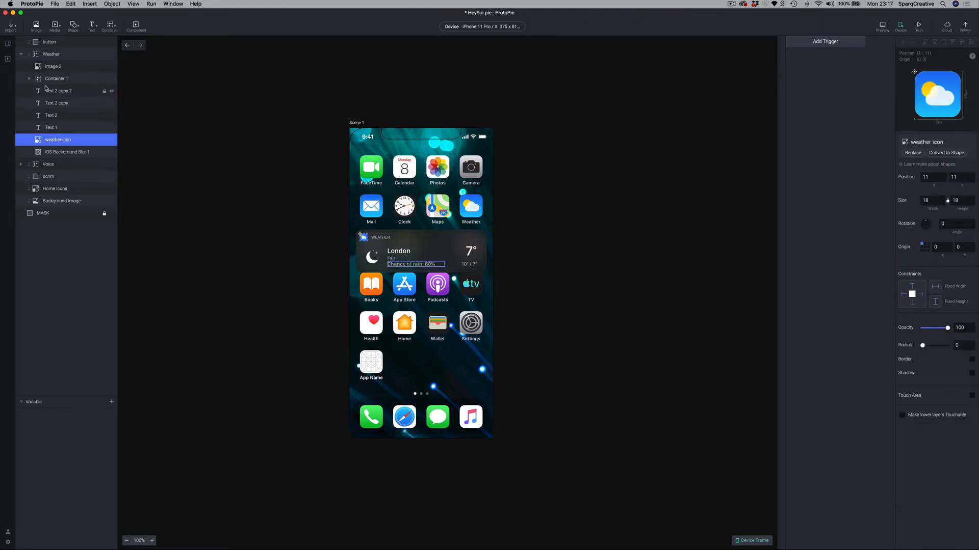
Examine the contents of Container 1 and the iOS Background Blur 1 layer inside Weather, and check the available shape types
{"action": "left_click", "coordinate": [29, 79]}
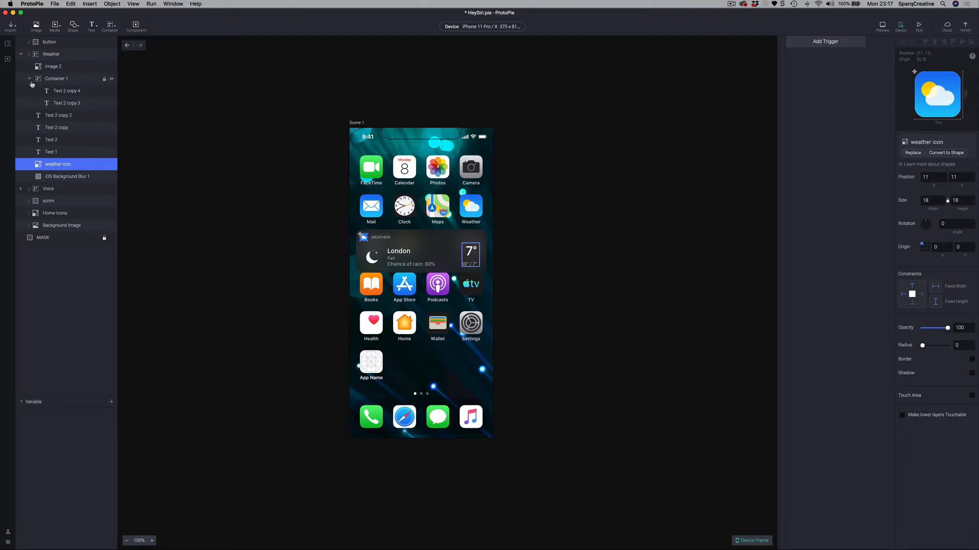
{"action": "left_click", "coordinate": [29, 79]}
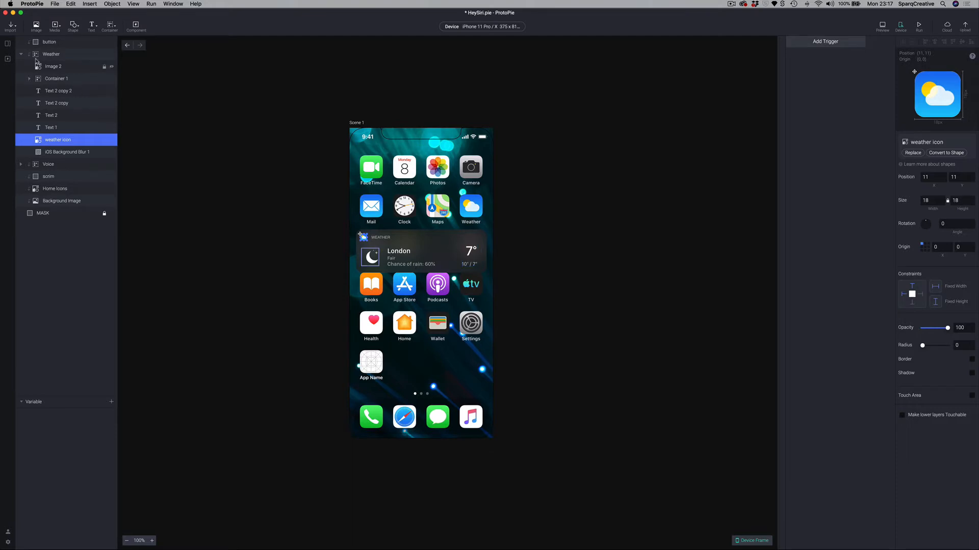
{"action": "left_click", "coordinate": [57, 152]}
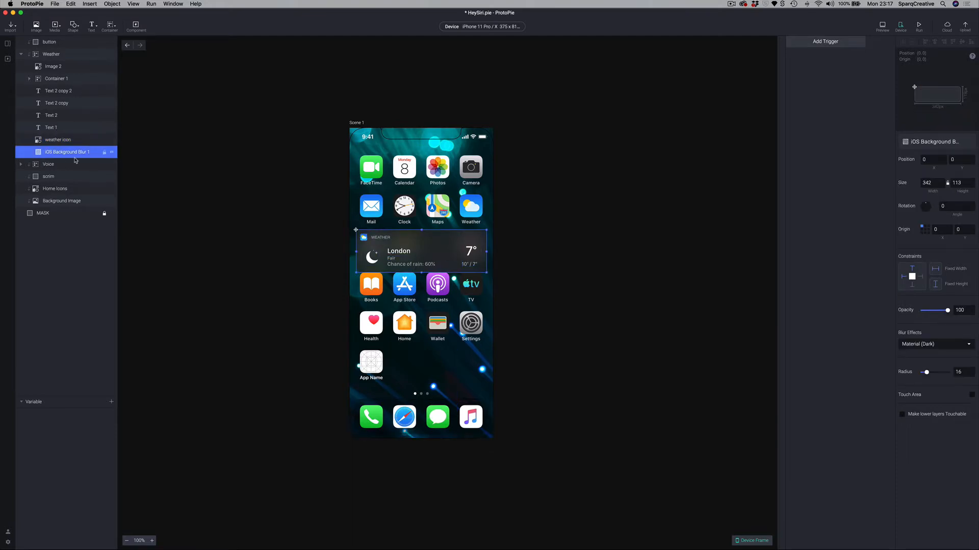
{"action": "left_click", "coordinate": [74, 29]}
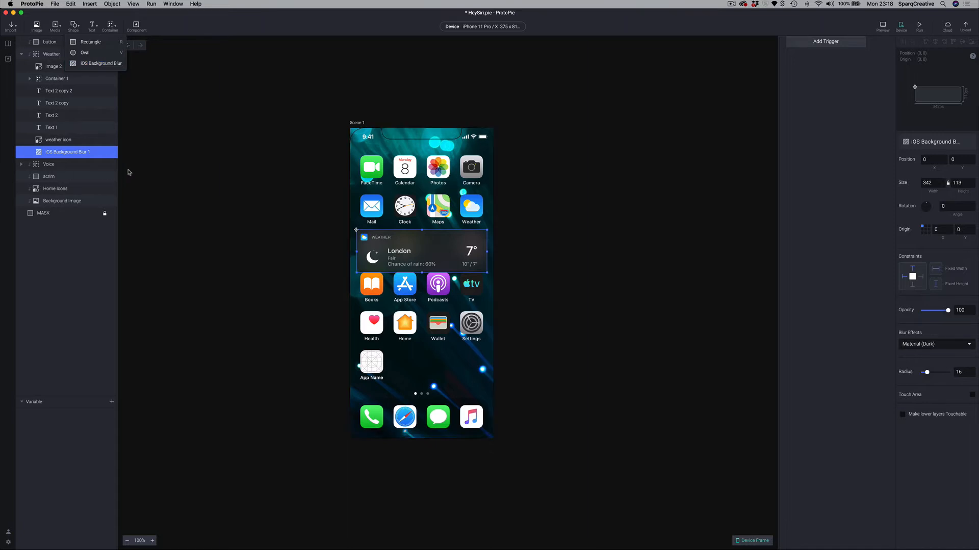
{"action": "left_click", "coordinate": [21, 54]}
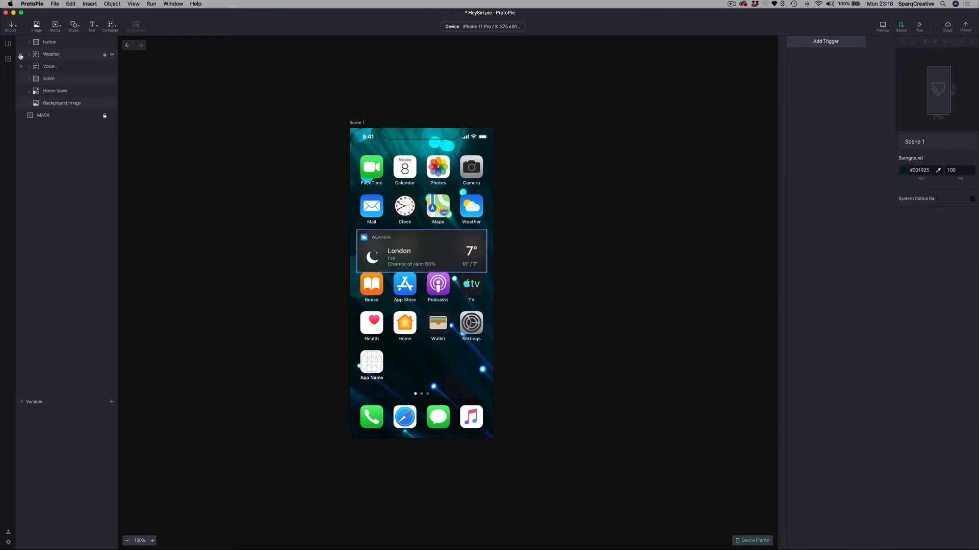
Inspect the button and Voice layers, and set the Weather container's opacity to 0
{"action": "left_click", "coordinate": [48, 43]}
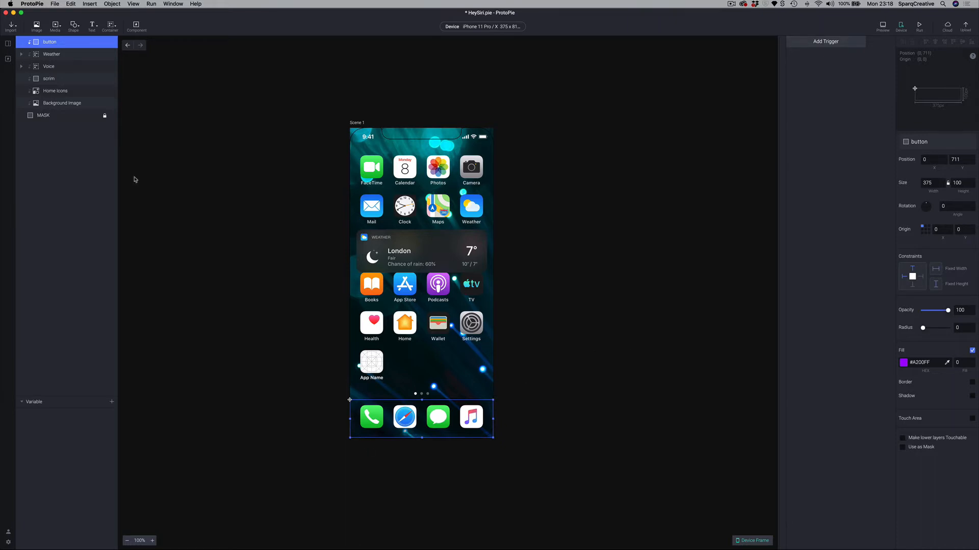
{"action": "left_click", "coordinate": [46, 69]}
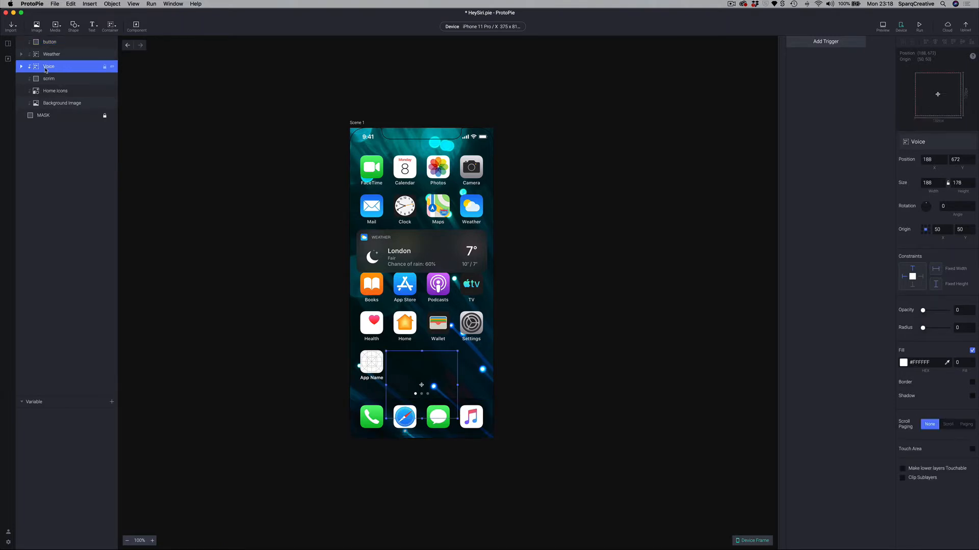
{"action": "left_click", "coordinate": [51, 54]}
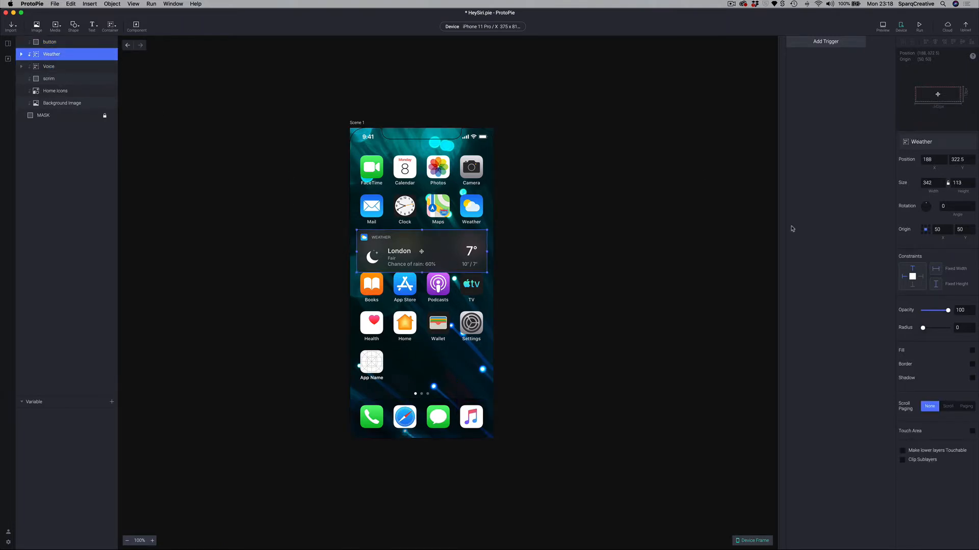
{"action": "left_click_drag", "start_coordinate": [947, 310], "coordinate": [906, 312]}
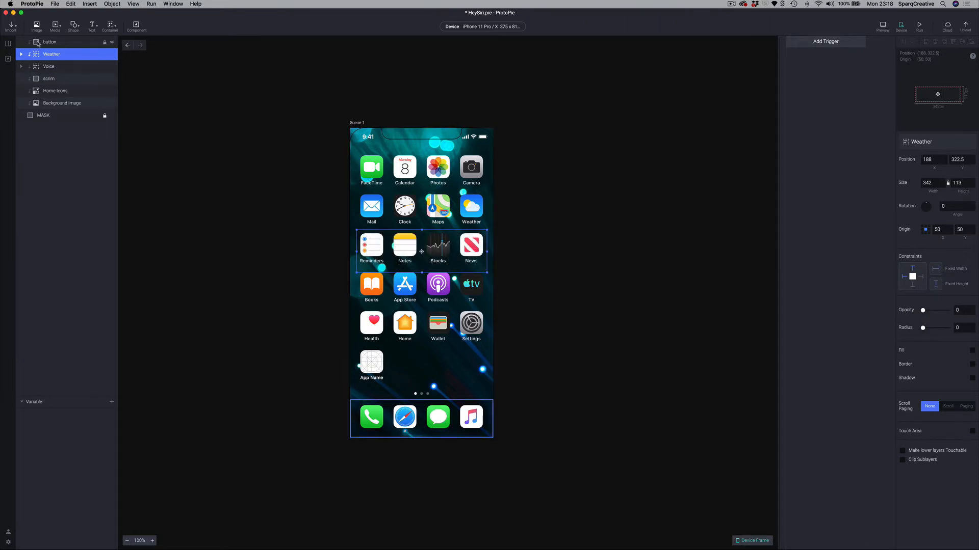
Add a Sound sensor trigger to Scene 1
{"action": "left_click", "coordinate": [37, 43]}
{"action": "left_click", "coordinate": [814, 43]}
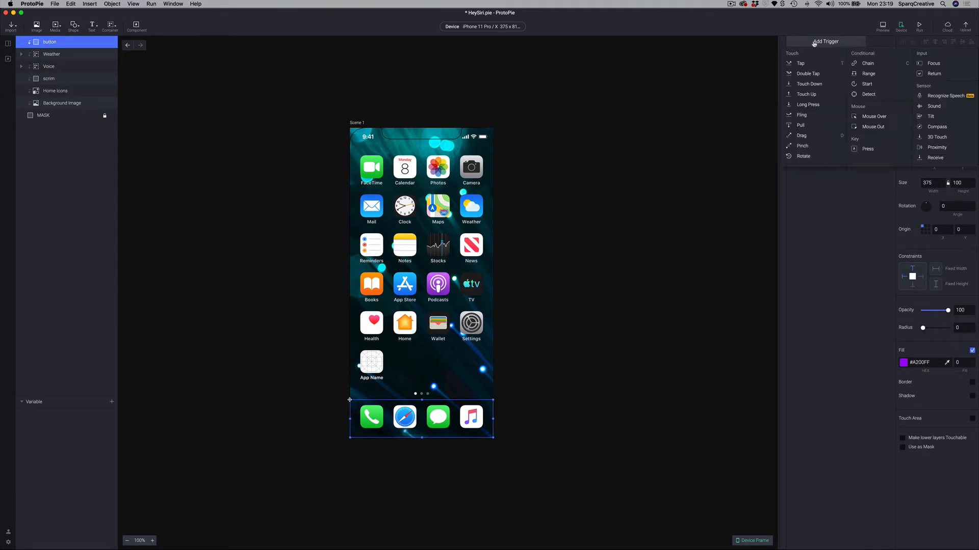
{"action": "left_click", "coordinate": [929, 107]}
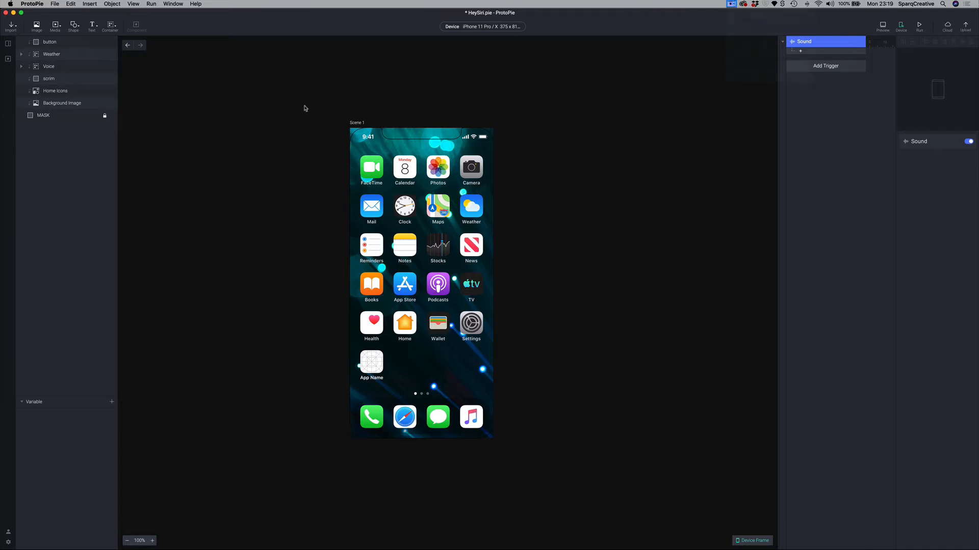
Expand the Voice container to show its layers and set the container's opacity to 100
{"action": "left_click", "coordinate": [21, 68]}
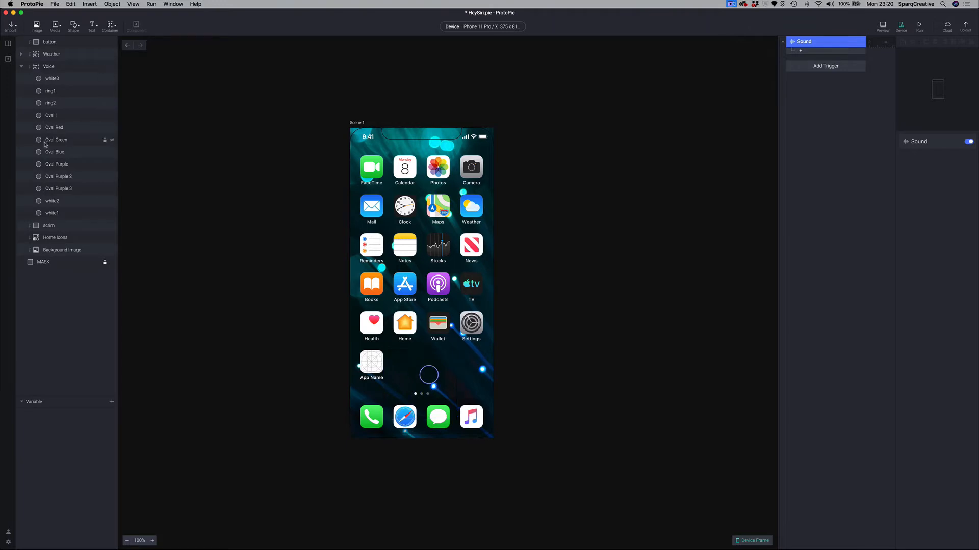
{"action": "left_click", "coordinate": [37, 72]}
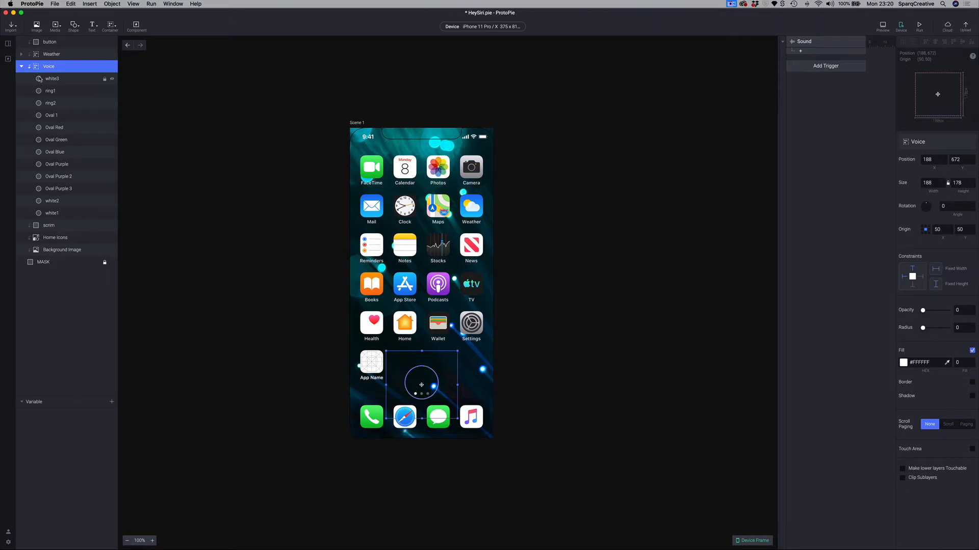
{"action": "left_click", "coordinate": [74, 25]}
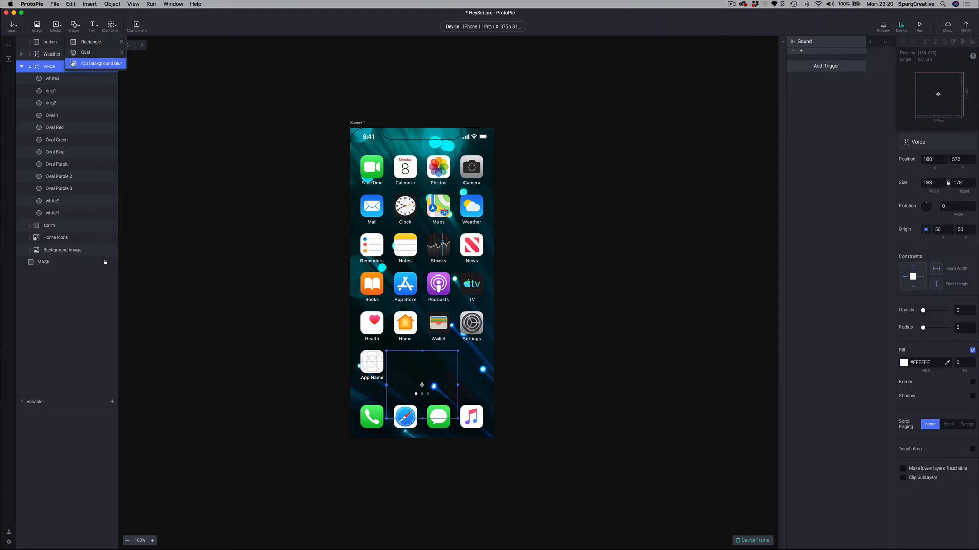
{"action": "left_click", "coordinate": [40, 79]}
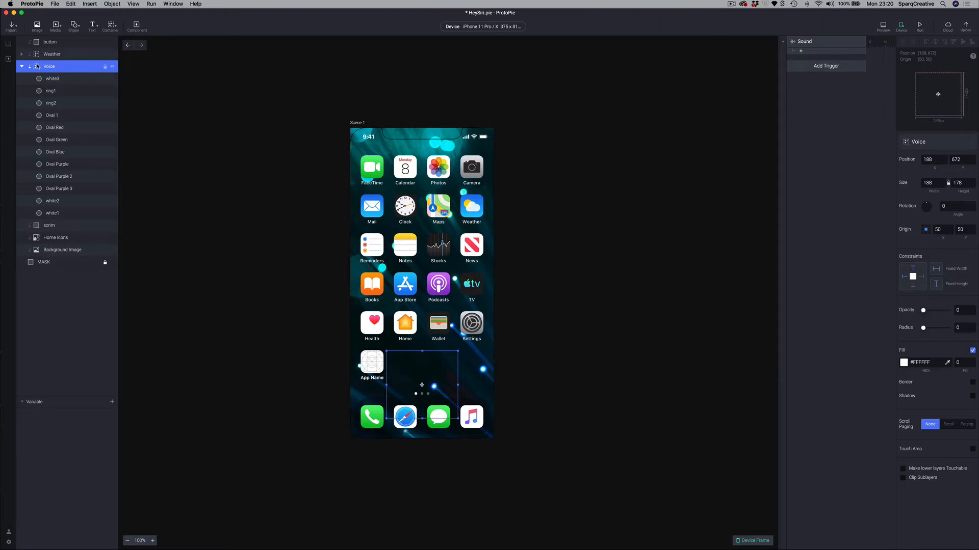
{"action": "left_click_drag", "start_coordinate": [924, 311], "coordinate": [949, 311]}
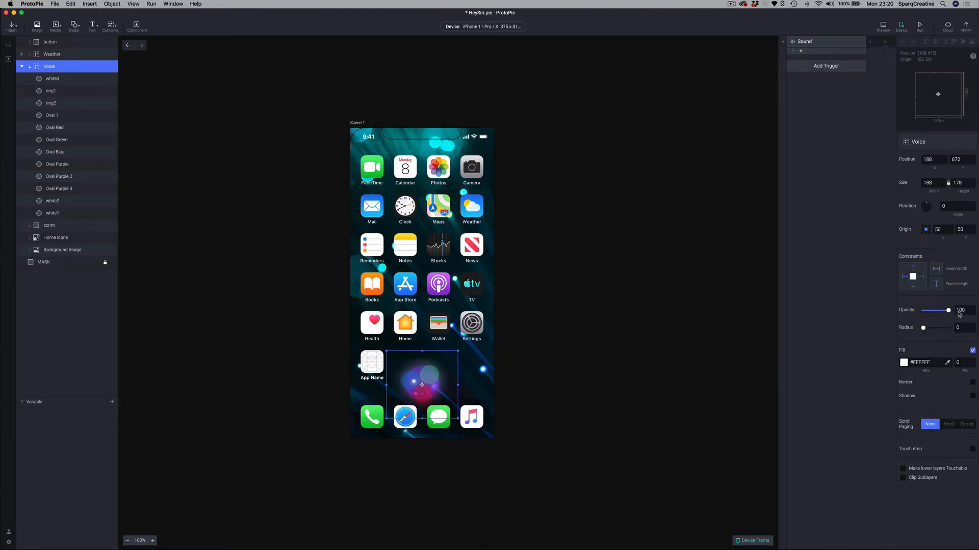
Inspect the properties of the white3, ring1, ring2 and Oval 1 layers inside Voice
{"action": "left_click", "coordinate": [47, 79]}
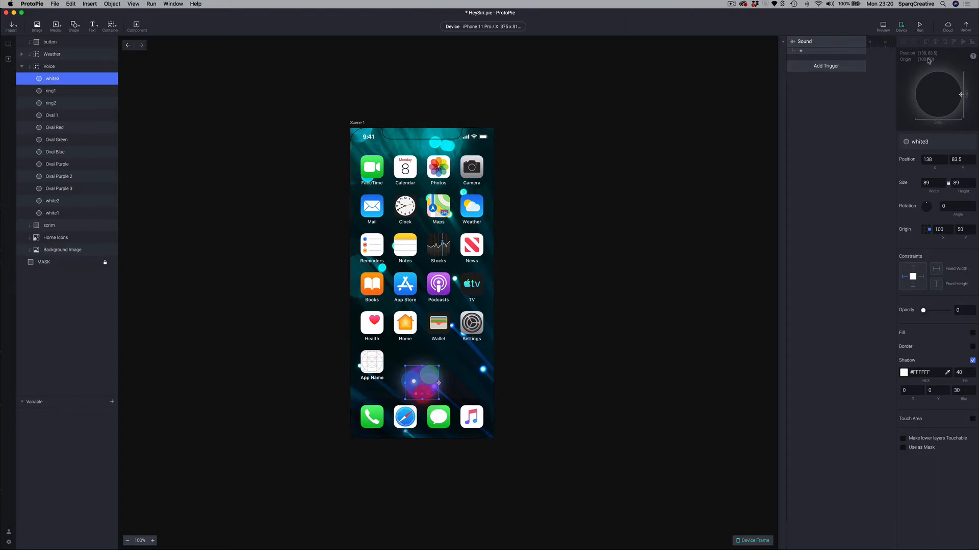
{"action": "left_click", "coordinate": [45, 93]}
{"action": "left_click", "coordinate": [47, 104]}
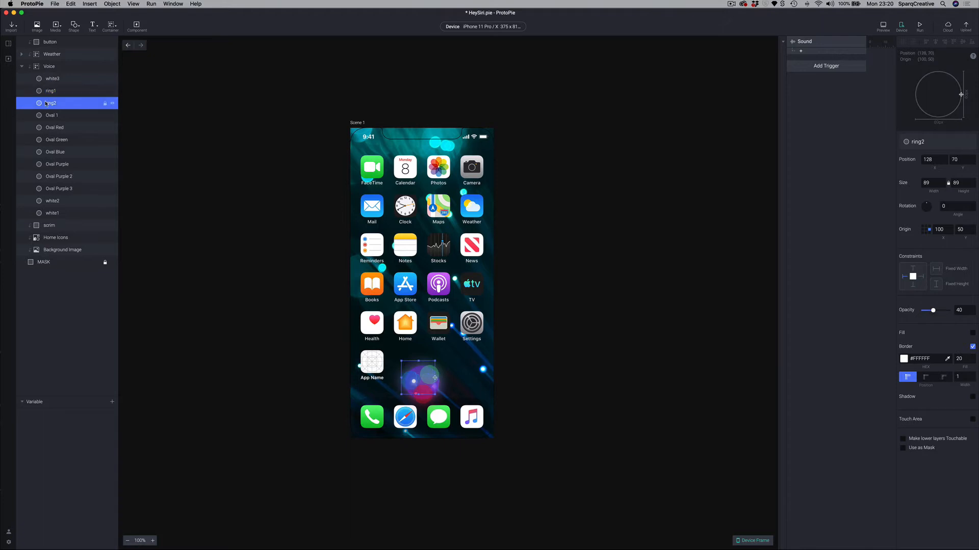
{"action": "left_click", "coordinate": [46, 116]}
Inspect the red, green, blue and purple ovals plus the white2 and white1 layers, checking their origin, fill and shadow settings
{"action": "left_click", "coordinate": [49, 128]}
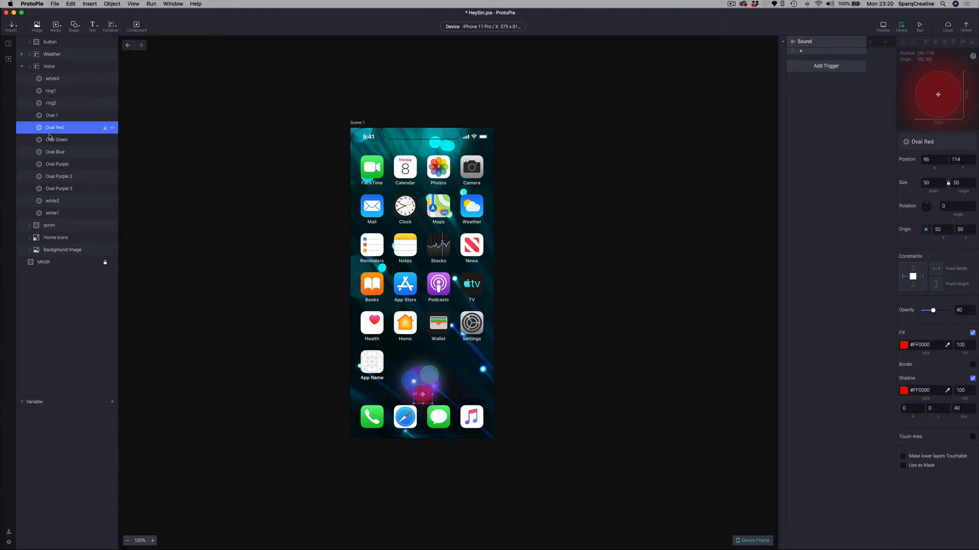
{"action": "left_click", "coordinate": [52, 142]}
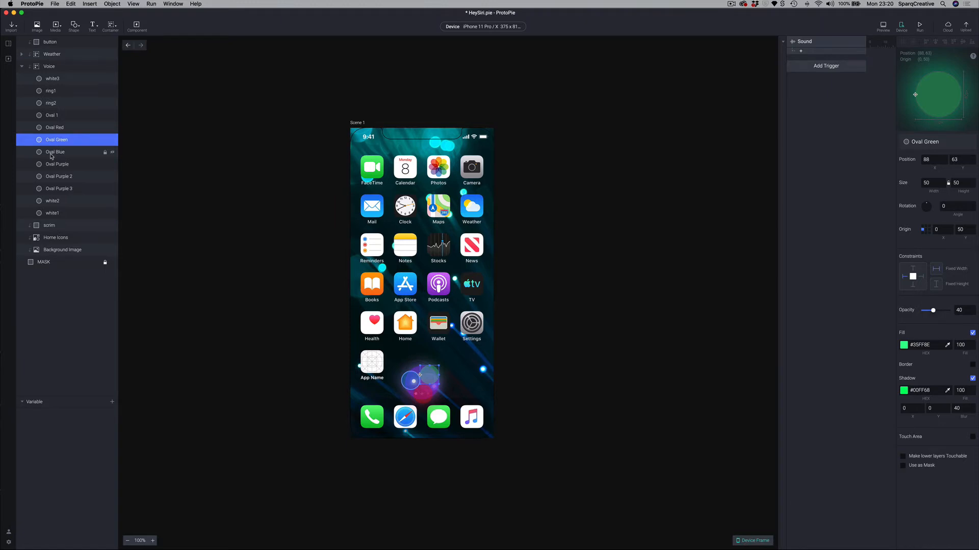
{"action": "left_click", "coordinate": [51, 156]}
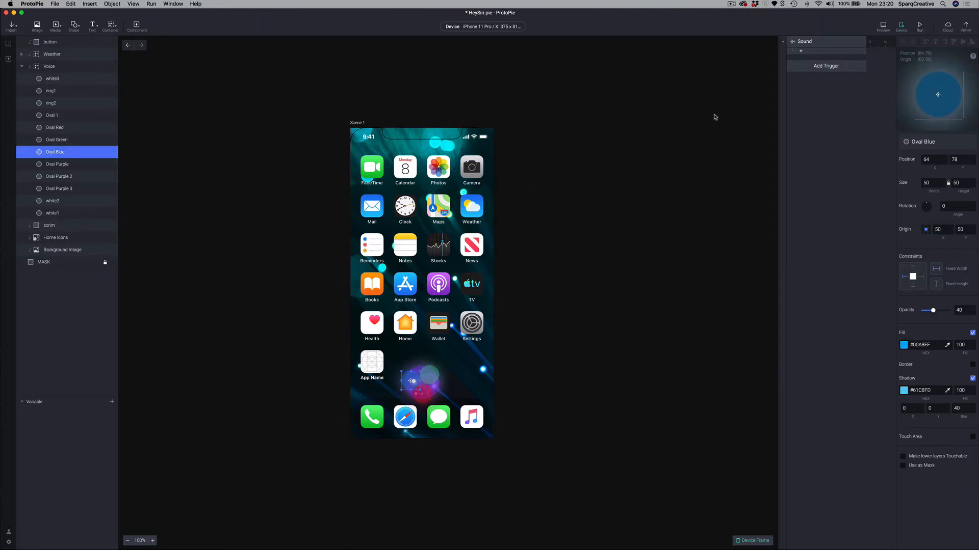
{"action": "left_click", "coordinate": [54, 166]}
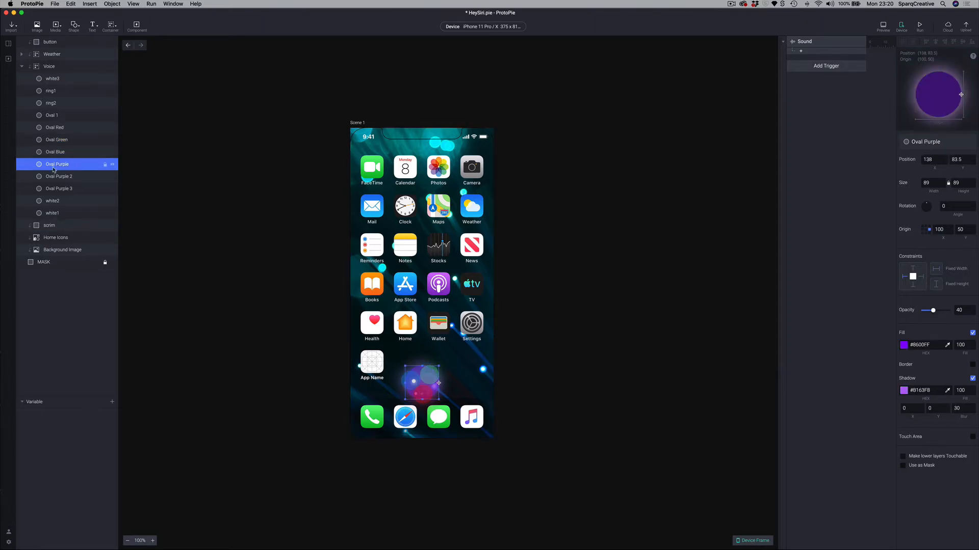
{"action": "left_click", "coordinate": [43, 177]}
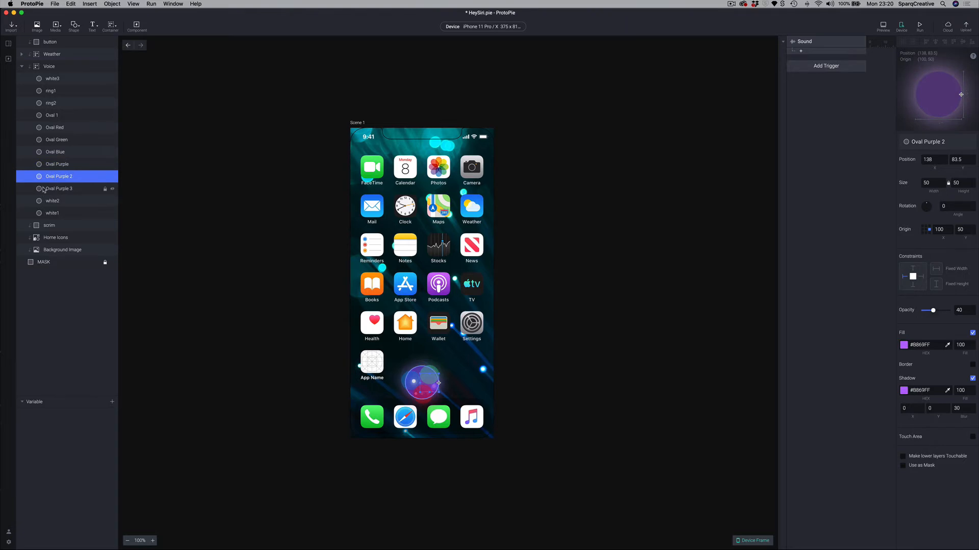
{"action": "left_click", "coordinate": [43, 190]}
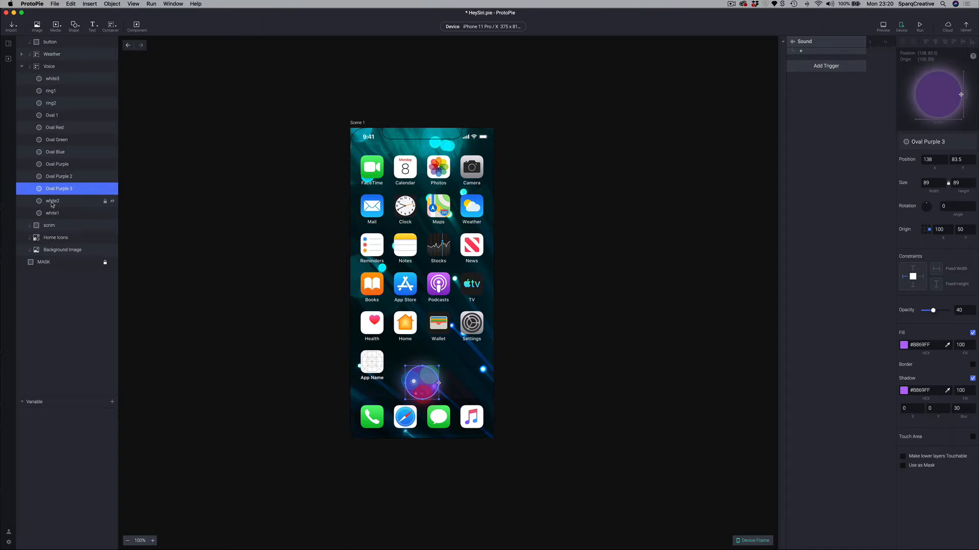
{"action": "left_click", "coordinate": [52, 203]}
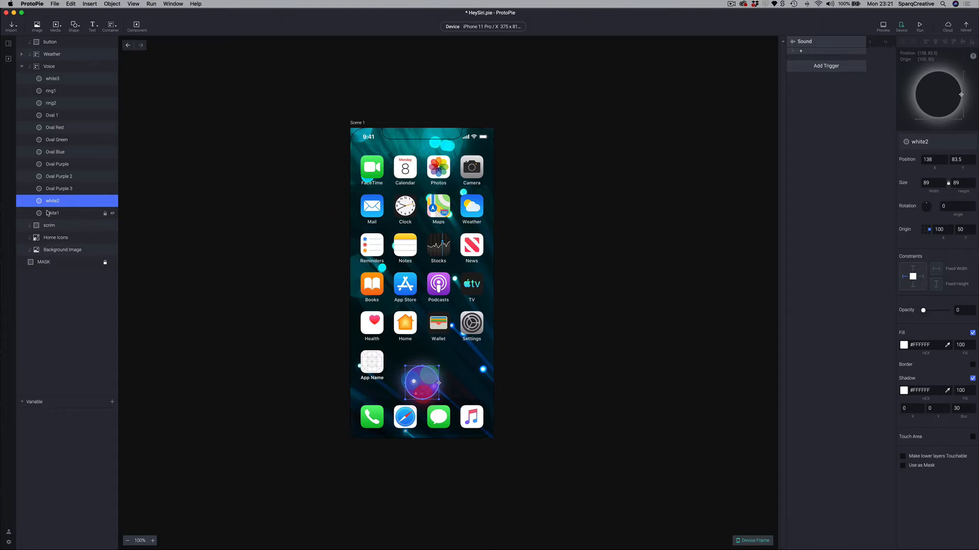
{"action": "left_click", "coordinate": [48, 213]}
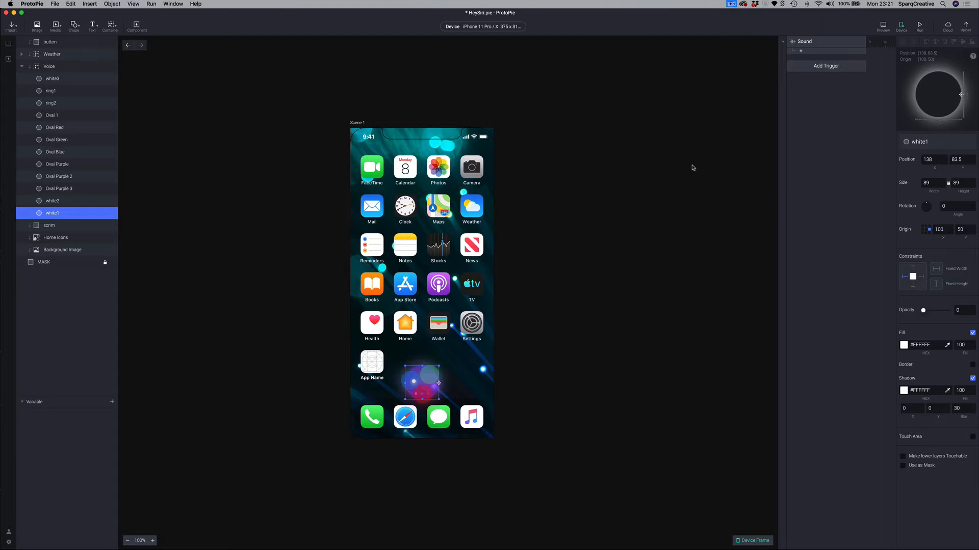
Add a 3D Rotate response to the Sound trigger and target it at the Oval Blue layer
{"action": "left_click", "coordinate": [801, 52]}
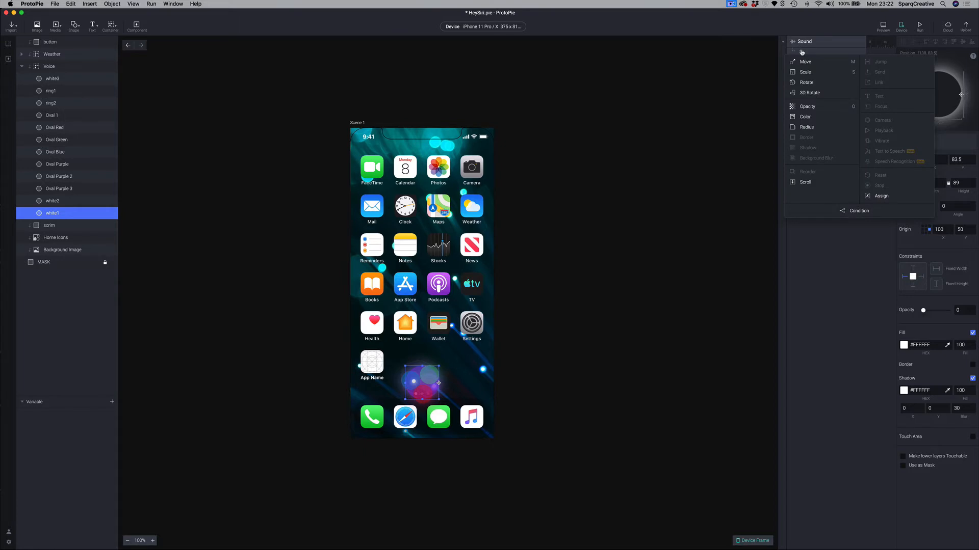
{"action": "left_click", "coordinate": [808, 92]}
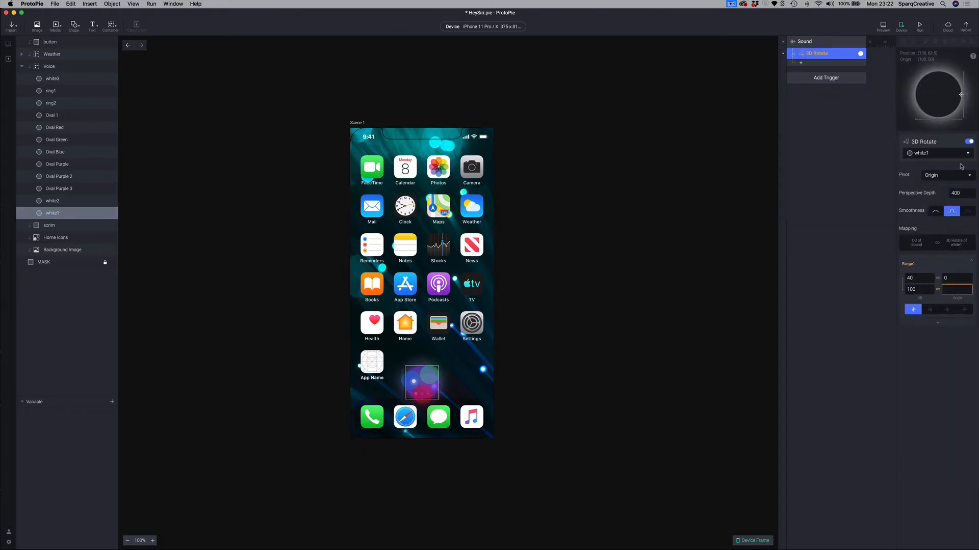
{"action": "left_click", "coordinate": [924, 154]}
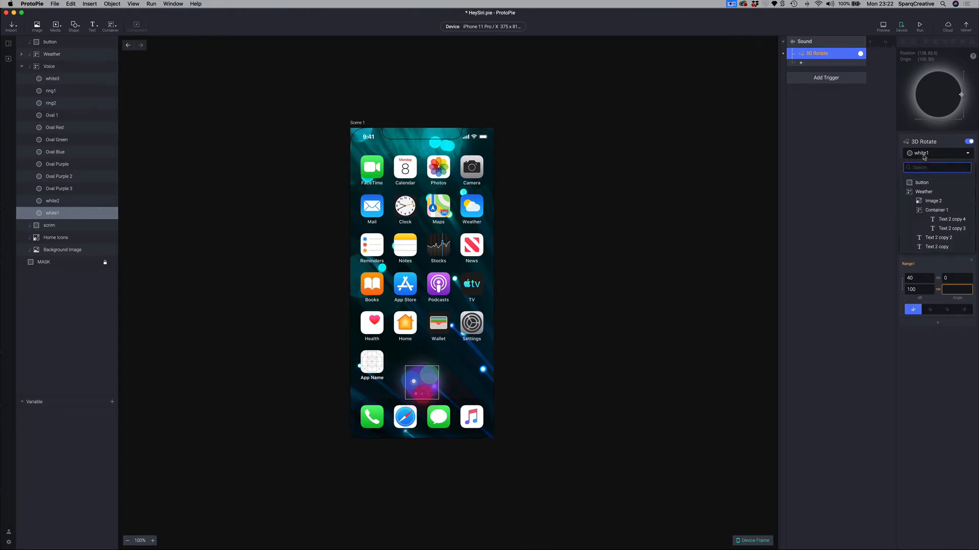
{"action": "type", "text": "oval"}
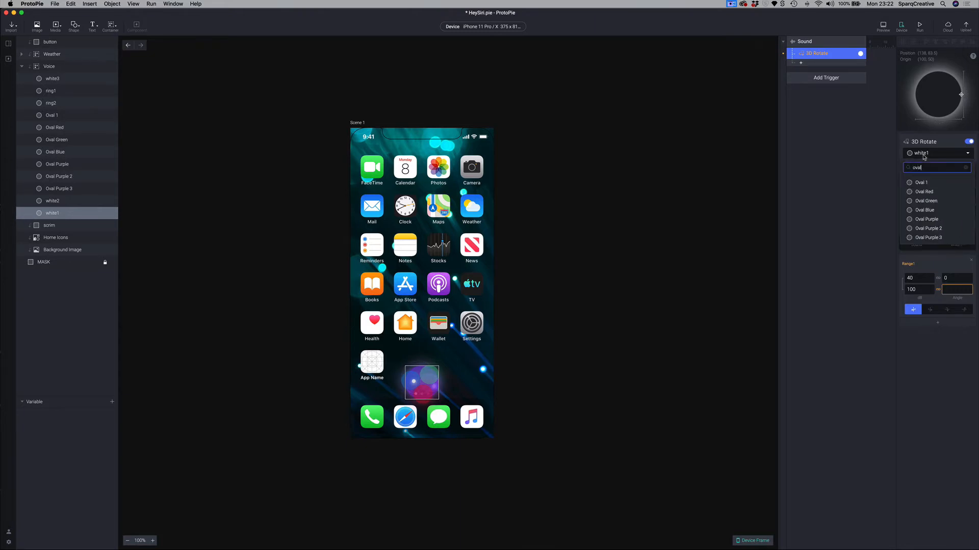
{"action": "left_click", "coordinate": [919, 211]}
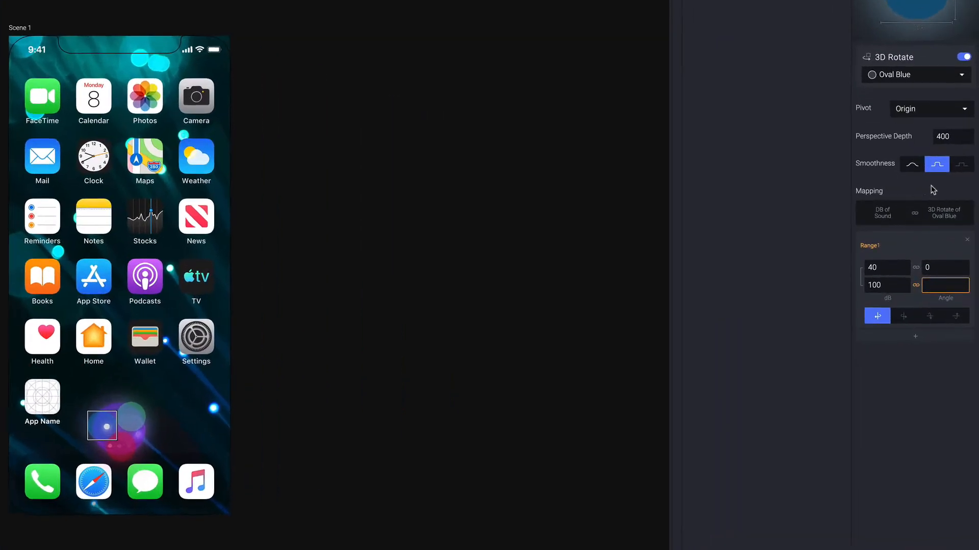
Set the end of Oval Blue's 3D Rotate range to 80 dB with an angle of 360
{"action": "left_click", "coordinate": [869, 268]}
{"action": "left_click_drag", "start_coordinate": [880, 286], "coordinate": [867, 287]}
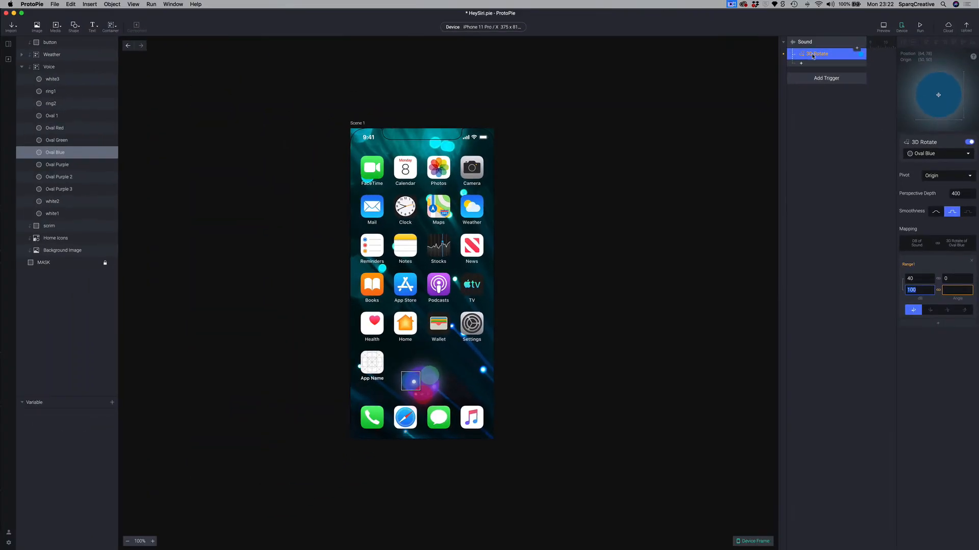
{"action": "left_click", "coordinate": [948, 289]}
{"action": "type", "text": "360"}
{"action": "key", "text": "Return"}
{"action": "left_click", "coordinate": [918, 289]}
{"action": "type", "text": "80"}
{"action": "key", "text": "Return"}
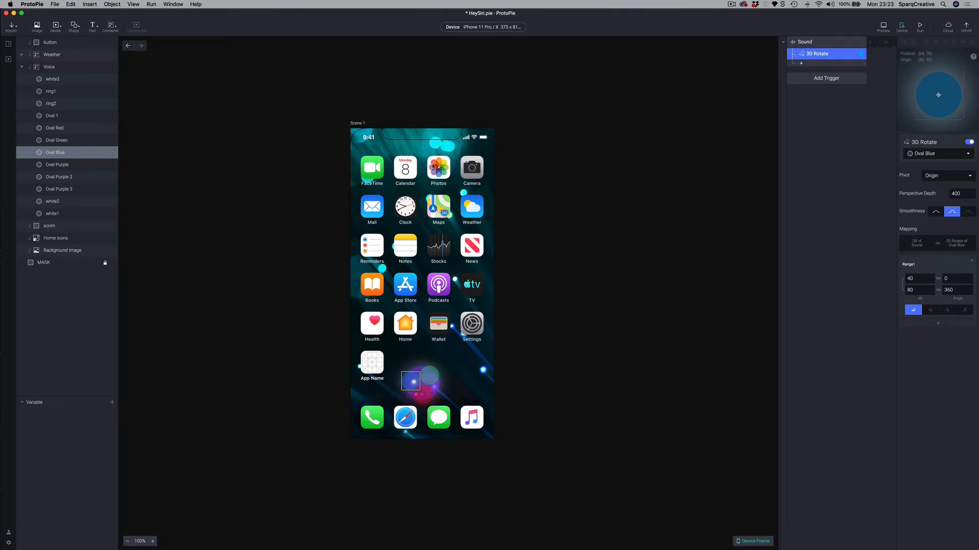
Compare the origin settings of the Oval Blue and Oval Green layers
{"action": "left_click", "coordinate": [62, 154]}
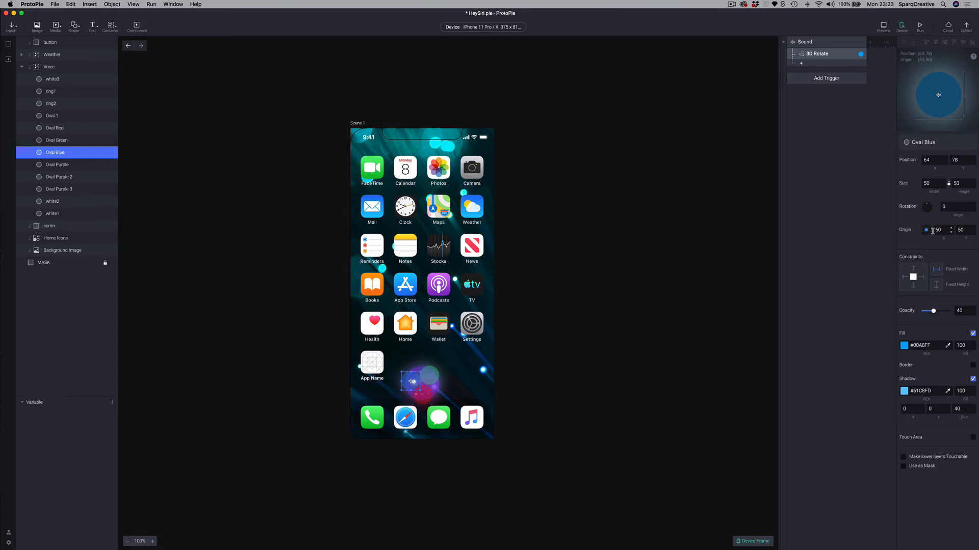
{"action": "left_click", "coordinate": [58, 141]}
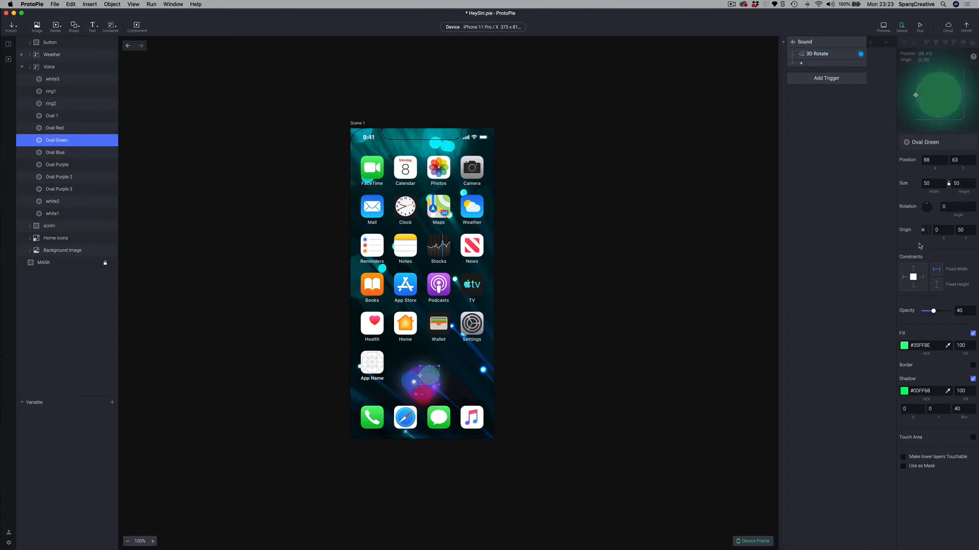
{"action": "left_click", "coordinate": [54, 153]}
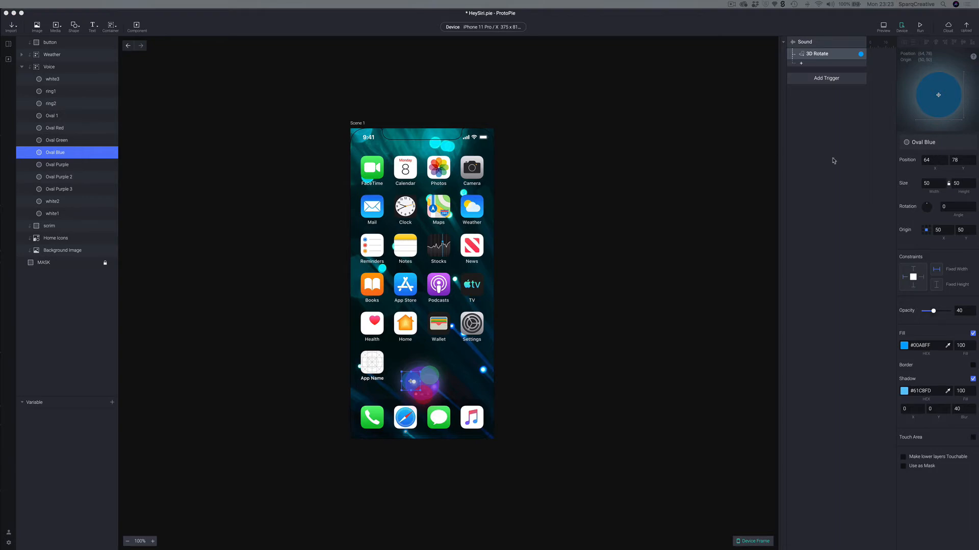
Add a second 3D Rotate response to the Sound trigger and target it at the Oval Red layer
{"action": "left_click", "coordinate": [802, 64]}
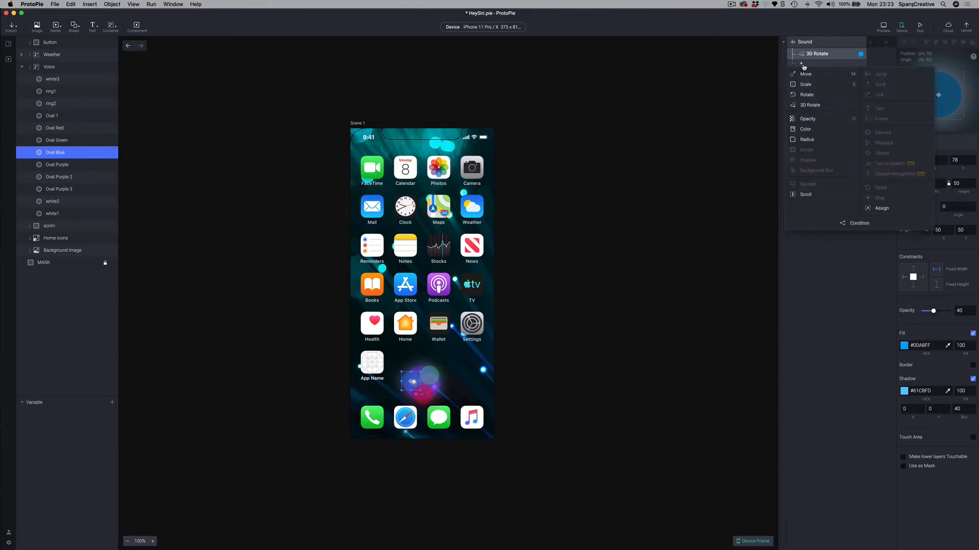
{"action": "left_click", "coordinate": [808, 105]}
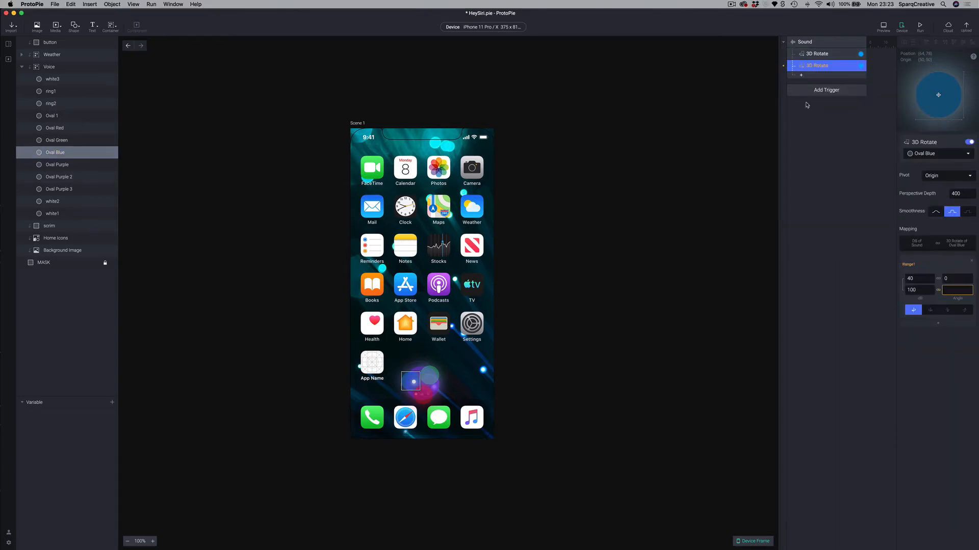
{"action": "left_click", "coordinate": [935, 154]}
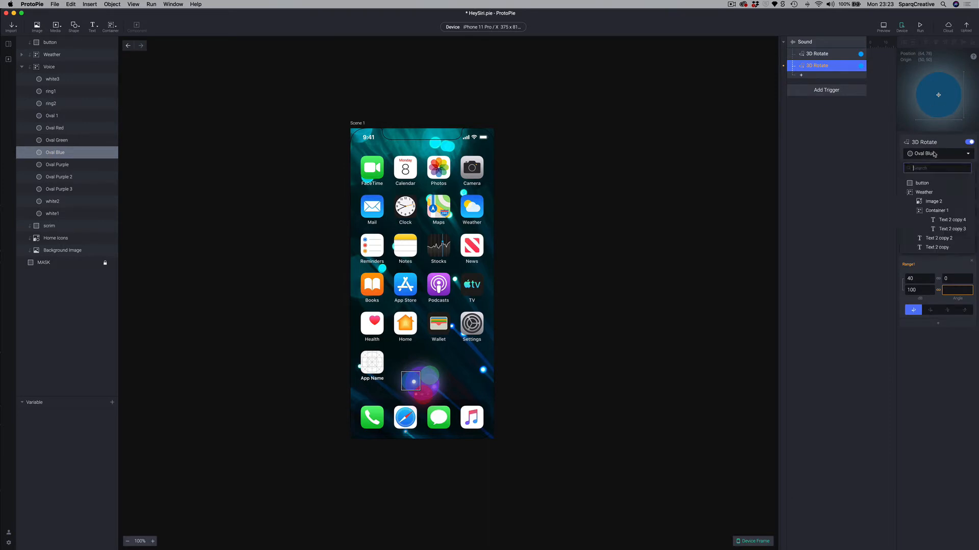
{"action": "type", "text": "ovl"}
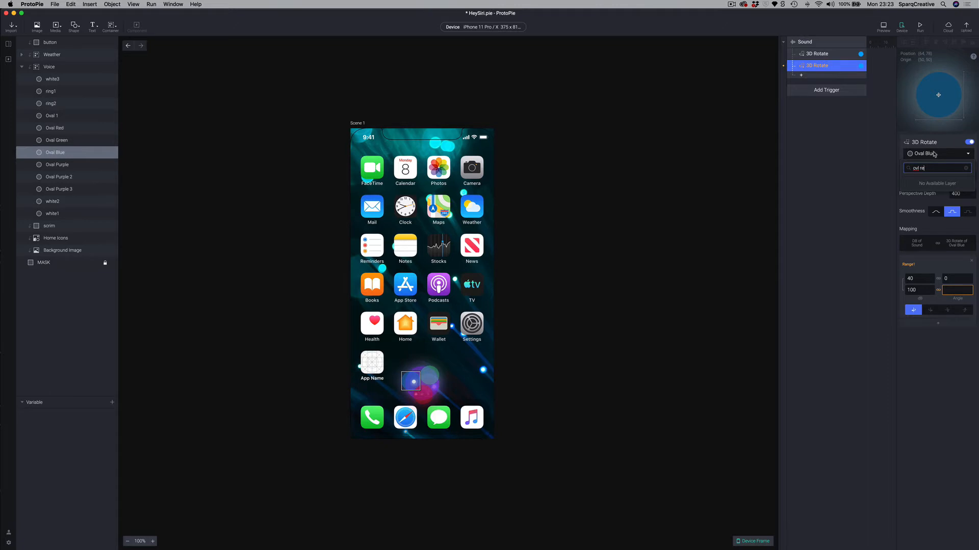
{"action": "key", "text": "BackSpace"}
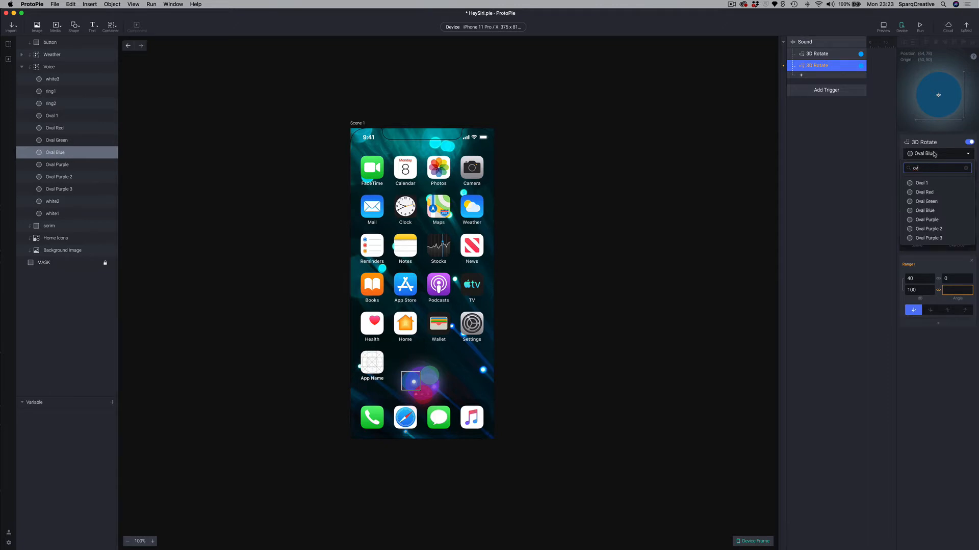
{"action": "type", "text": "al re"}
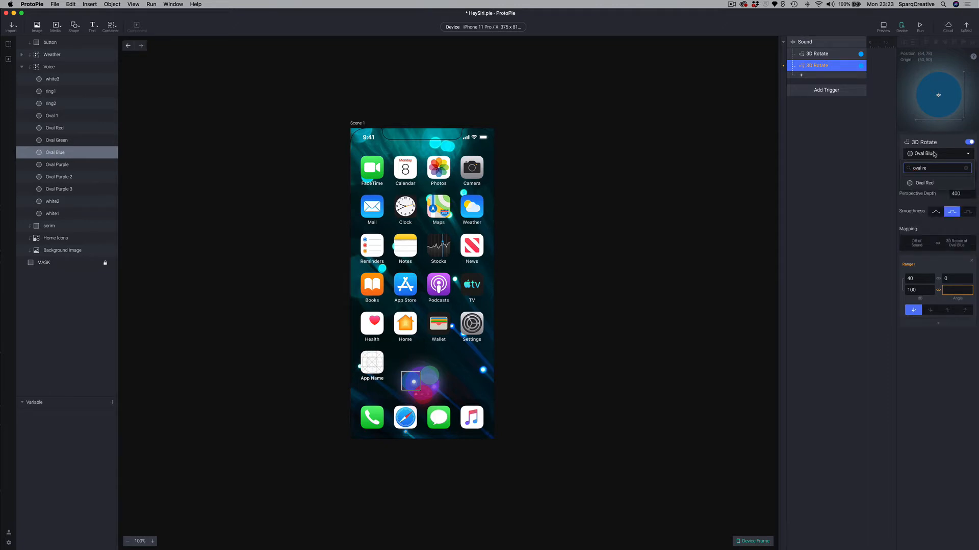
{"action": "left_click", "coordinate": [938, 183]}
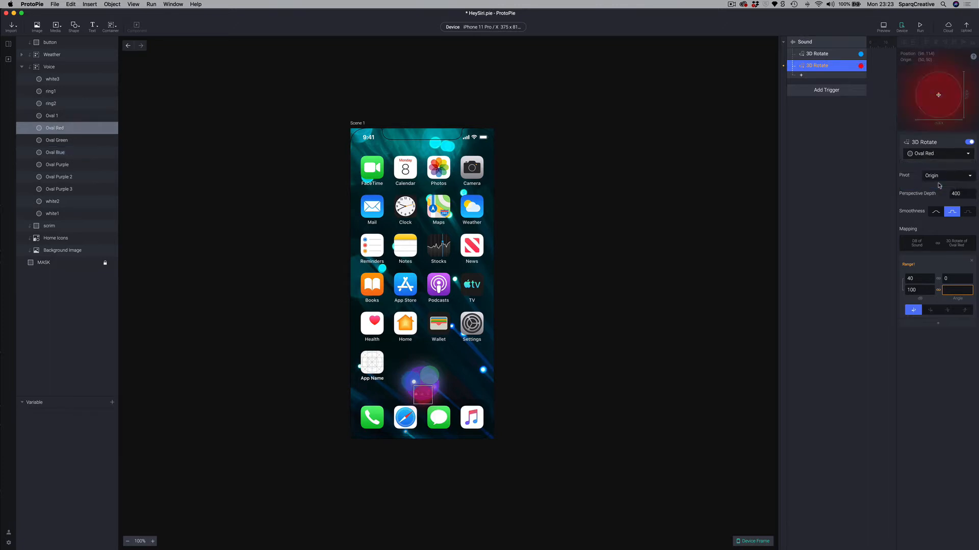
Set the end of Oval Red's 3D Rotate range to 80 dB and 360, using the fourth rotation direction option
{"action": "double_click", "coordinate": [921, 290]}
{"action": "type", "text": "80"}
{"action": "key", "text": "Return"}
{"action": "left_click", "coordinate": [949, 291]}
{"action": "key", "text": "Return"}
{"action": "left_click", "coordinate": [965, 312]}
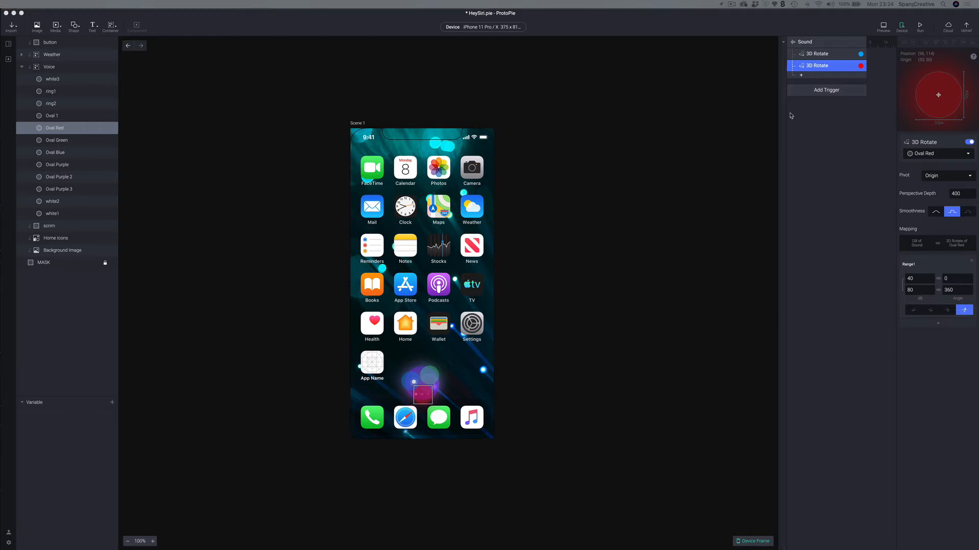
Add a Rotate response to the Sound trigger and target it at the Oval 1 layer
{"action": "left_click", "coordinate": [810, 76]}
{"action": "left_click", "coordinate": [810, 76]}
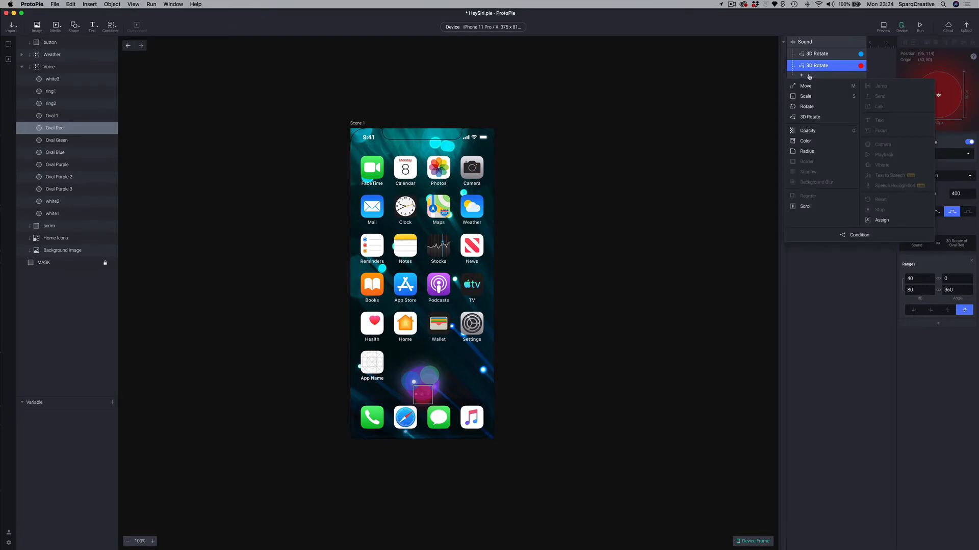
{"action": "left_click", "coordinate": [811, 108]}
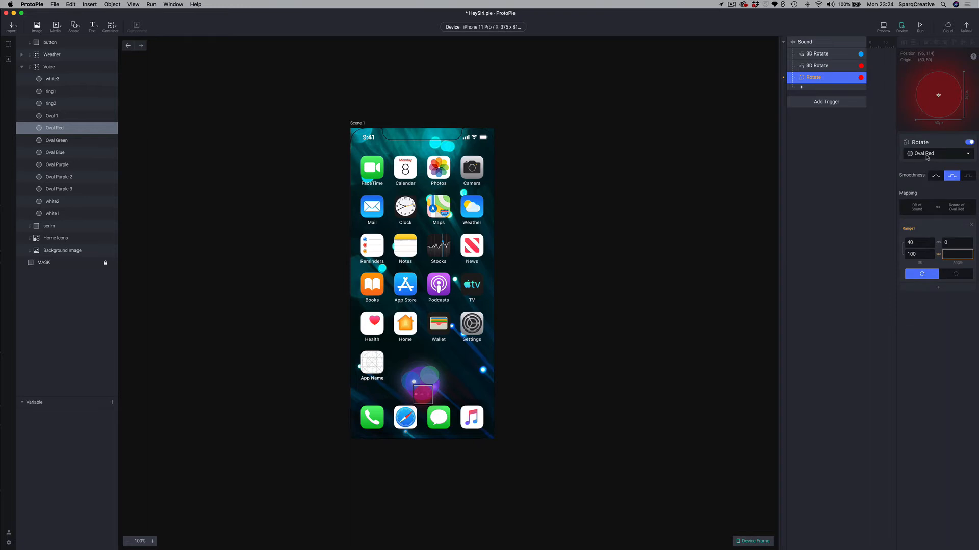
{"action": "left_click", "coordinate": [927, 156]}
{"action": "type", "text": "ov"}
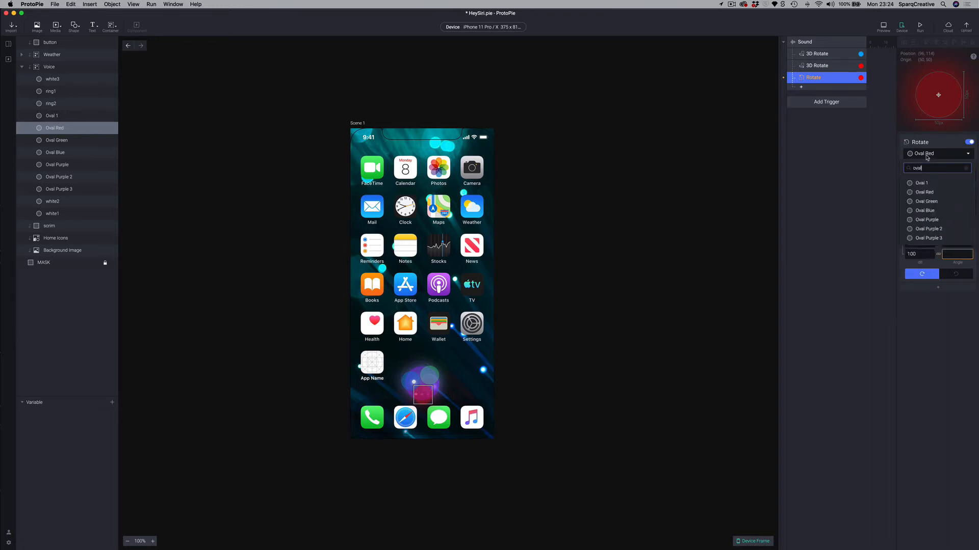
{"action": "type", "text": "al"}
{"action": "left_click", "coordinate": [930, 183]}
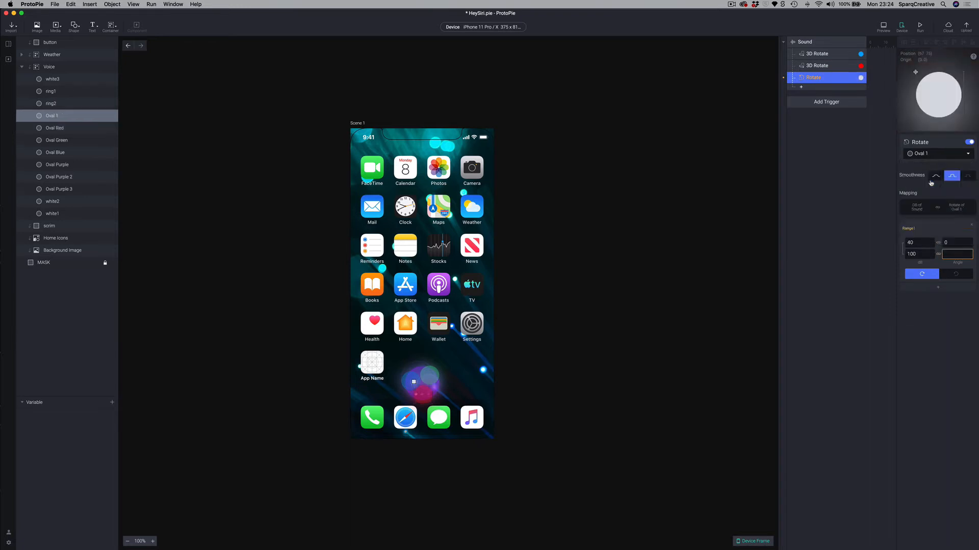
Set the end of Oval 1's Rotate range to 80 dB with an angle of 360
{"action": "double_click", "coordinate": [920, 254]}
{"action": "type", "text": "80"}
{"action": "key", "text": "Return"}
{"action": "left_click", "coordinate": [957, 254]}
{"action": "type", "text": "360"}
{"action": "key", "text": "Return"}
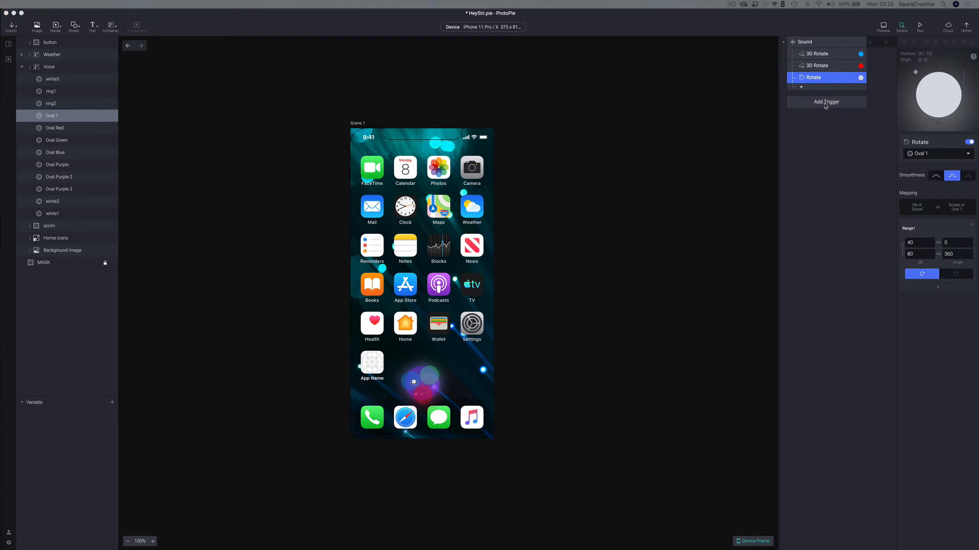
Add a second Rotate response to the Sound trigger and target it at the ring1 layer
{"action": "left_click", "coordinate": [813, 90]}
{"action": "left_click", "coordinate": [813, 91]}
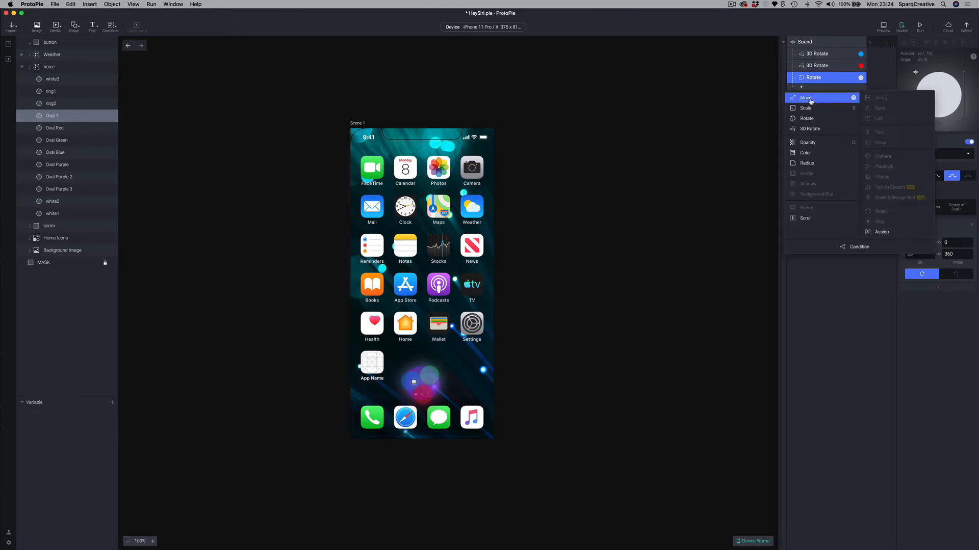
{"action": "left_click", "coordinate": [810, 120]}
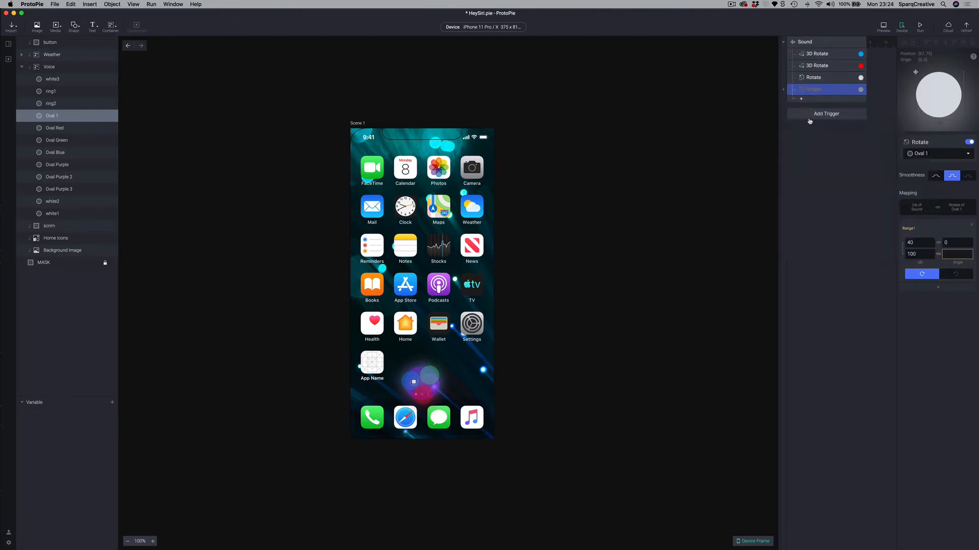
{"action": "left_click", "coordinate": [922, 156]}
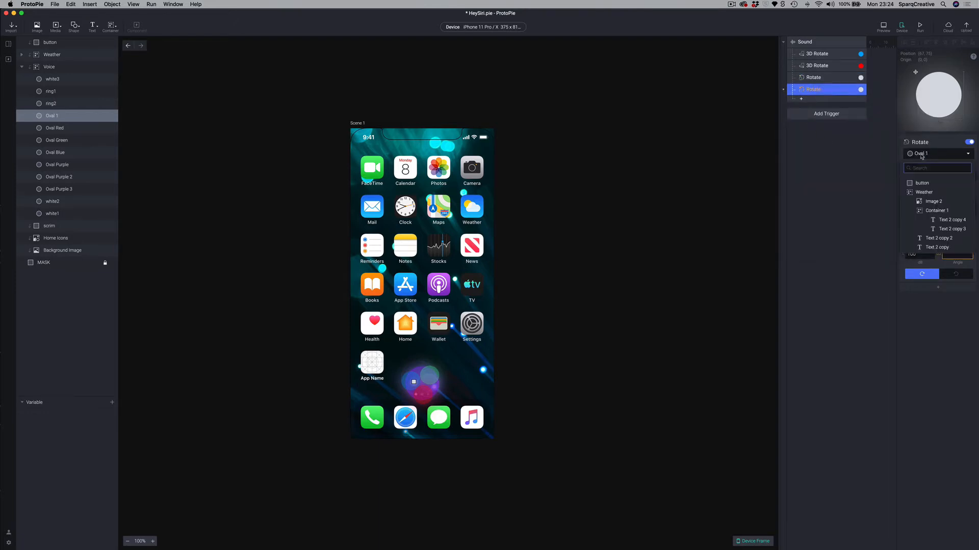
{"action": "type", "text": "ring"}
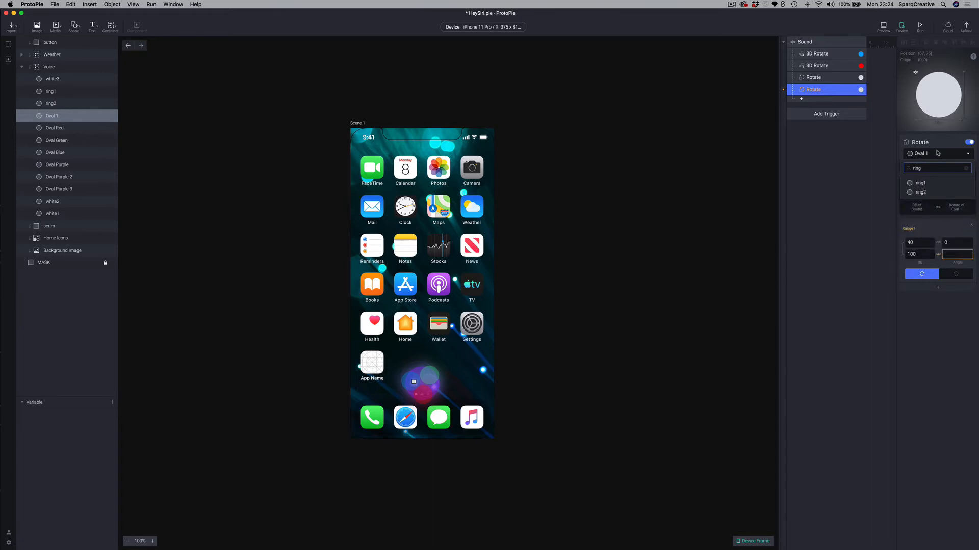
{"action": "left_click", "coordinate": [922, 184]}
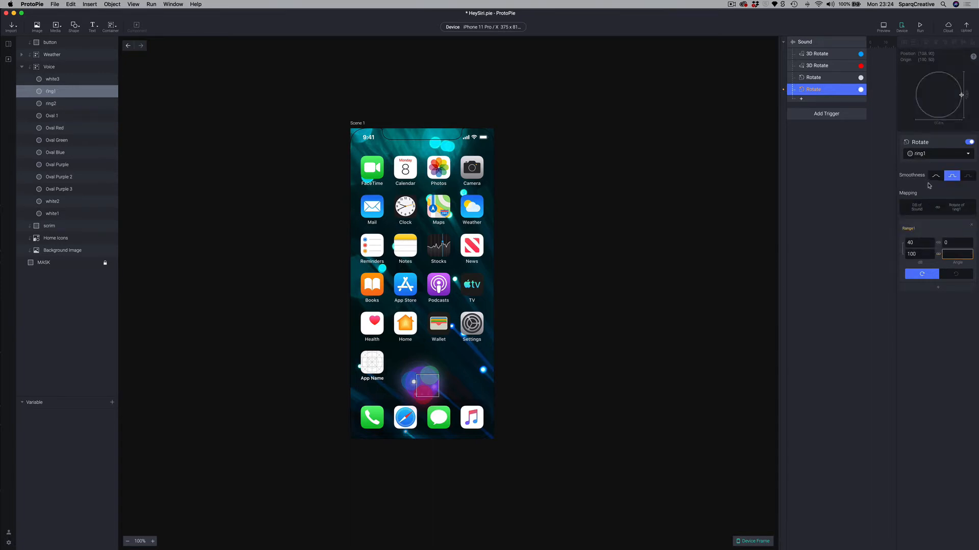
Check the ring1 layer's properties and set the end angle of its Rotate range to 360
{"action": "left_click", "coordinate": [883, 242]}
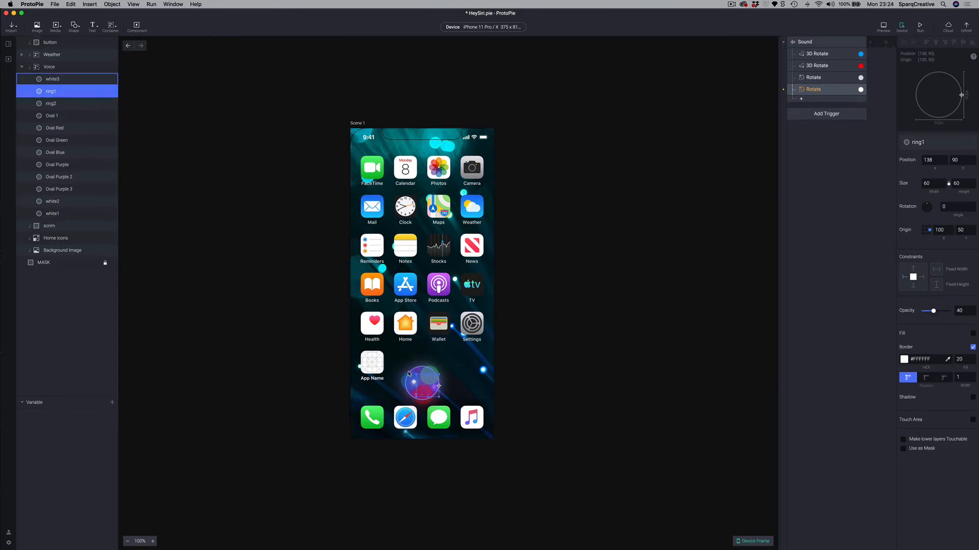
{"action": "left_click", "coordinate": [813, 91]}
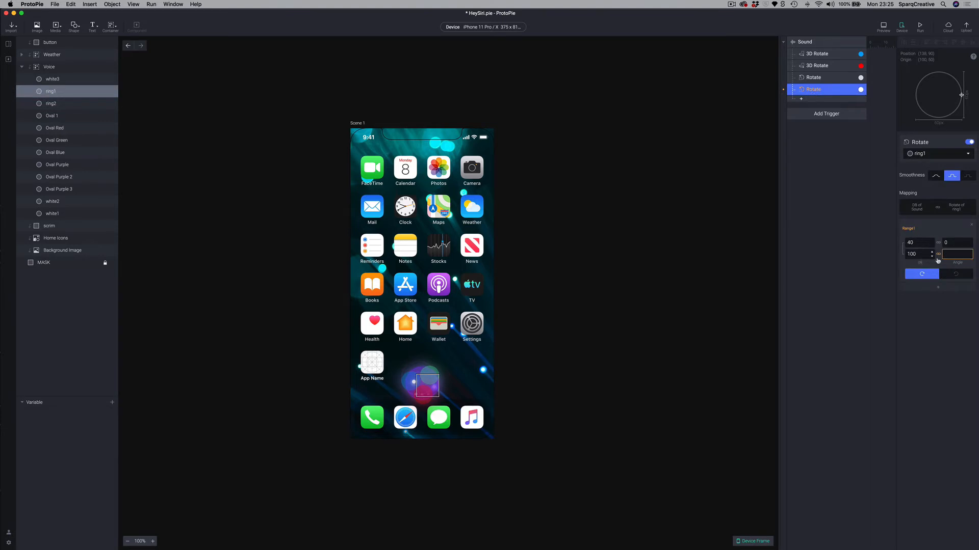
{"action": "left_click", "coordinate": [947, 255]}
{"action": "type", "text": "360"}
{"action": "key", "text": "Return"}
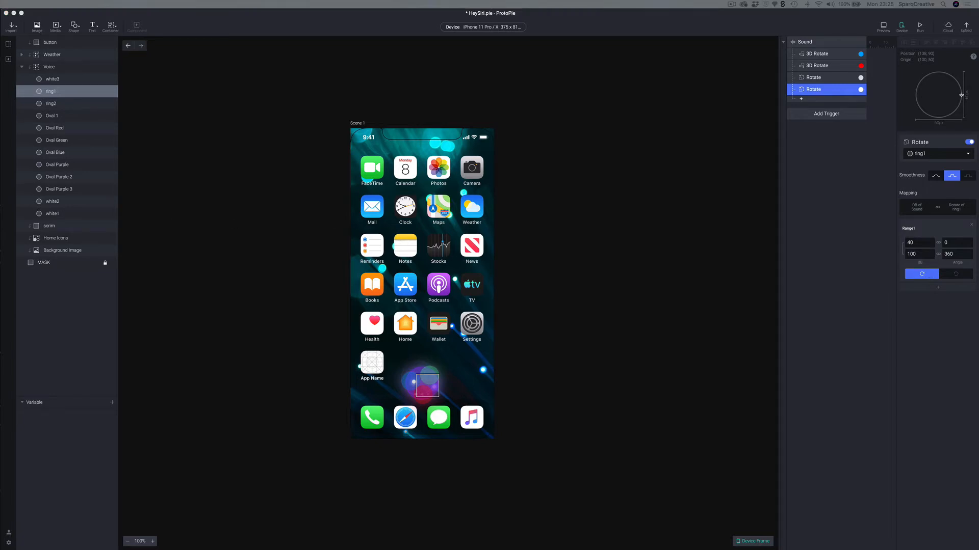
Add another Rotate response for ring1 with an end angle of 360 and counterclockwise rotation
{"action": "left_click", "coordinate": [808, 102]}
{"action": "left_click", "coordinate": [807, 102]}
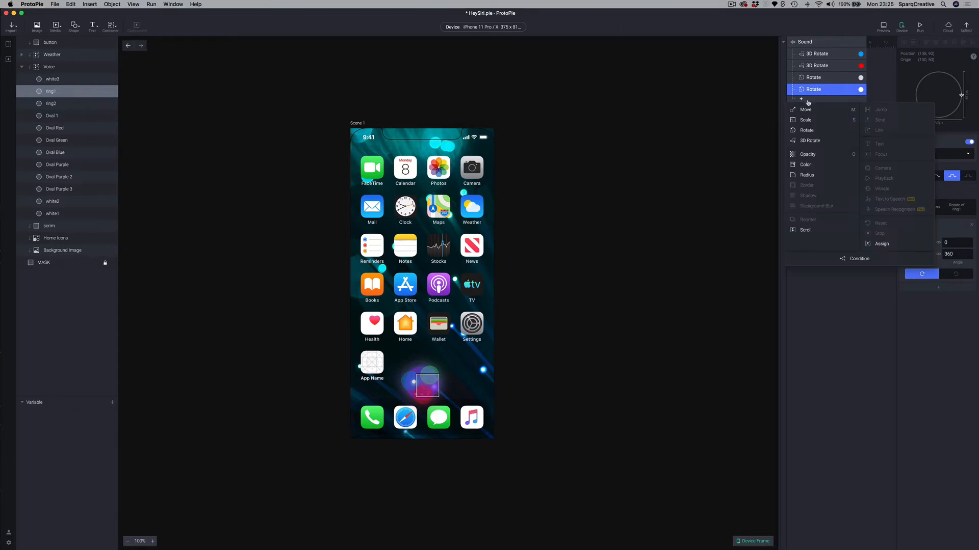
{"action": "left_click", "coordinate": [811, 130]}
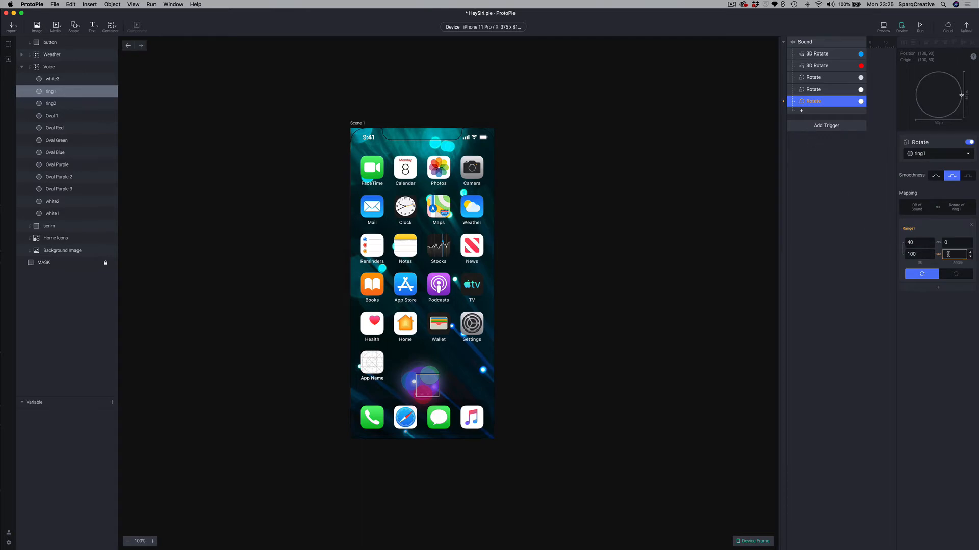
{"action": "left_click", "coordinate": [950, 256]}
{"action": "type", "text": "360"}
{"action": "key", "text": "Return"}
{"action": "left_click", "coordinate": [966, 276]}
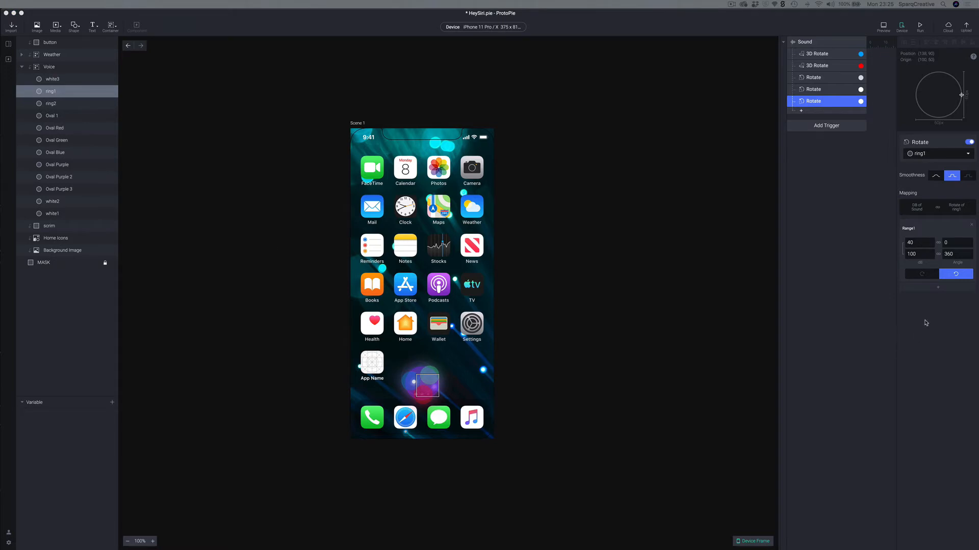
Add an Opacity response to the Sound trigger and target it at the white1 layer
{"action": "left_click", "coordinate": [807, 113]}
{"action": "left_click", "coordinate": [801, 111]}
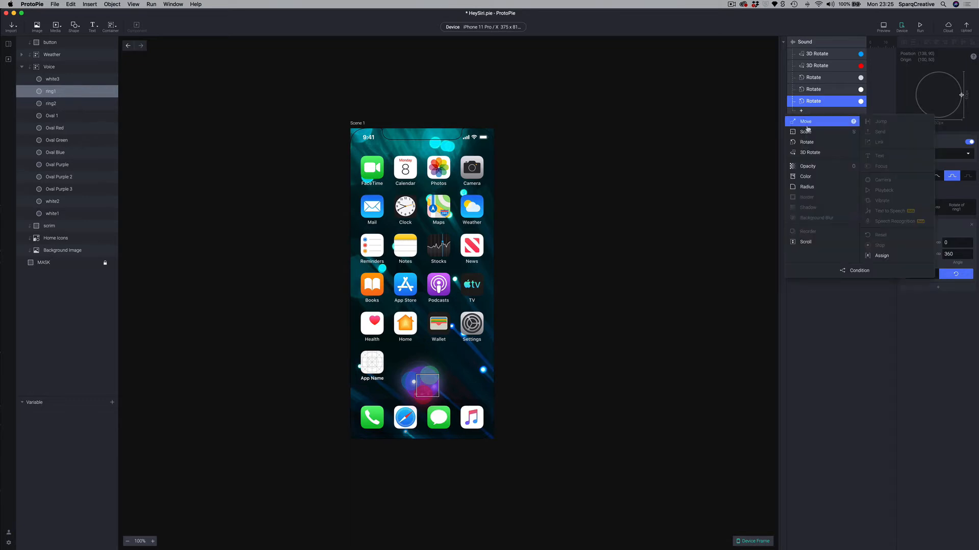
{"action": "left_click", "coordinate": [807, 166]}
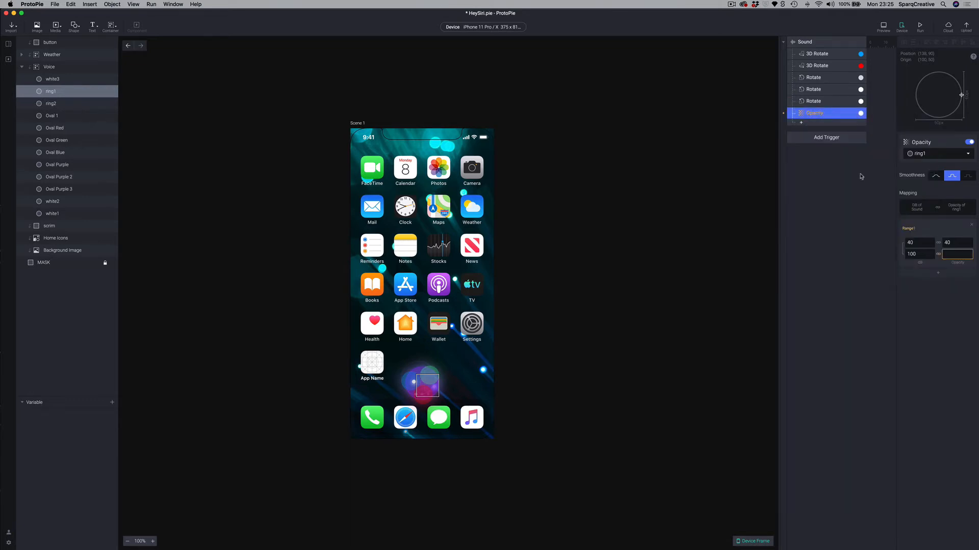
{"action": "left_click", "coordinate": [923, 155]}
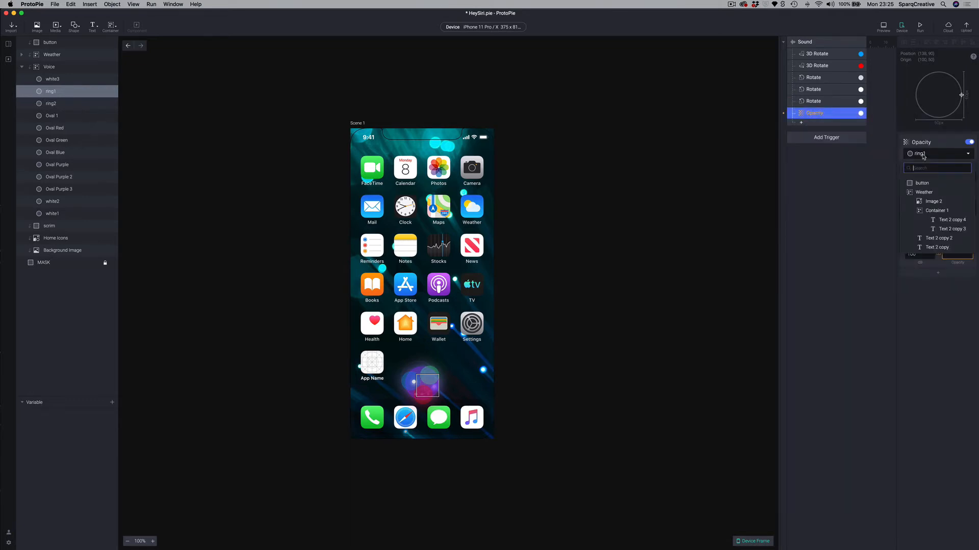
{"action": "type", "text": "whit"}
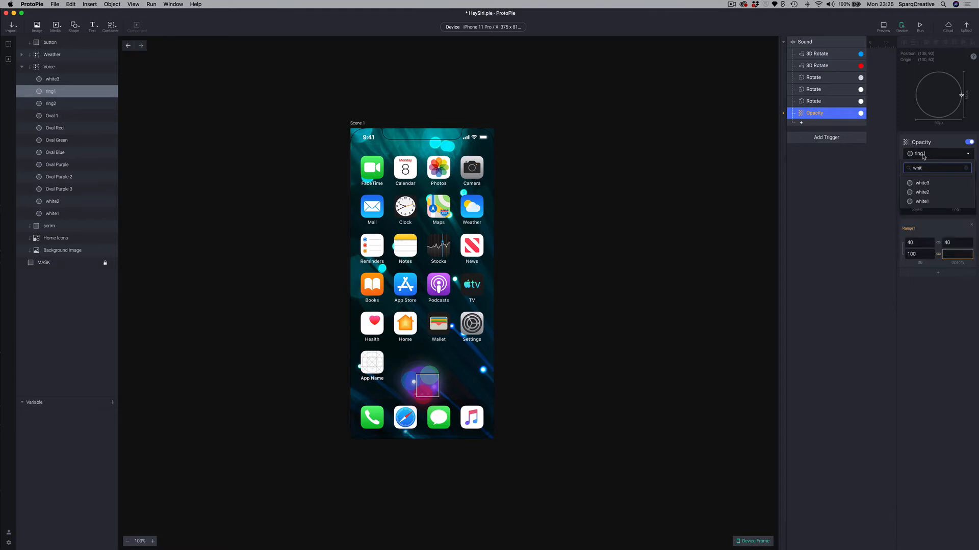
{"action": "left_click", "coordinate": [927, 202]}
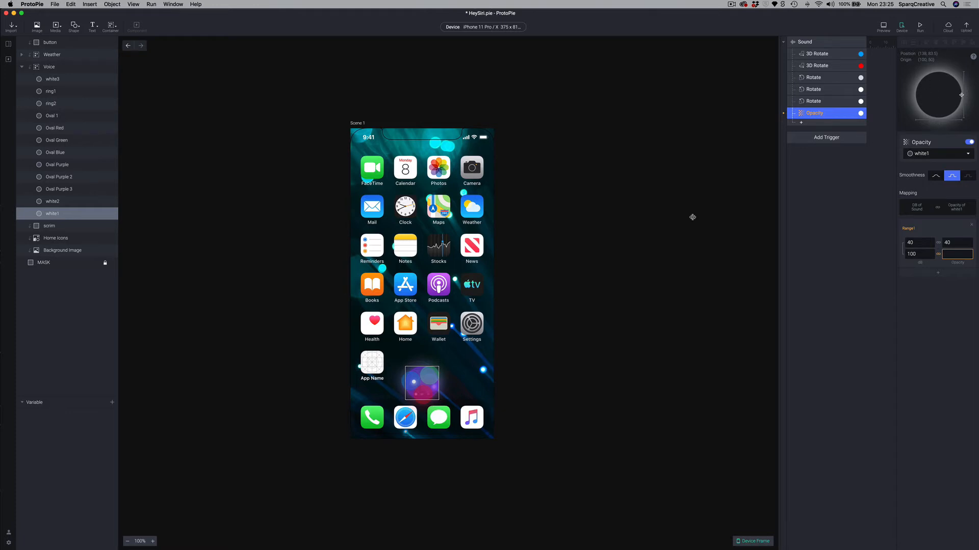
Check white1's properties and map its opacity from 0 to 100, ending the sound range at 60 dB
{"action": "left_click", "coordinate": [54, 215]}
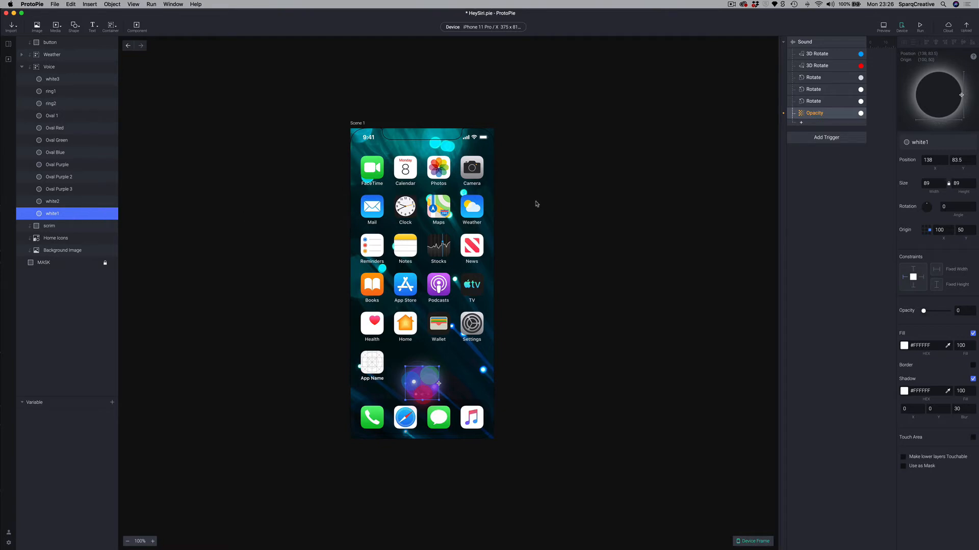
{"action": "left_click", "coordinate": [816, 115]}
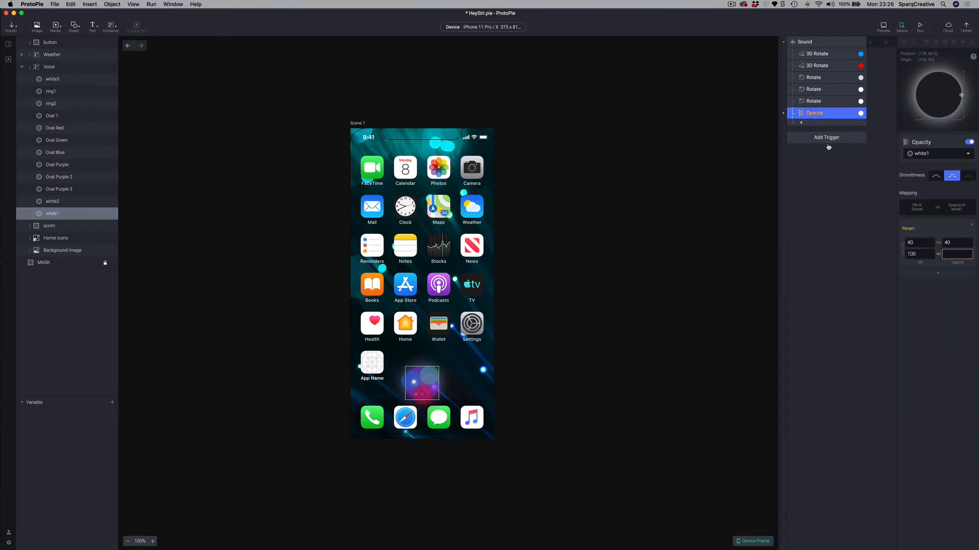
{"action": "left_click", "coordinate": [919, 252]}
{"action": "type", "text": "60"}
{"action": "key", "text": "Return"}
{"action": "left_click", "coordinate": [953, 242]}
{"action": "type", "text": "0"}
{"action": "key", "text": "Tab"}
{"action": "key", "text": "Tab"}
{"action": "type", "text": "100"}
{"action": "key", "text": "Return"}
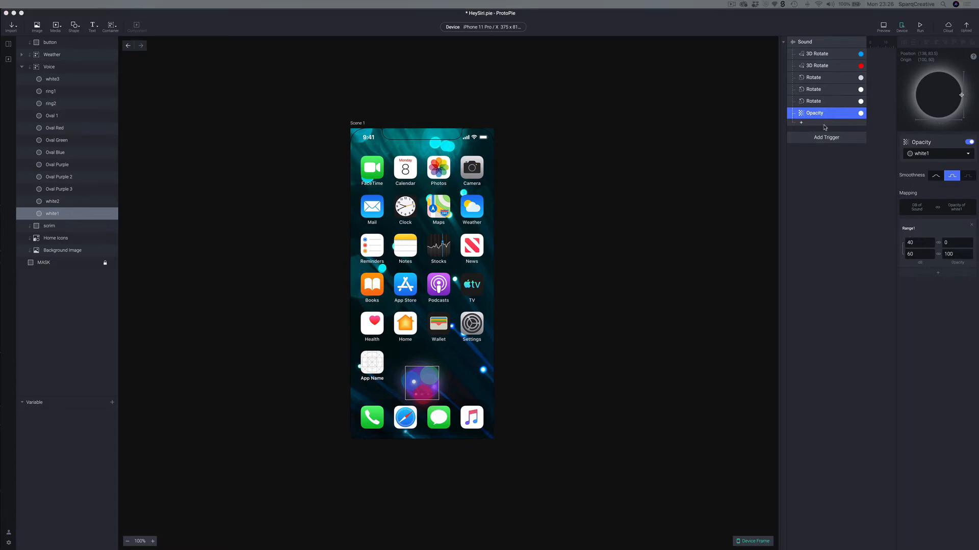
Add a second Opacity response to the Sound trigger and target it at the white2 layer
{"action": "left_click", "coordinate": [802, 124]}
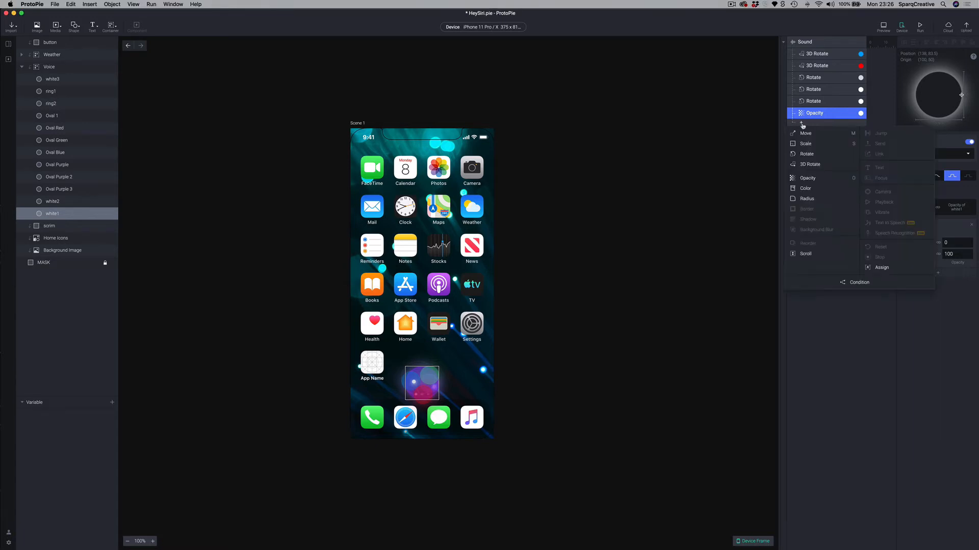
{"action": "left_click", "coordinate": [814, 177]}
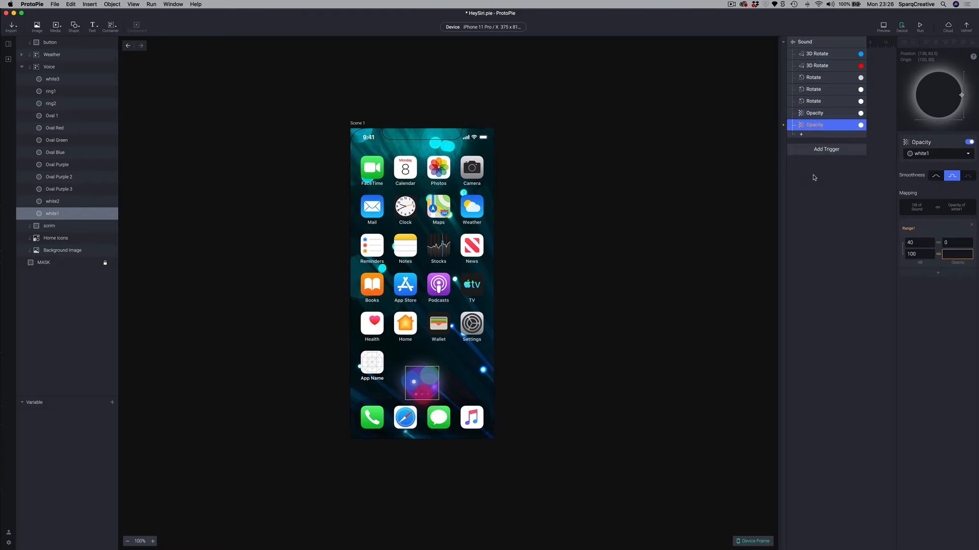
{"action": "left_click", "coordinate": [922, 154]}
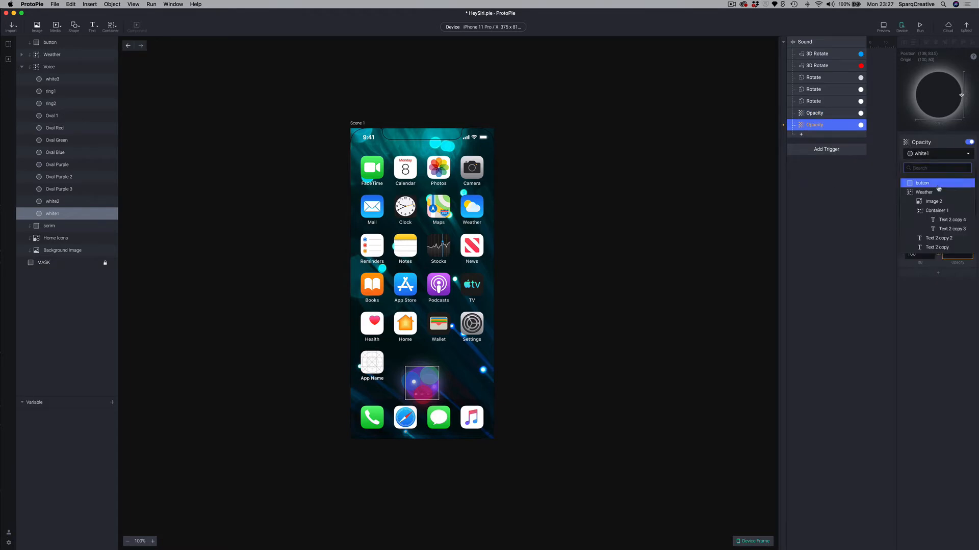
{"action": "scroll", "coordinate": [938, 190], "scroll_direction": "down", "scroll_amount": 5}
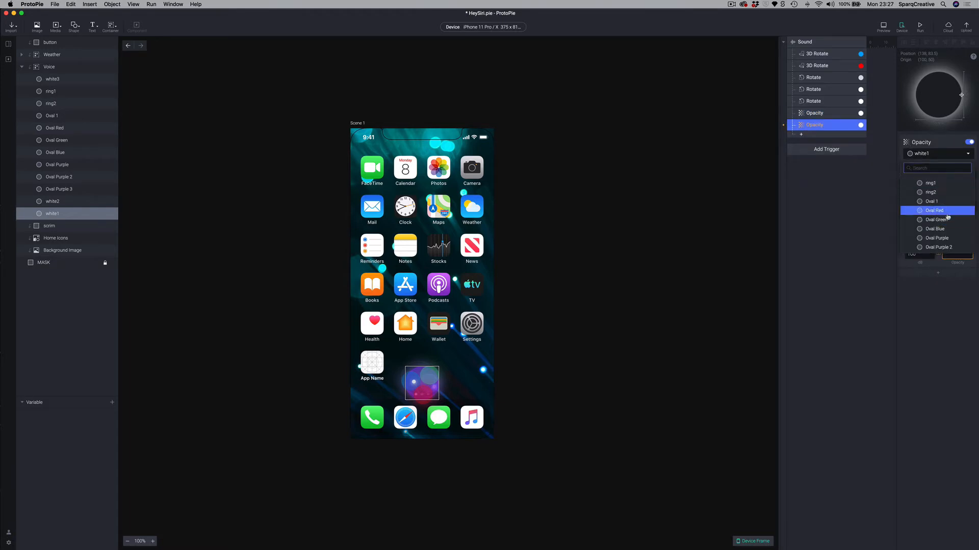
{"action": "scroll", "coordinate": [947, 216], "scroll_direction": "down", "scroll_amount": 3}
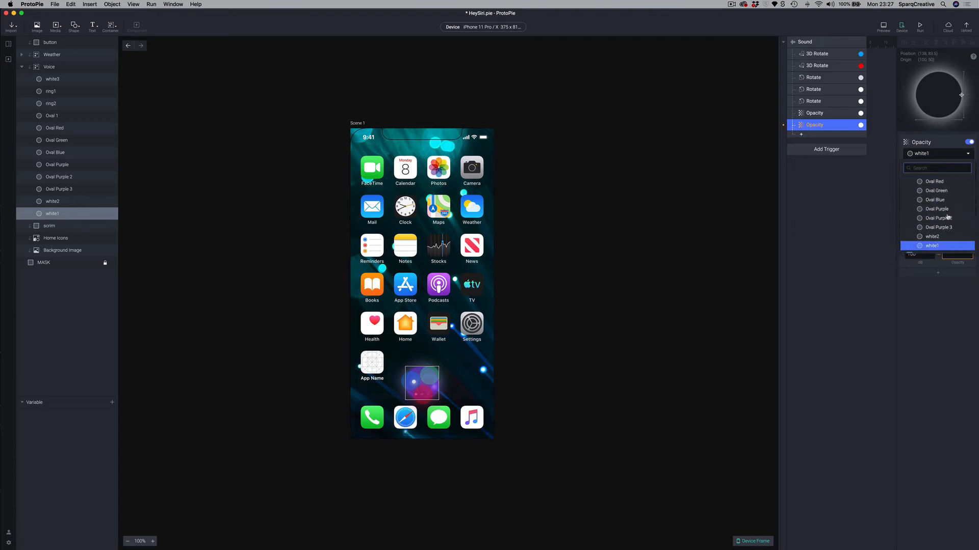
{"action": "left_click", "coordinate": [929, 236]}
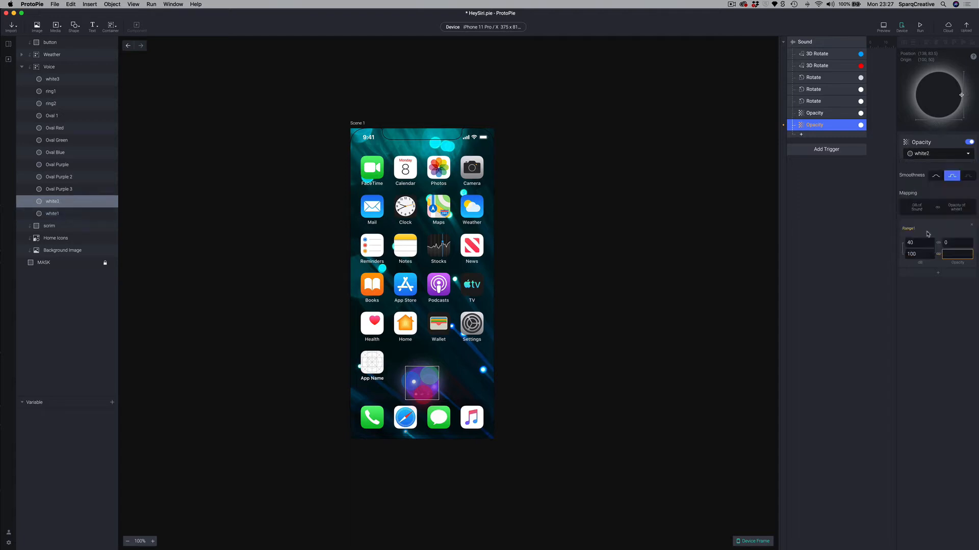
Set the end of white2's Opacity range to 60 dB with an opacity of 100
{"action": "left_click", "coordinate": [925, 253]}
{"action": "type", "text": "60"}
{"action": "left_click", "coordinate": [952, 253]}
{"action": "type", "text": "100"}
{"action": "key", "text": "Return"}
Add a third Opacity response to the Sound trigger and target it at the white3 layer
{"action": "left_click", "coordinate": [808, 133]}
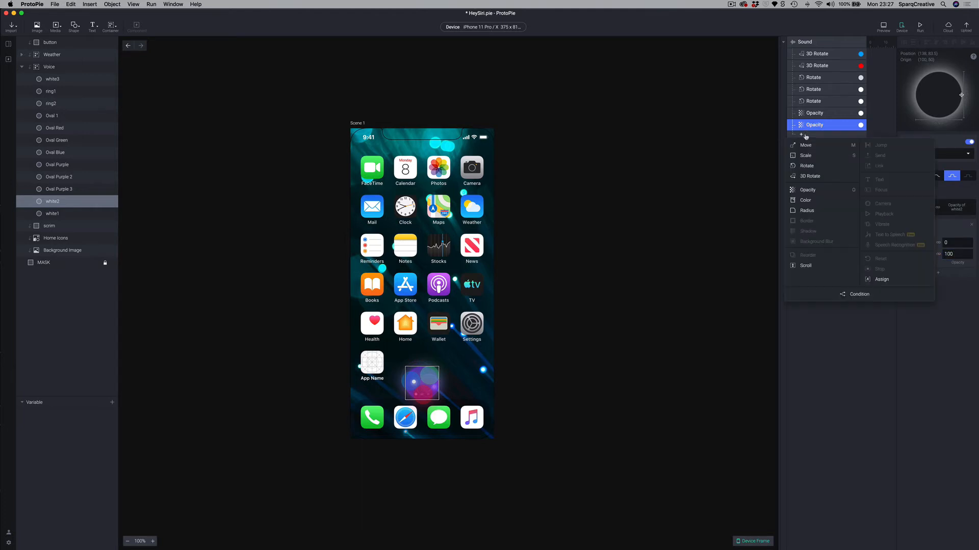
{"action": "left_click", "coordinate": [809, 190]}
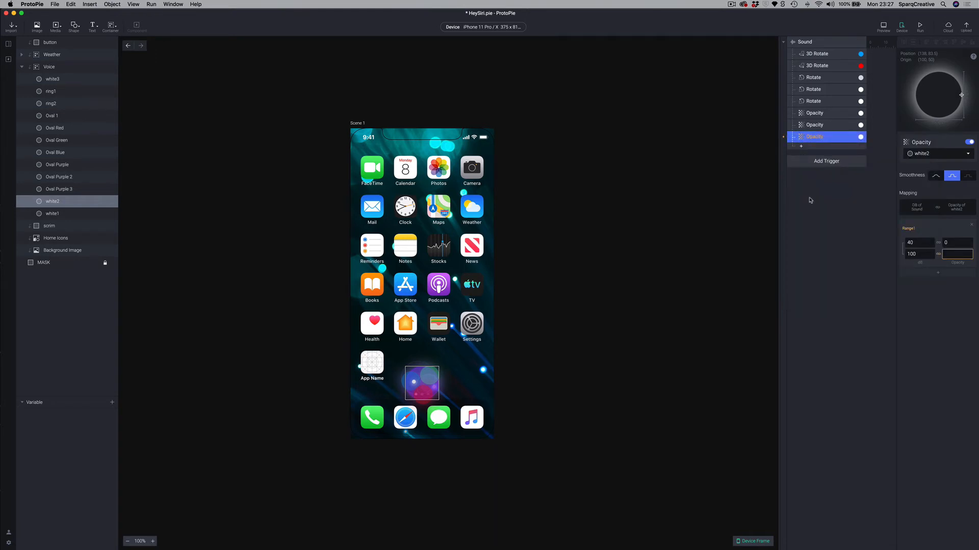
{"action": "left_click", "coordinate": [925, 154]}
{"action": "type", "text": "white"}
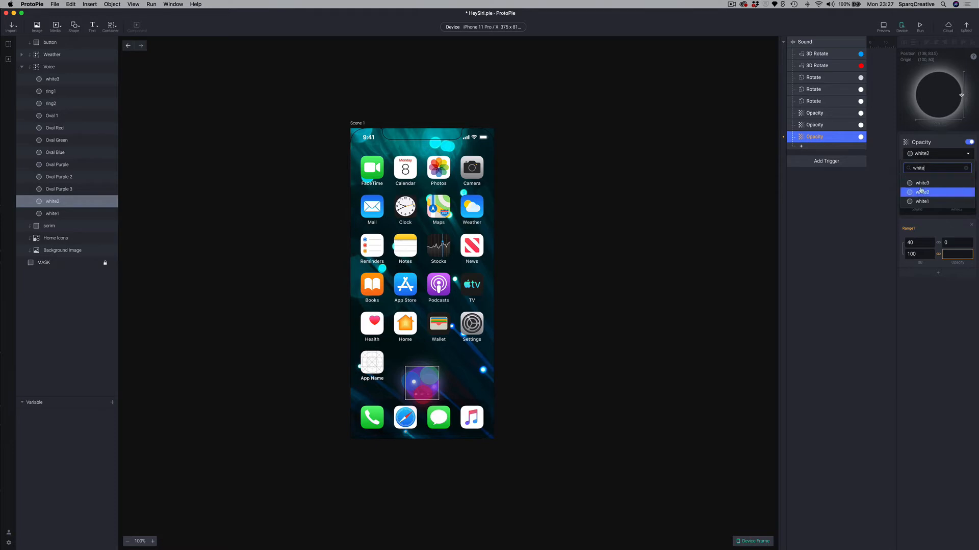
{"action": "left_click", "coordinate": [922, 183]}
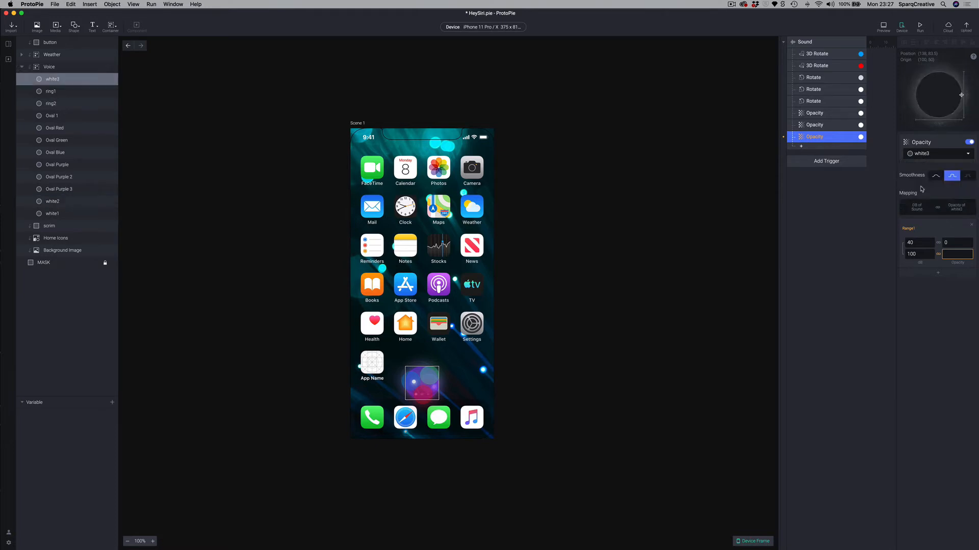
Set the end of white3's Opacity range to 60 dB with an opacity of 100
{"action": "left_click", "coordinate": [922, 255]}
{"action": "type", "text": "60"}
{"action": "left_click", "coordinate": [958, 254]}
{"action": "type", "text": "100"}
{"action": "key", "text": "Return"}
Add another Rotate response to the Sound trigger and target it at the Oval Green layer
{"action": "left_click", "coordinate": [801, 147]}
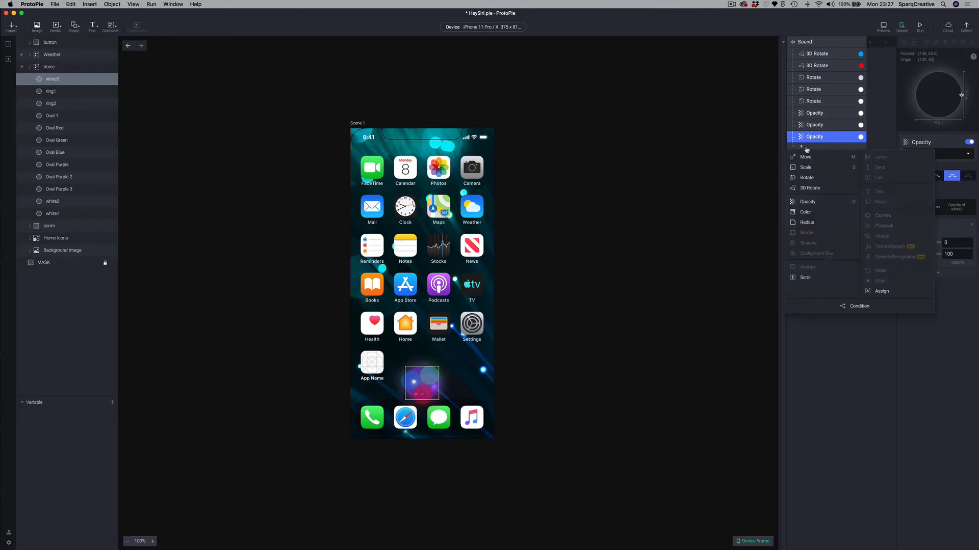
{"action": "left_click", "coordinate": [814, 179]}
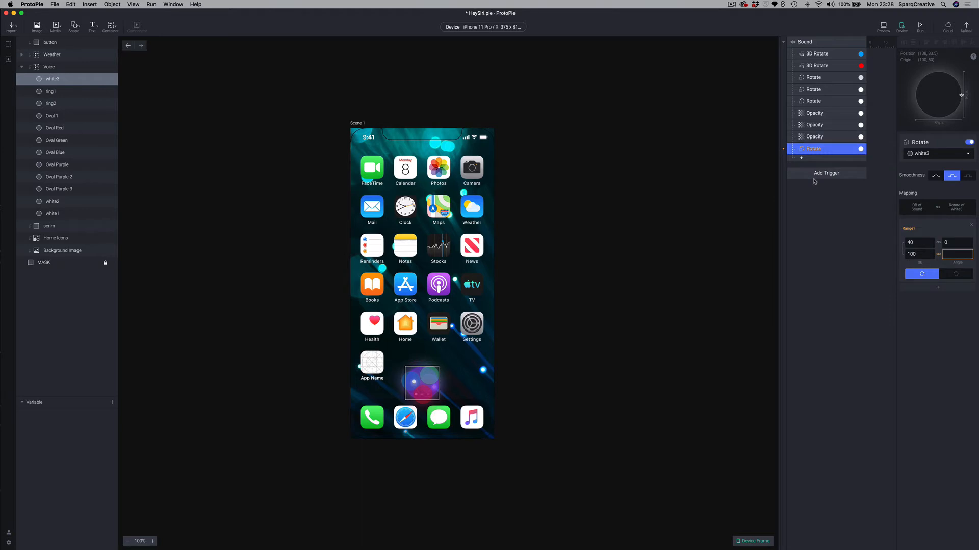
{"action": "left_click", "coordinate": [919, 157]}
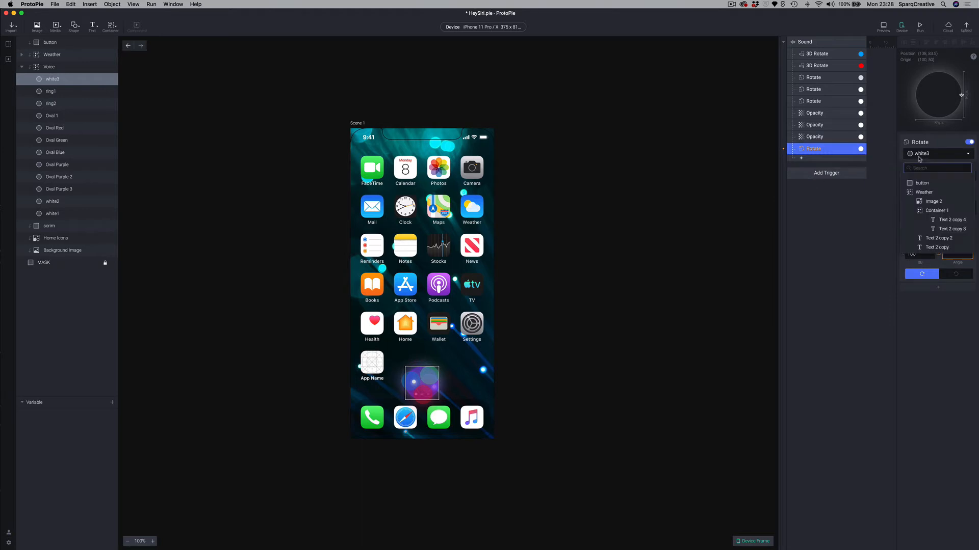
{"action": "type", "text": "oval"}
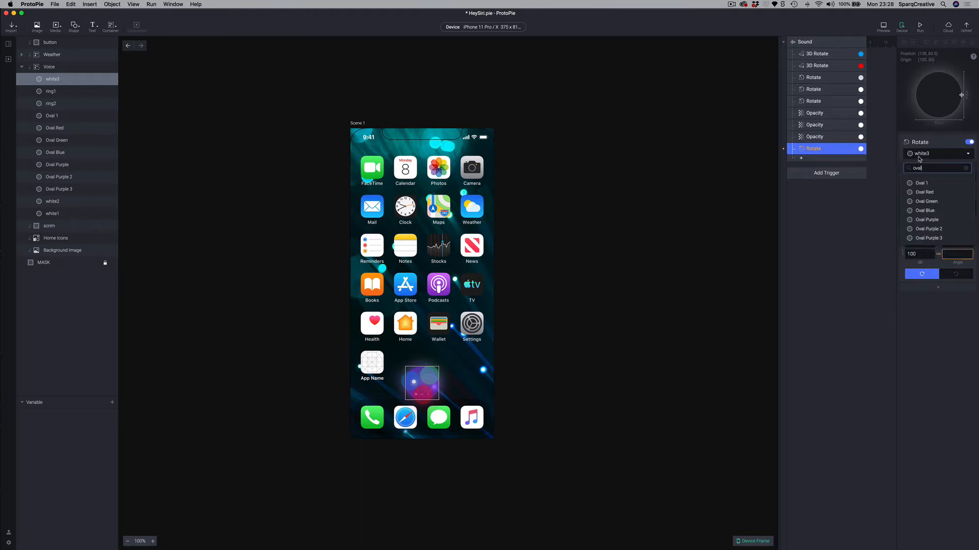
{"action": "type", "text": " gr"}
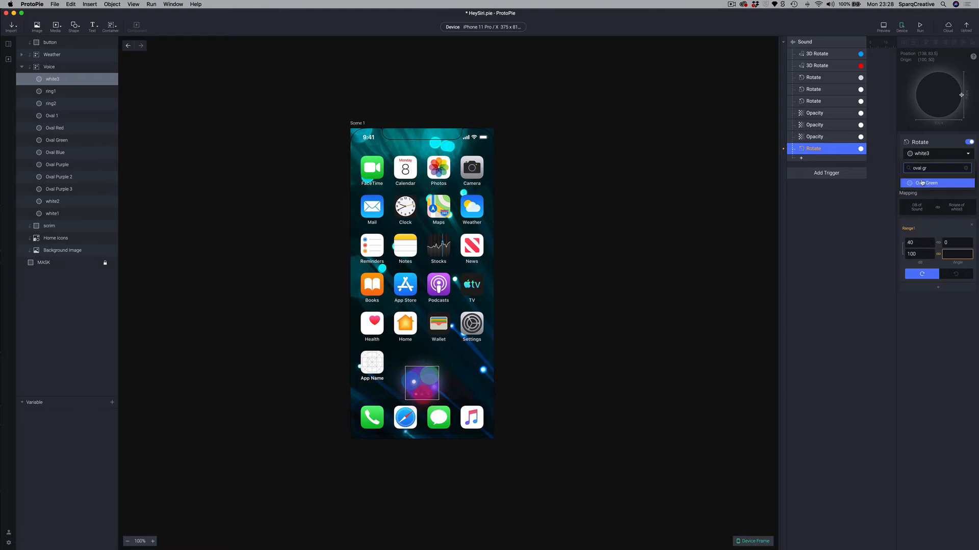
{"action": "left_click", "coordinate": [922, 182]}
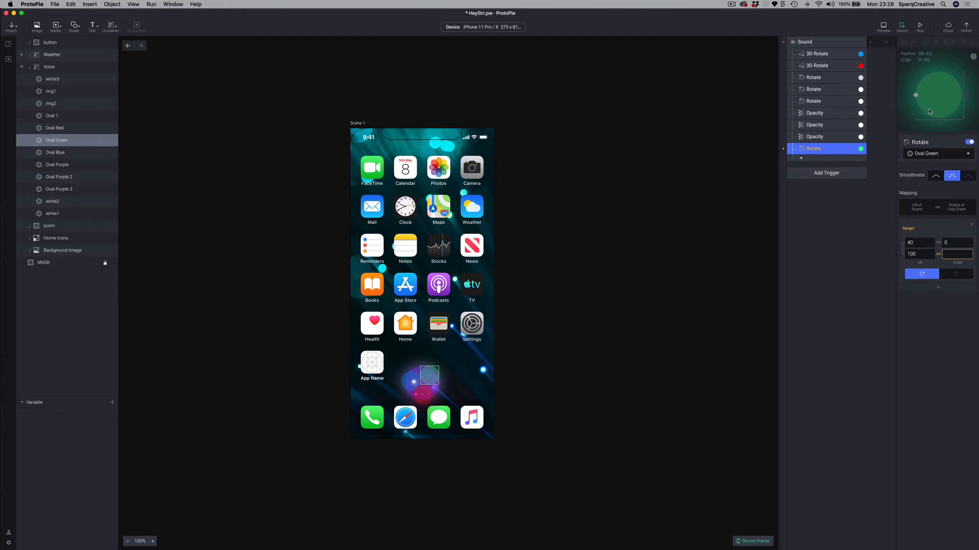
Set the end angle of Oval Green's Rotate range to 360
{"action": "left_click", "coordinate": [943, 254]}
{"action": "type", "text": "360"}
{"action": "key", "text": "Return"}
Add a Rotate response to the Sound trigger and target it at the Oval Purple layer
{"action": "left_click", "coordinate": [802, 159]}
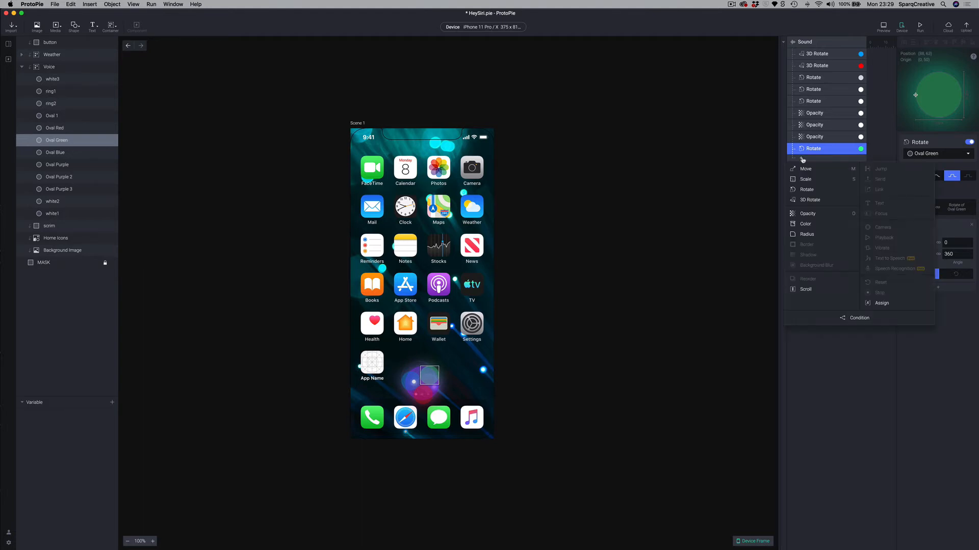
{"action": "left_click", "coordinate": [805, 192]}
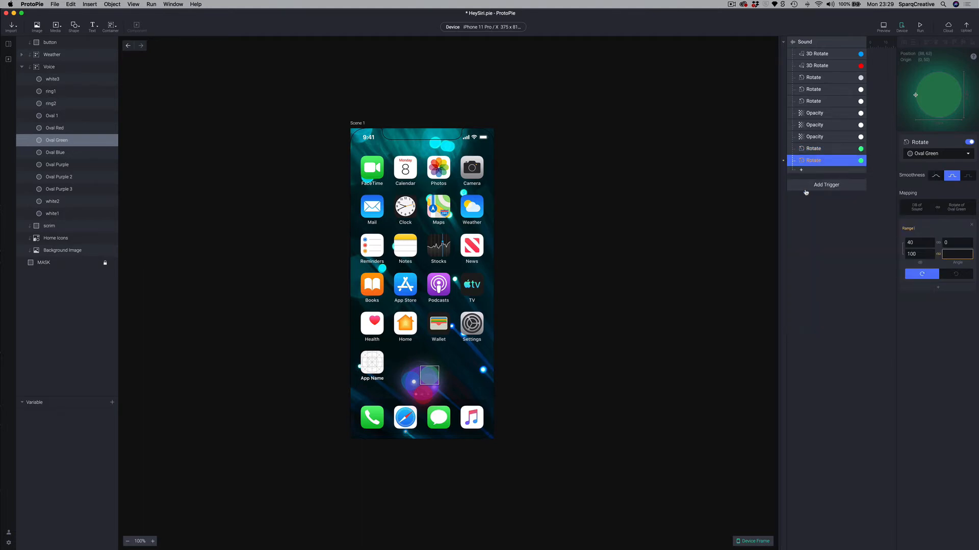
{"action": "left_click", "coordinate": [930, 154]}
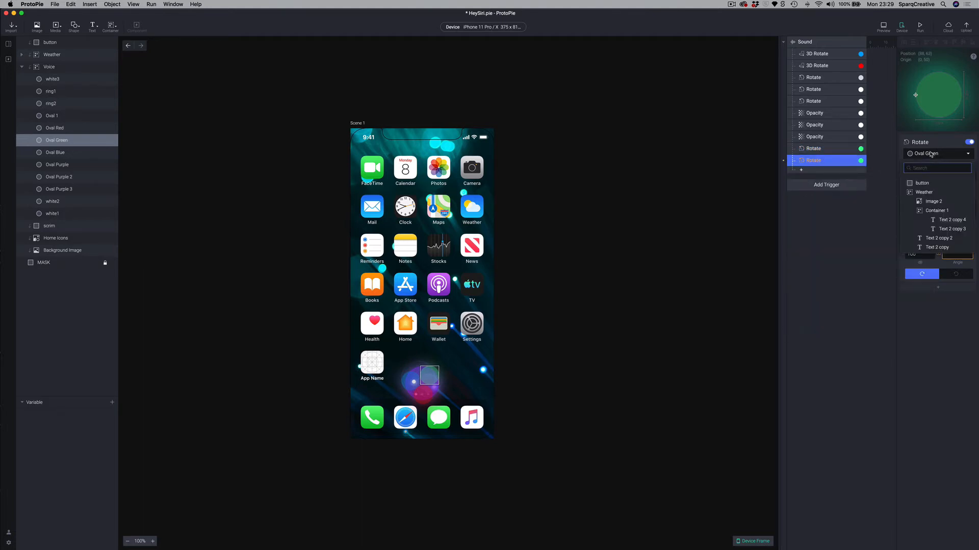
{"action": "type", "text": "oval"}
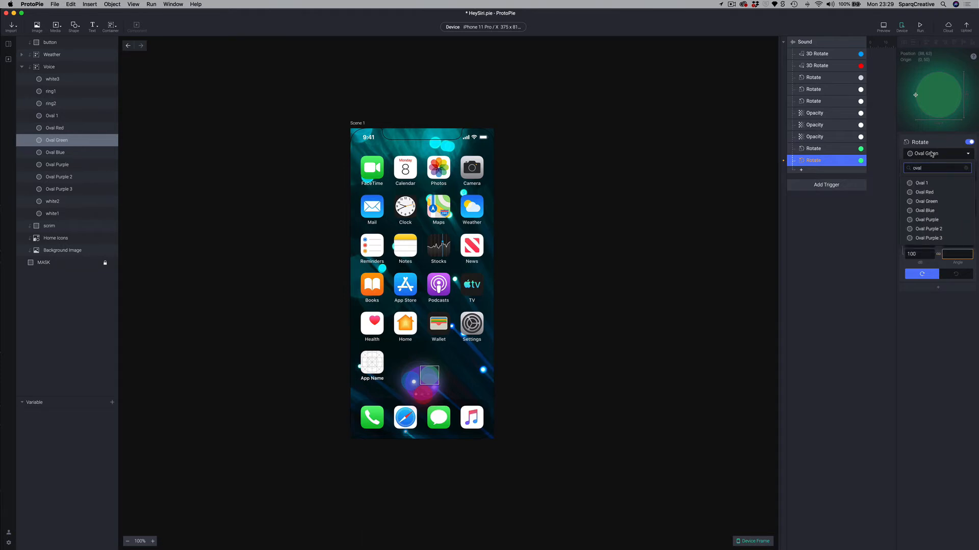
{"action": "left_click", "coordinate": [927, 219]}
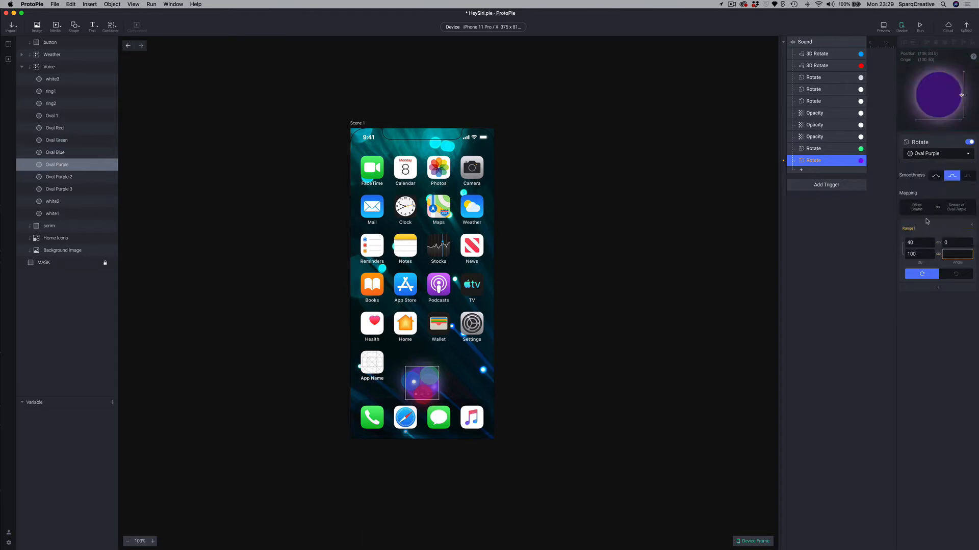
Set Oval Purple's Rotate range to end at an angle of 360, turning counterclockwise
{"action": "left_click", "coordinate": [959, 254]}
{"action": "type", "text": "360"}
{"action": "key", "text": "Return"}
{"action": "left_click", "coordinate": [957, 275]}
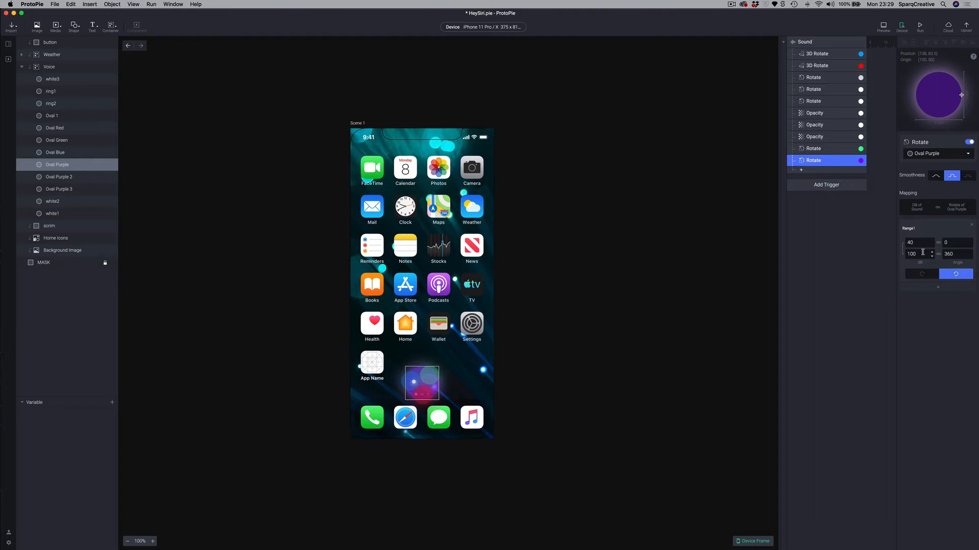
Add a Scale response for Oval Purple to the Sound trigger, ranging in size from 100 × 100 to 120 × 120
{"action": "left_click", "coordinate": [806, 171]}
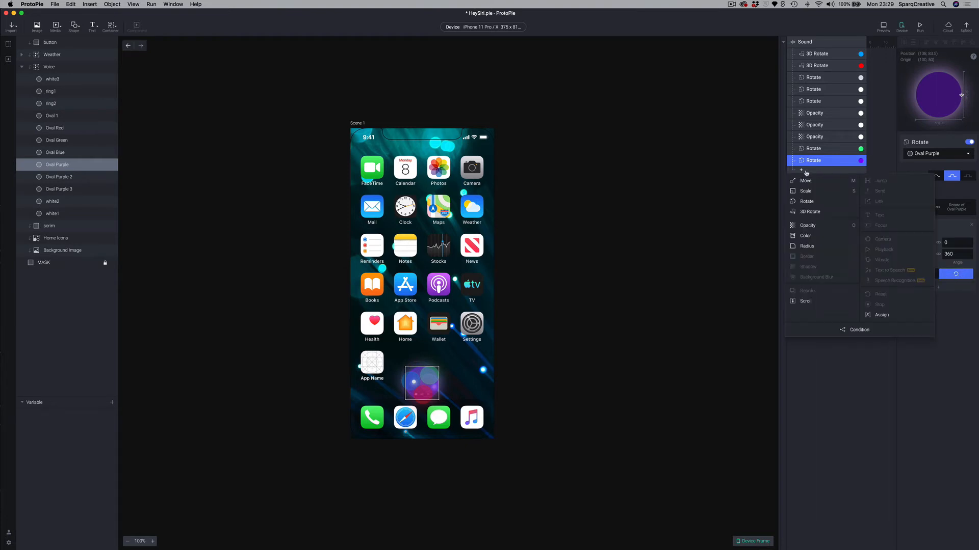
{"action": "left_click", "coordinate": [805, 192]}
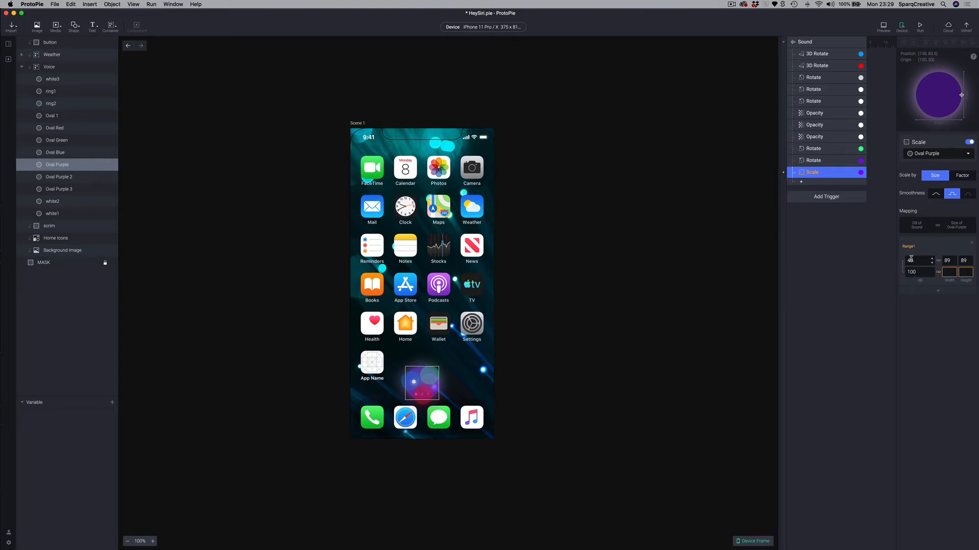
{"action": "left_click", "coordinate": [949, 261]}
{"action": "double_click", "coordinate": [950, 261]}
{"action": "type", "text": "100"}
{"action": "left_click", "coordinate": [949, 274]}
{"action": "double_click", "coordinate": [960, 261]}
{"action": "type", "text": "1200"}
{"action": "left_click", "coordinate": [969, 274]}
{"action": "type", "text": "120"}
Add a second Scale response to the Sound trigger and target it at the Oval Red layer
{"action": "left_click", "coordinate": [803, 181]}
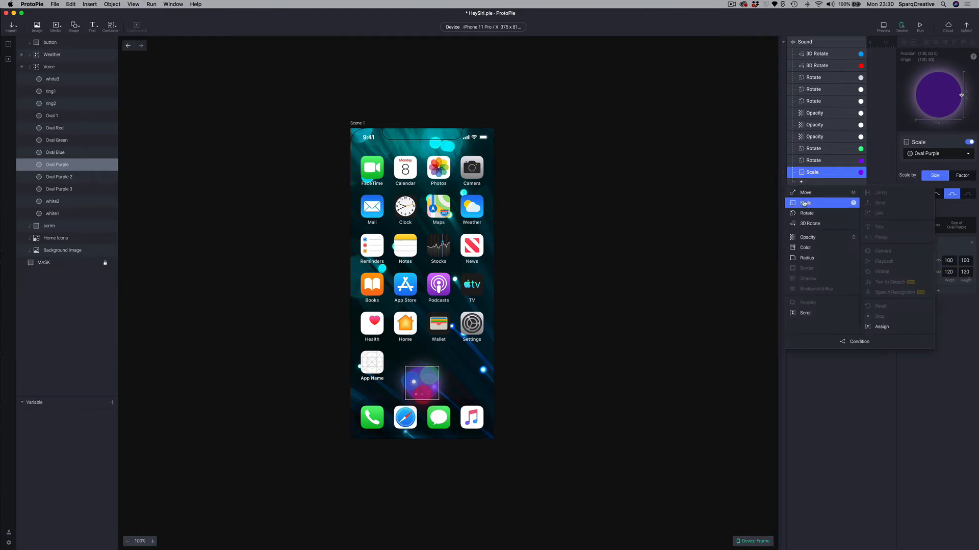
{"action": "left_click", "coordinate": [804, 203]}
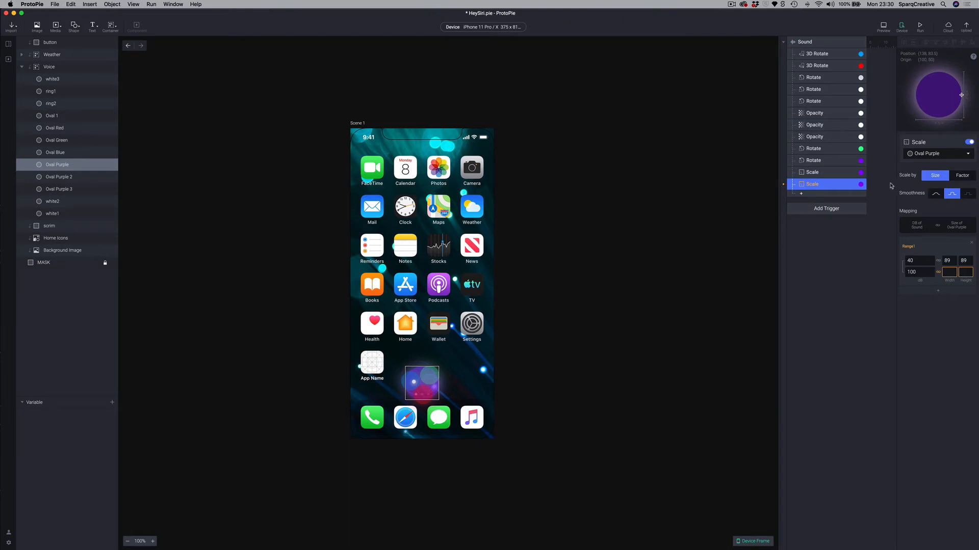
{"action": "left_click", "coordinate": [917, 155]}
{"action": "type", "text": "oval"}
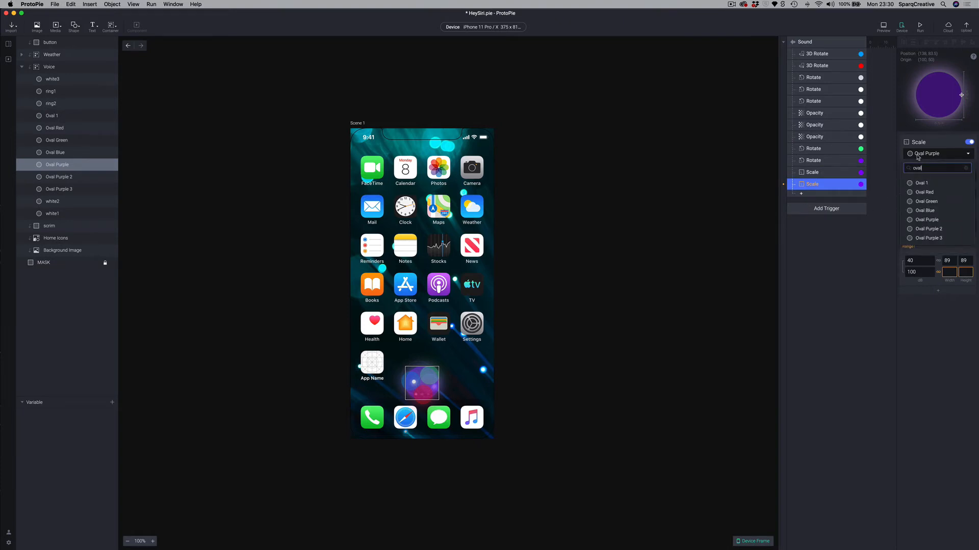
{"action": "type", "text": " re"}
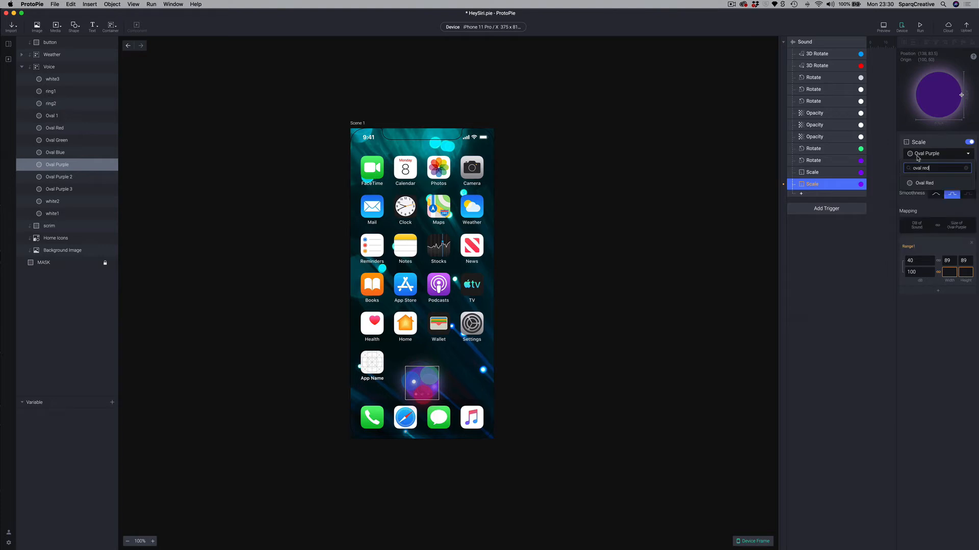
{"action": "type", "text": "d"}
{"action": "left_click", "coordinate": [921, 183]}
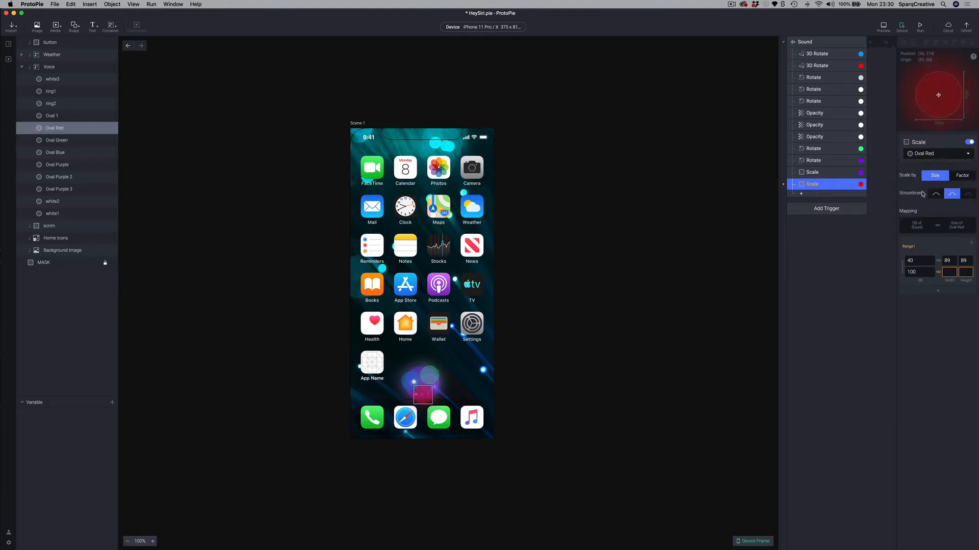
Set Oval Red's Scale range to start at 60 × 60 and end at 80 × 80
{"action": "left_click", "coordinate": [951, 261]}
{"action": "type", "text": "60"}
{"action": "key", "text": "Tab"}
{"action": "type", "text": "60"}
{"action": "left_click", "coordinate": [948, 272]}
{"action": "left_click", "coordinate": [963, 274]}
{"action": "type", "text": "80"}
{"action": "key", "text": "BackSpace"}
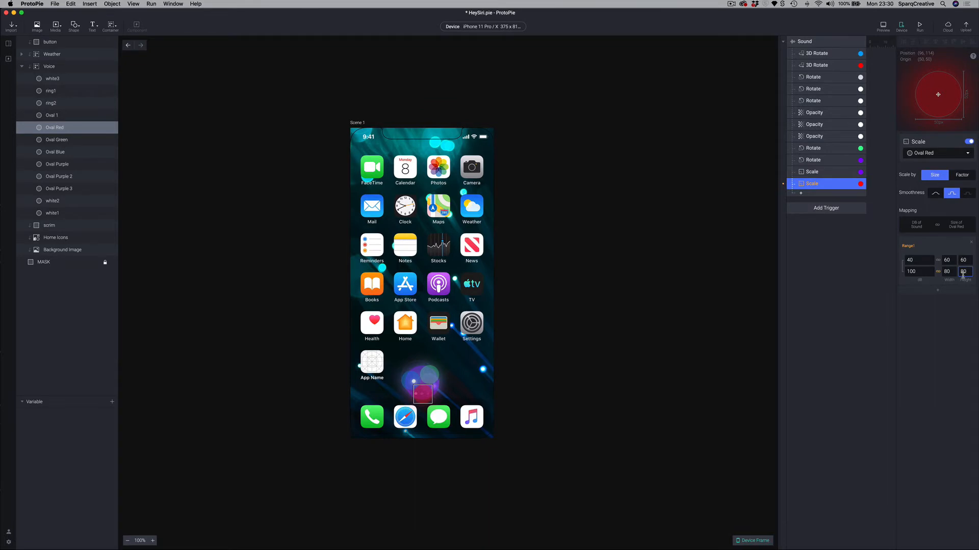
{"action": "key", "text": "Return"}
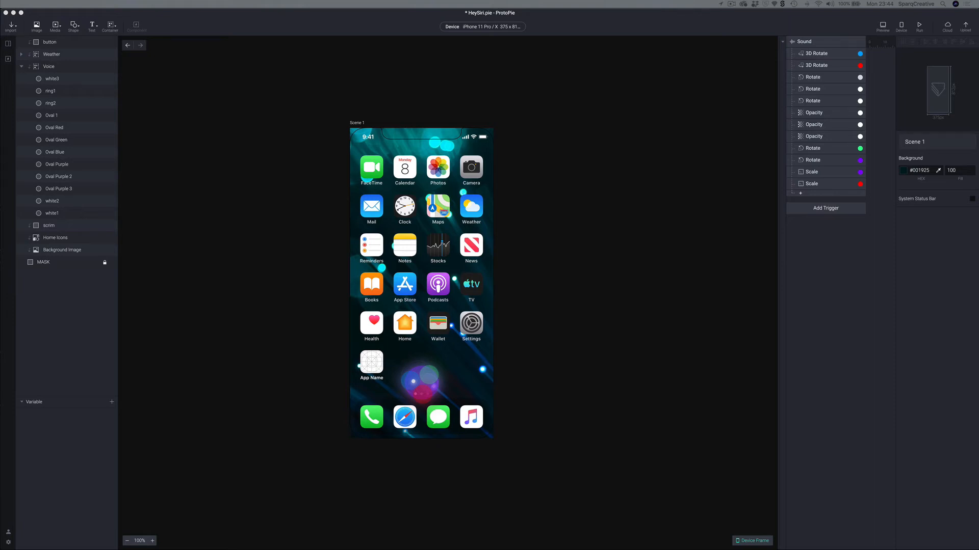
Collapse the Voice group and add a Tap trigger to the button layer
{"action": "left_click", "coordinate": [21, 67]}
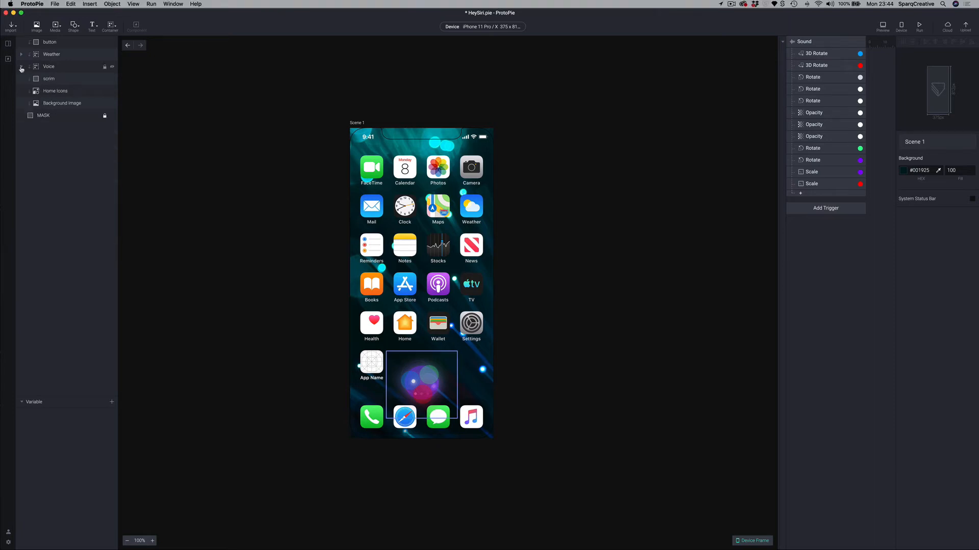
{"action": "left_click", "coordinate": [41, 43]}
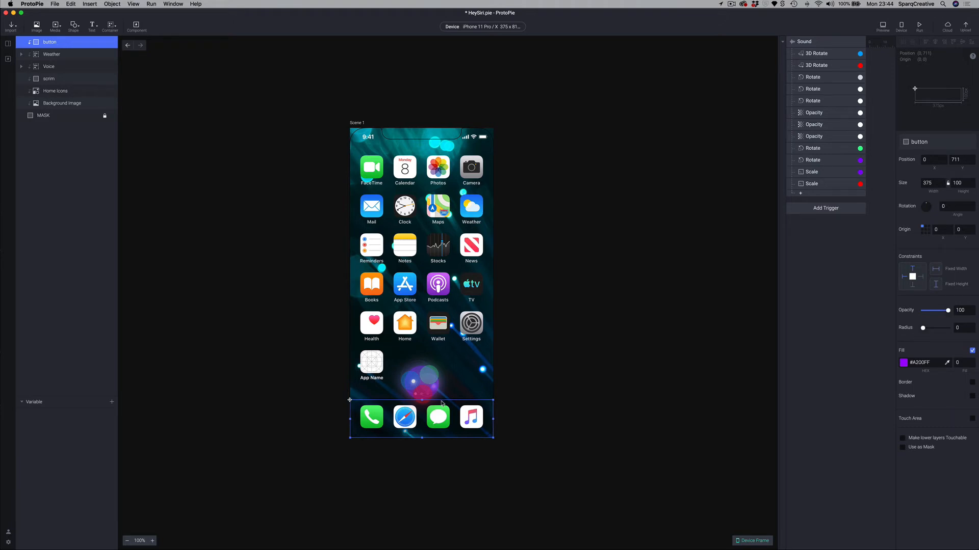
{"action": "left_click", "coordinate": [962, 363]}
{"action": "left_click", "coordinate": [815, 212]}
{"action": "left_click", "coordinate": [804, 231]}
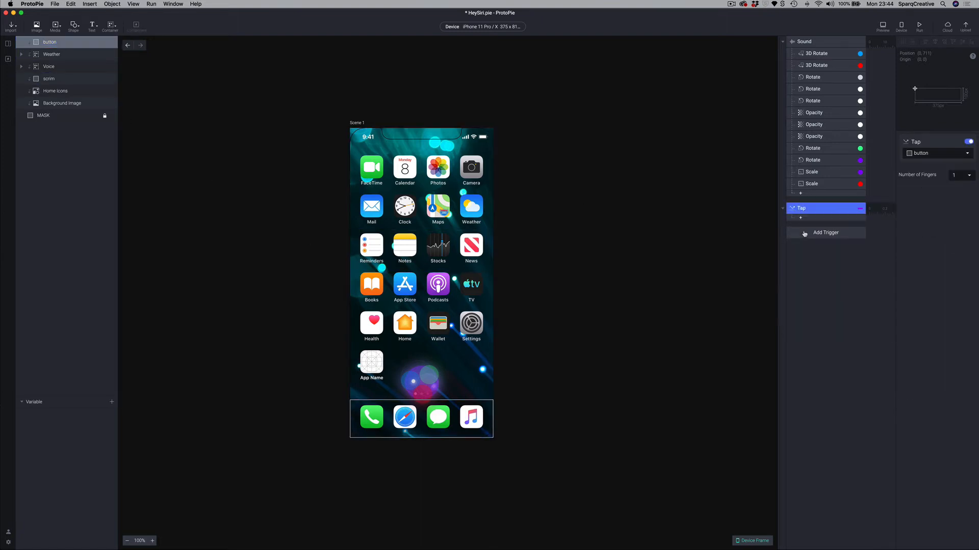
Add an Opacity response to the Tap trigger and target it at the Voice group
{"action": "left_click", "coordinate": [801, 219]}
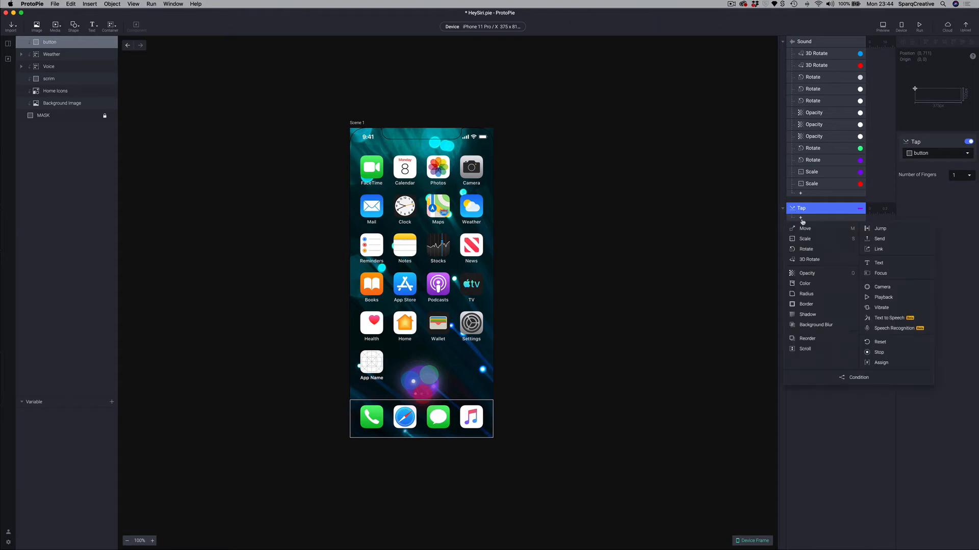
{"action": "left_click", "coordinate": [807, 273]}
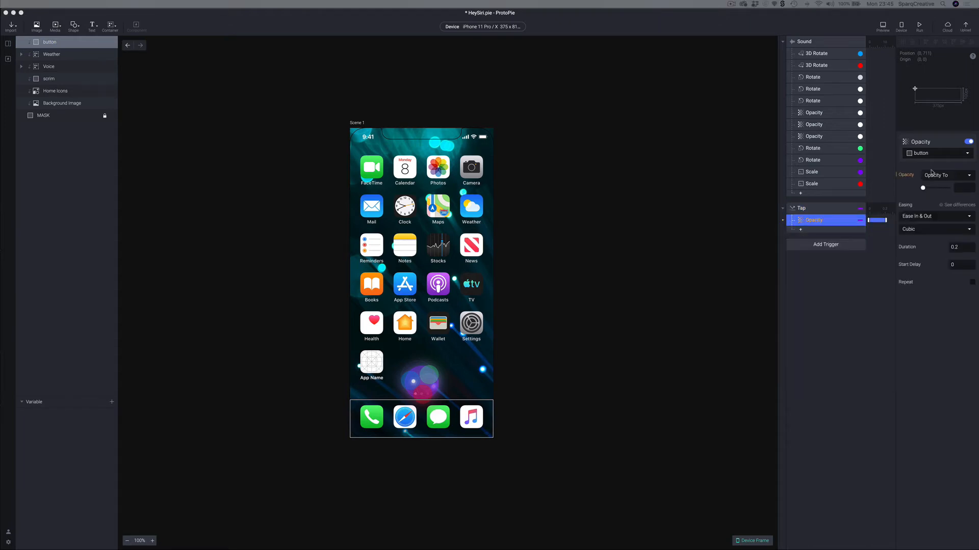
{"action": "left_click", "coordinate": [928, 154]}
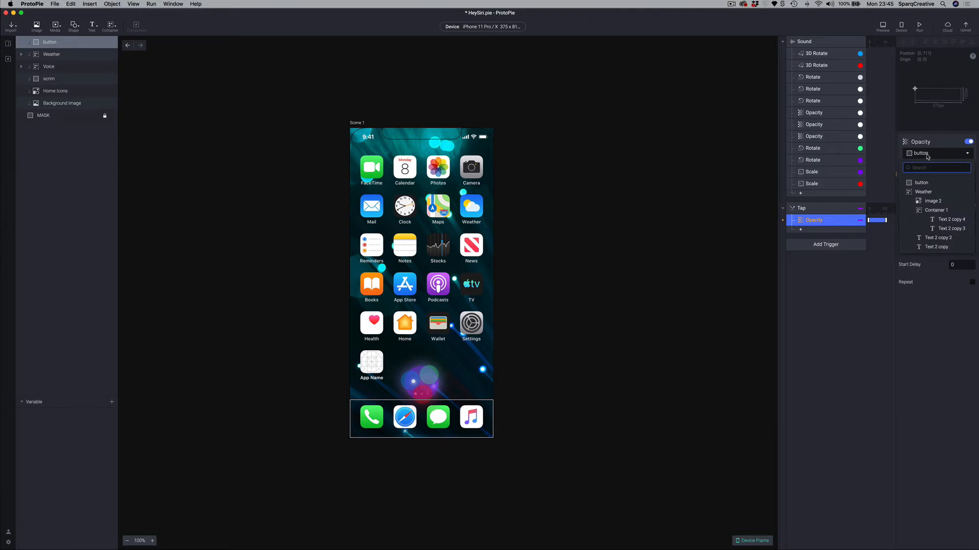
{"action": "type", "text": "voi"}
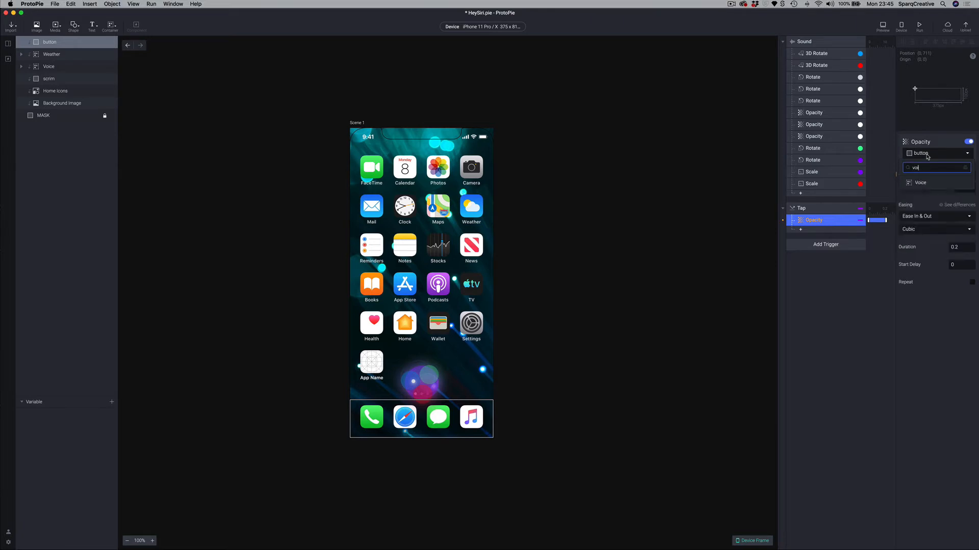
{"action": "type", "text": "c"}
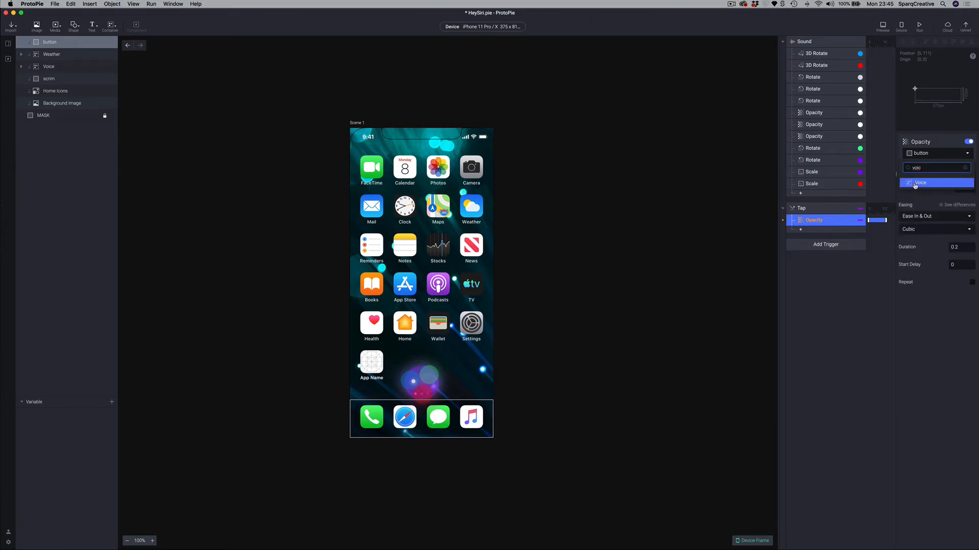
{"action": "left_click", "coordinate": [916, 183]}
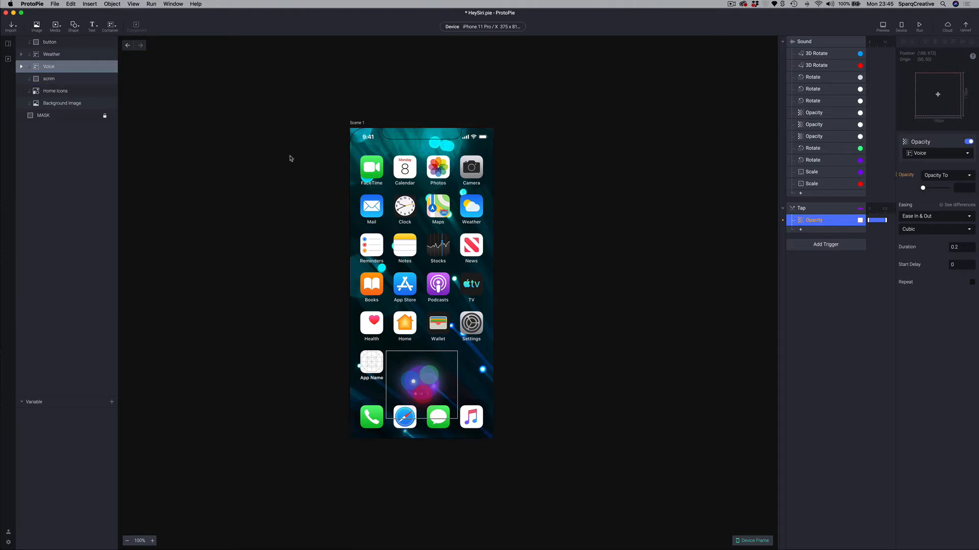
Set the Voice group's own opacity to 0 and raise its Tap Opacity response to the maximum
{"action": "left_click", "coordinate": [44, 67]}
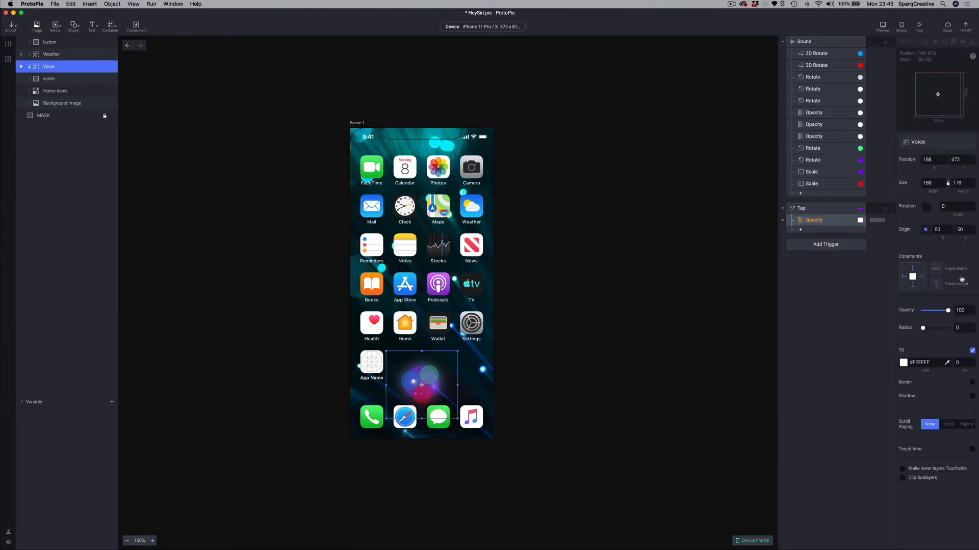
{"action": "left_click_drag", "start_coordinate": [948, 313], "coordinate": [922, 312]}
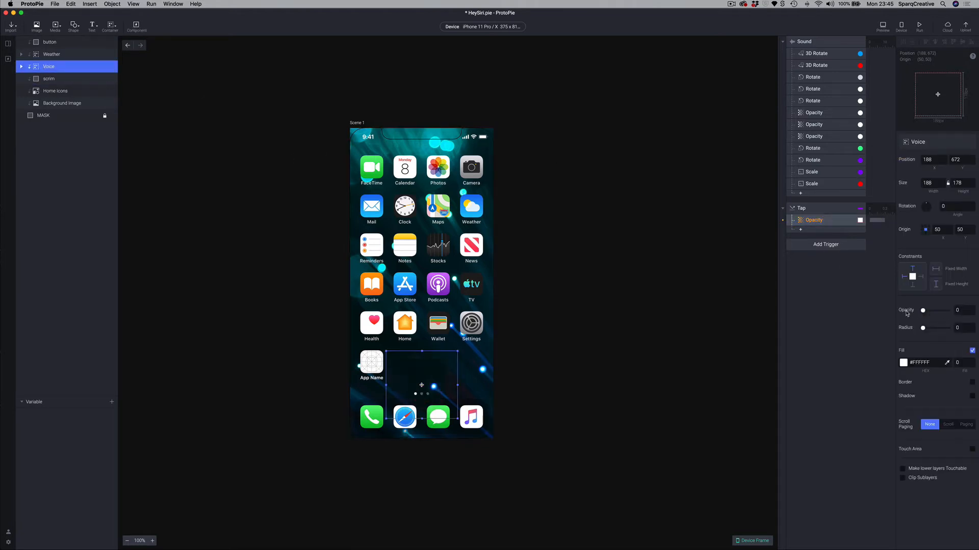
{"action": "left_click", "coordinate": [824, 223]}
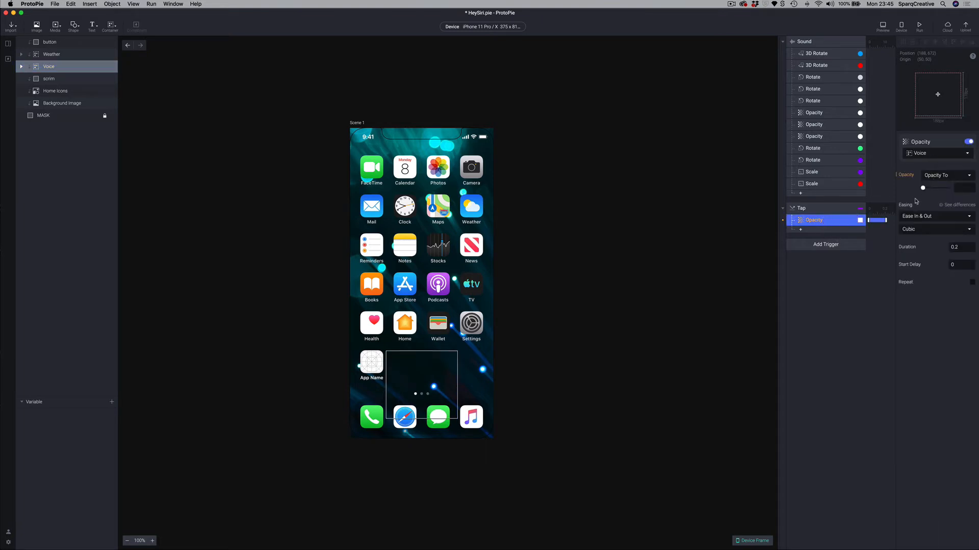
{"action": "left_click_drag", "start_coordinate": [923, 187], "coordinate": [948, 187]}
Add a Scale response for Voice to the Tap trigger, scaling by Factor to 100% width and height
{"action": "left_click", "coordinate": [800, 230]}
{"action": "left_click", "coordinate": [803, 255]}
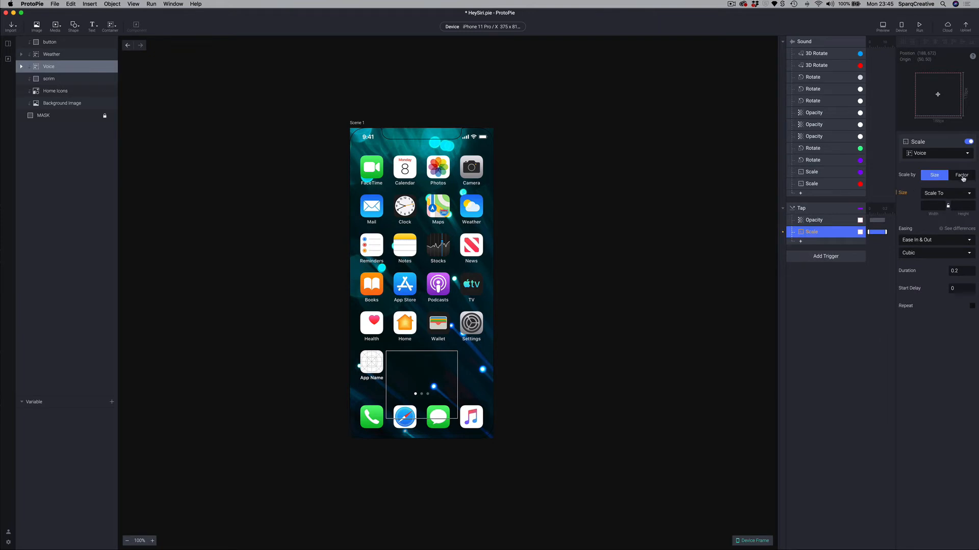
{"action": "left_click", "coordinate": [963, 177]}
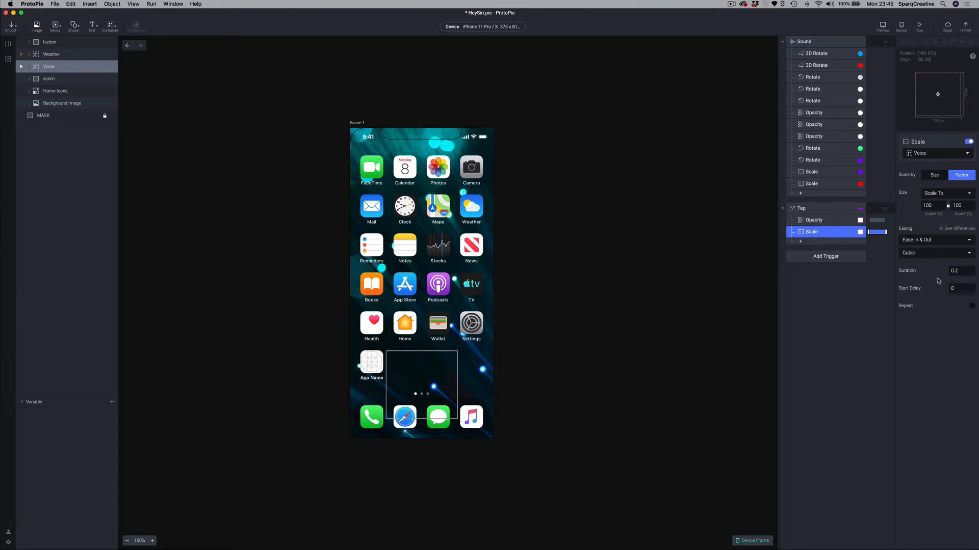
Set the easing of the Voice Scale response in the Tap trigger to Spring
{"action": "left_click", "coordinate": [927, 243]}
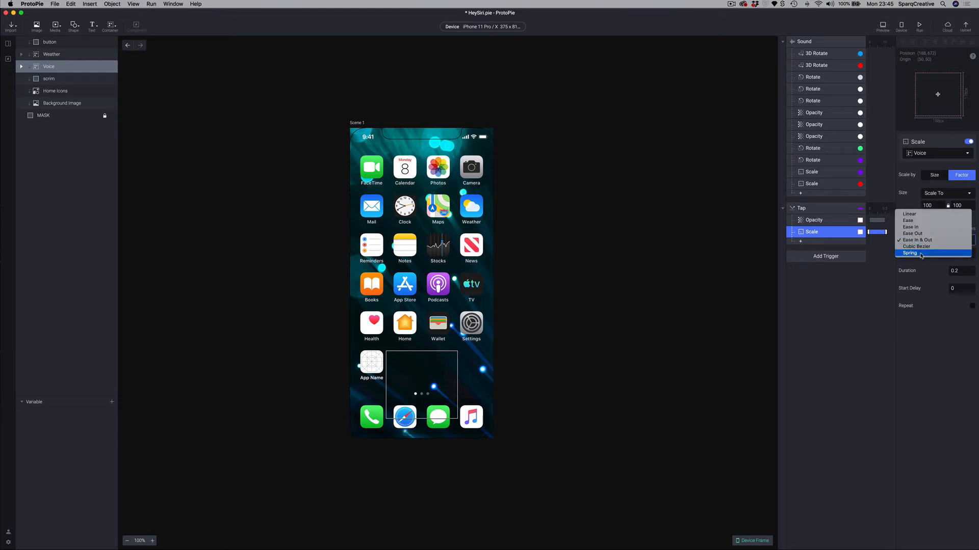
{"action": "left_click", "coordinate": [921, 253]}
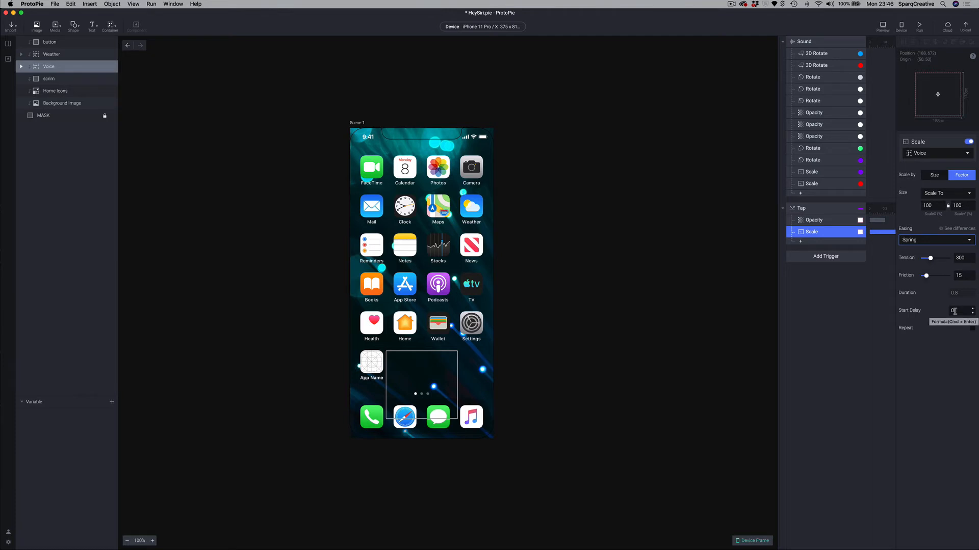
Add a Text to Speech response to the Tap trigger that speaks an evening greeting by name, in English (United States) with a Female voice
{"action": "left_click", "coordinate": [800, 242]}
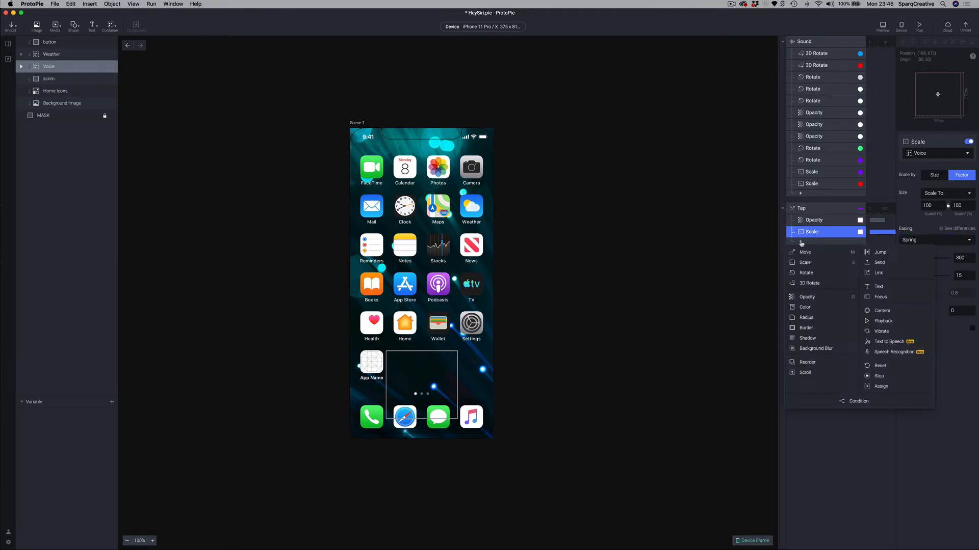
{"action": "left_click", "coordinate": [885, 343]}
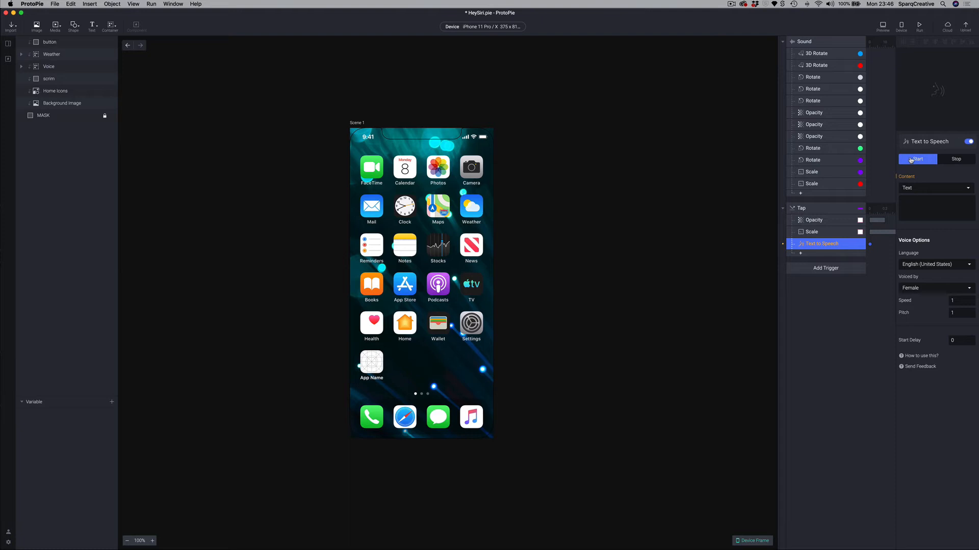
{"action": "left_click", "coordinate": [911, 204]}
{"action": "type", "text": "arren"}
{"action": "left_click", "coordinate": [926, 268]}
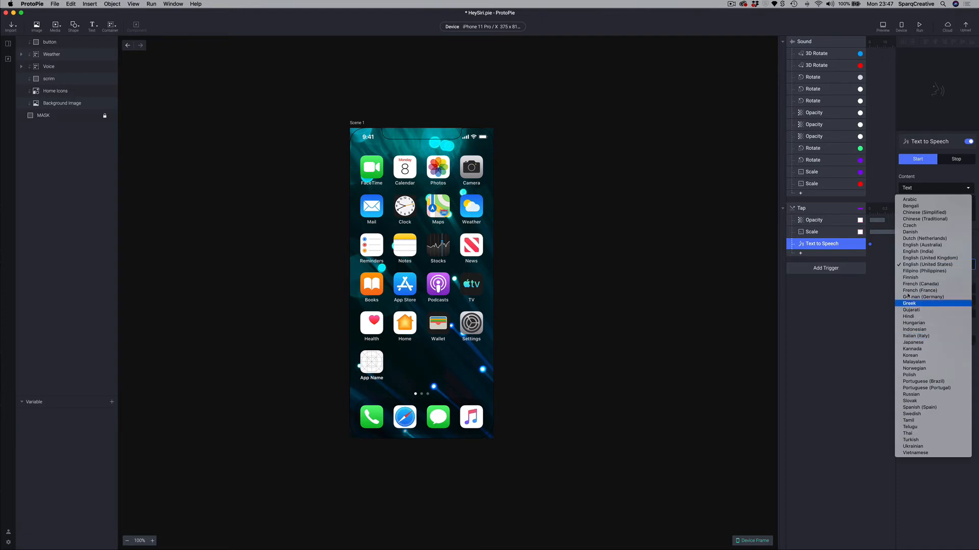
{"action": "left_click", "coordinate": [909, 265]}
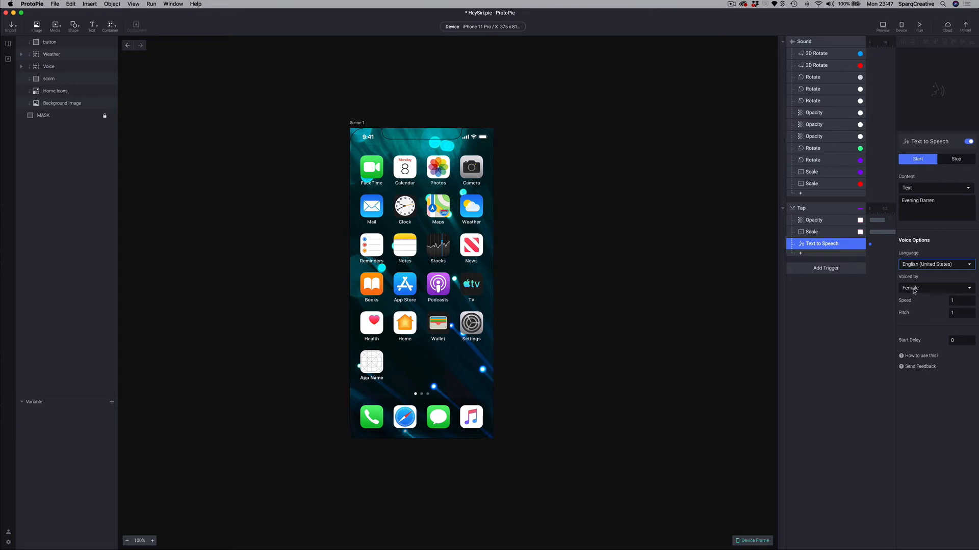
{"action": "left_click", "coordinate": [914, 290]}
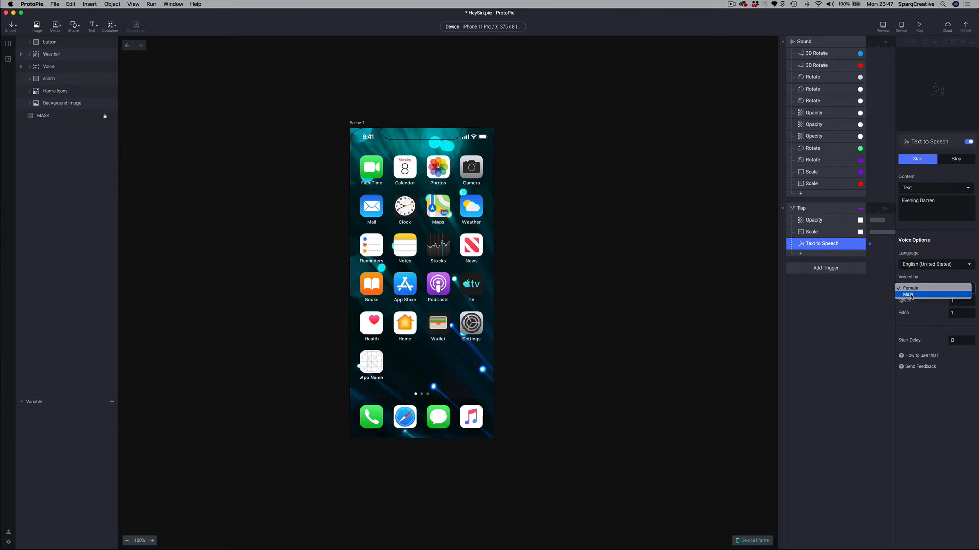
{"action": "left_click", "coordinate": [911, 288]}
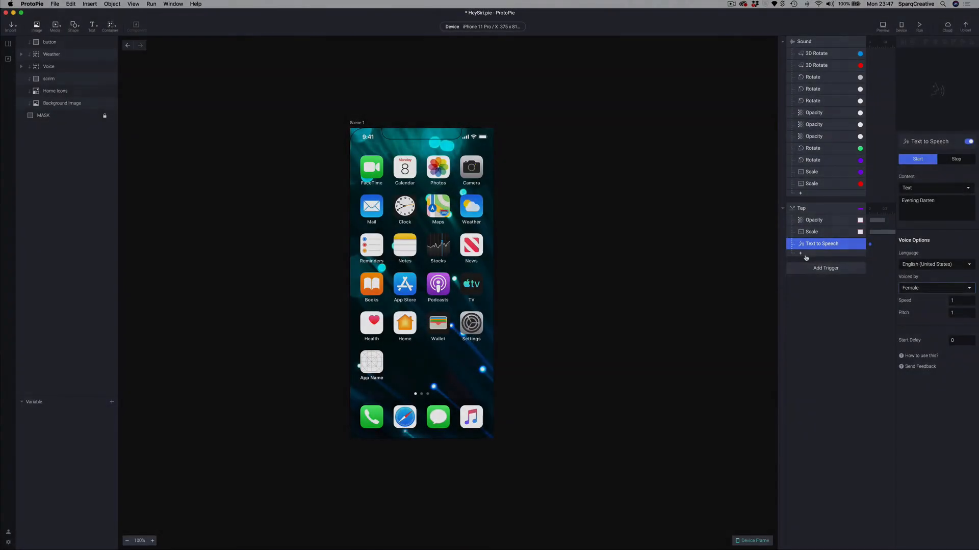
Add a Speech Recognition response to the Tap trigger and set its start delay
{"action": "left_click", "coordinate": [800, 253]}
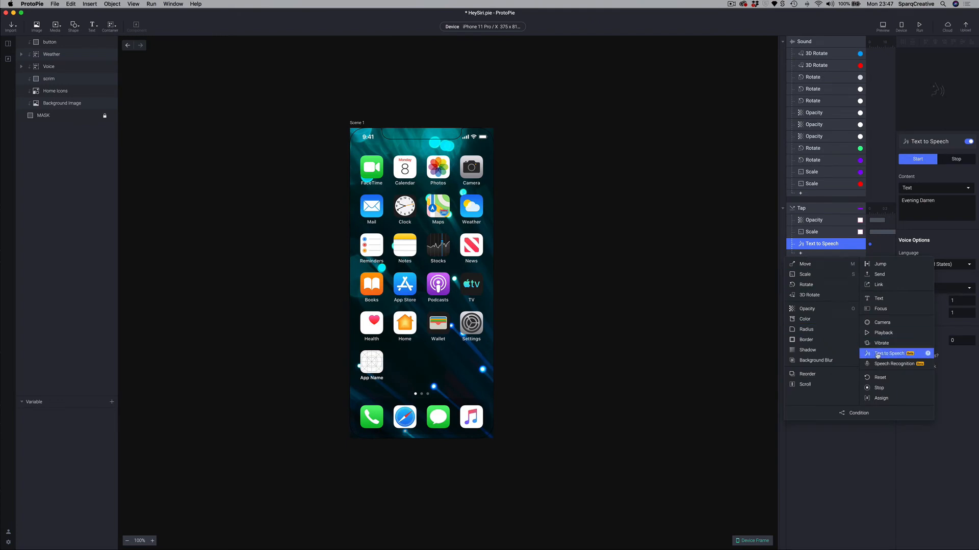
{"action": "left_click", "coordinate": [893, 363]}
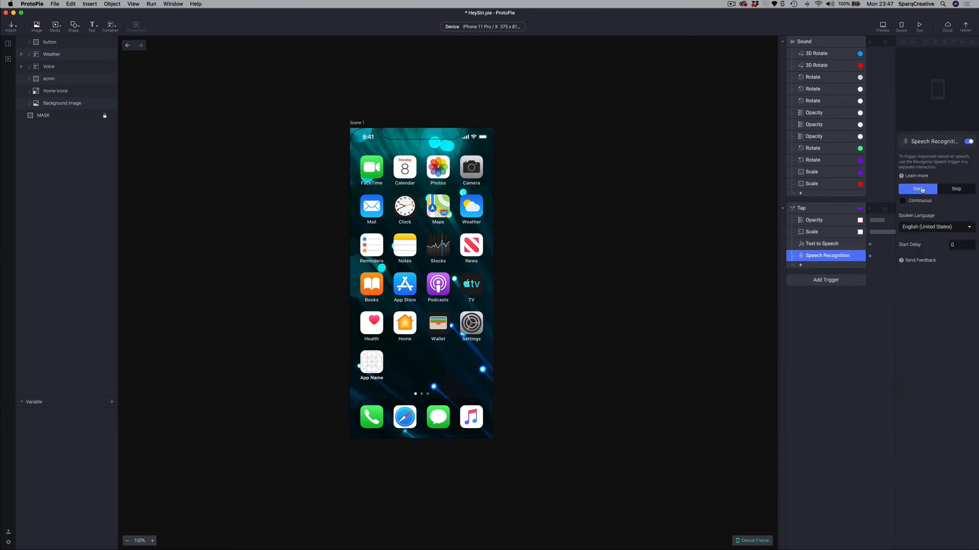
{"action": "left_click", "coordinate": [953, 246]}
{"action": "key", "text": "Return"}
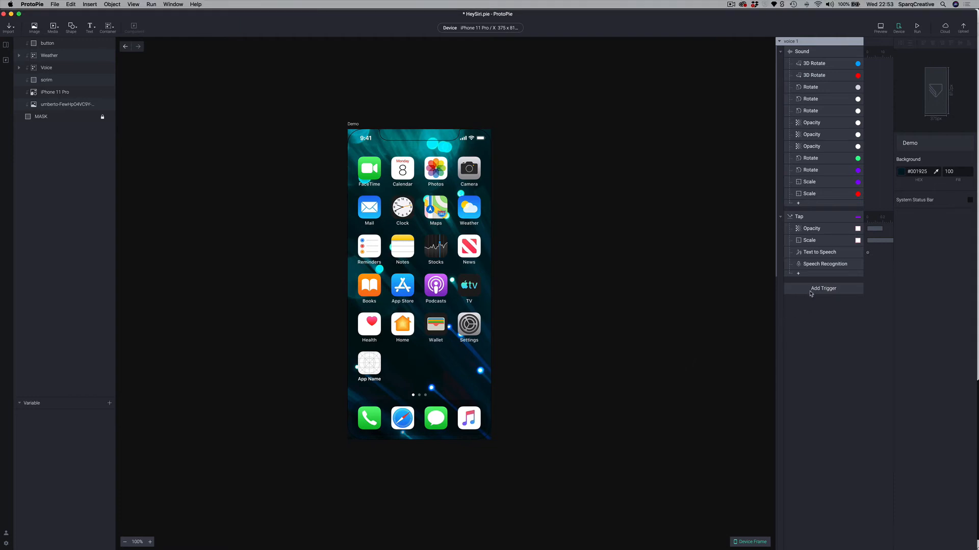
Add a Recognize Speech trigger and set its trigger point to While Speaking
{"action": "left_click", "coordinate": [811, 290]}
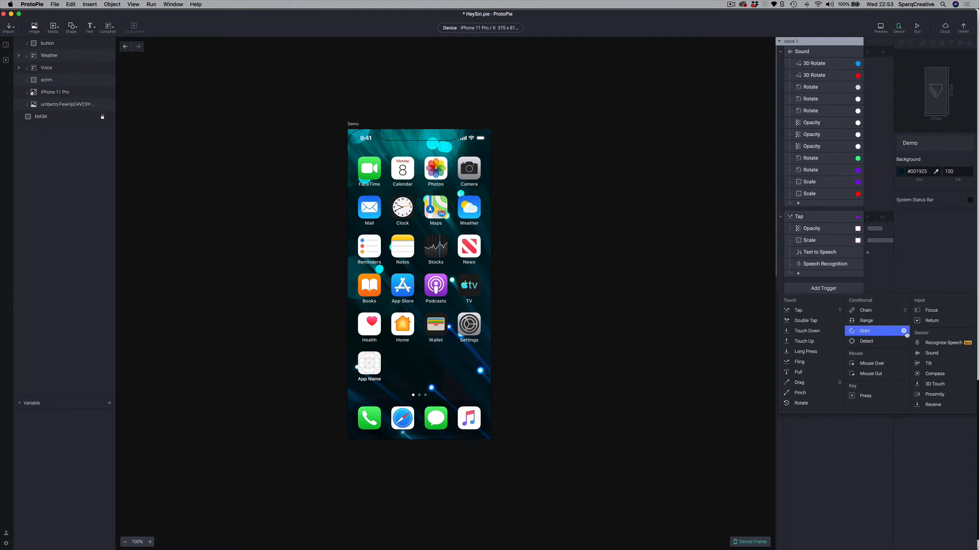
{"action": "left_click", "coordinate": [941, 346]}
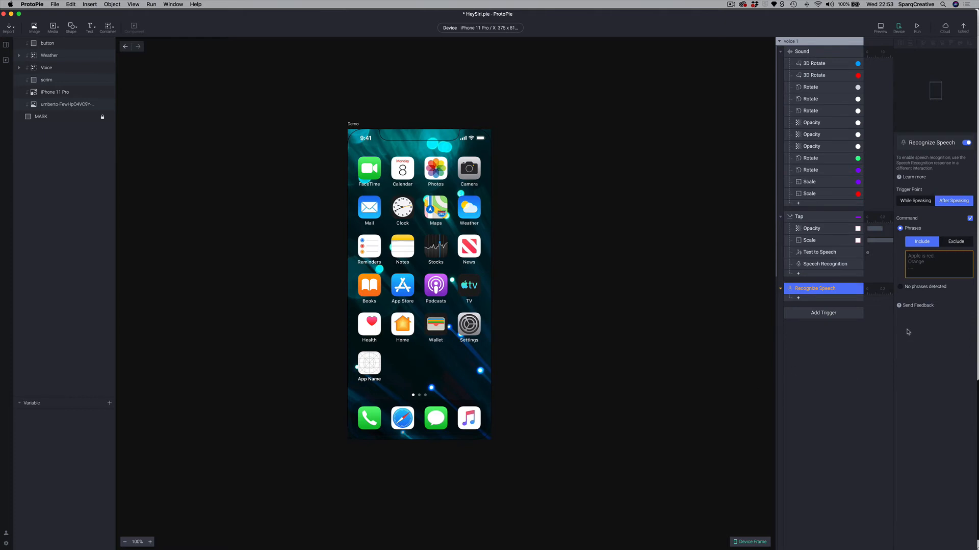
{"action": "left_click", "coordinate": [916, 203]}
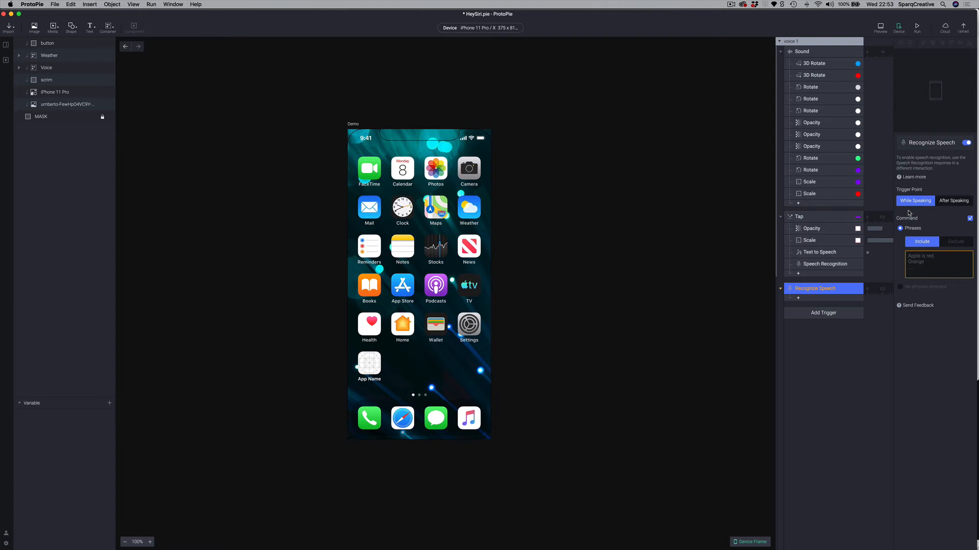
{"action": "left_click", "coordinate": [951, 202]}
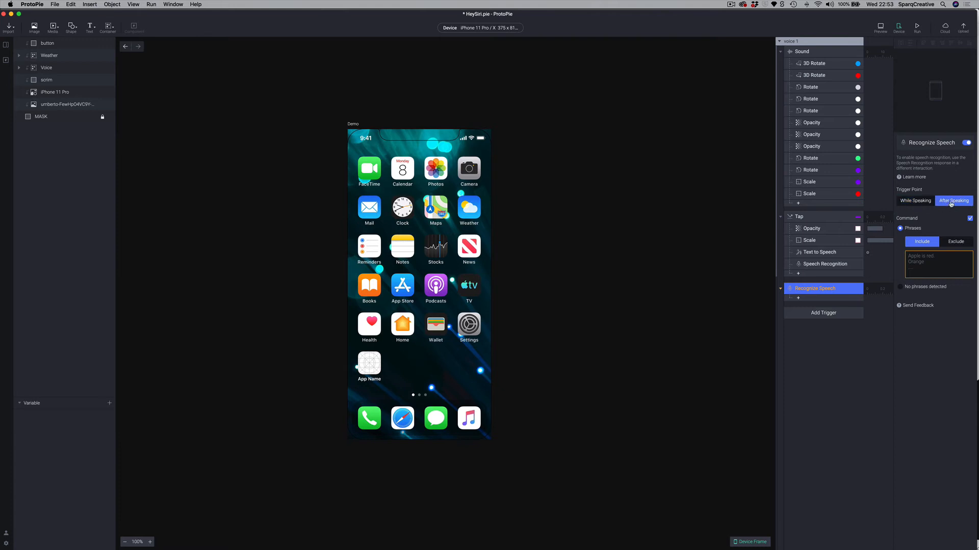
{"action": "left_click", "coordinate": [916, 202]}
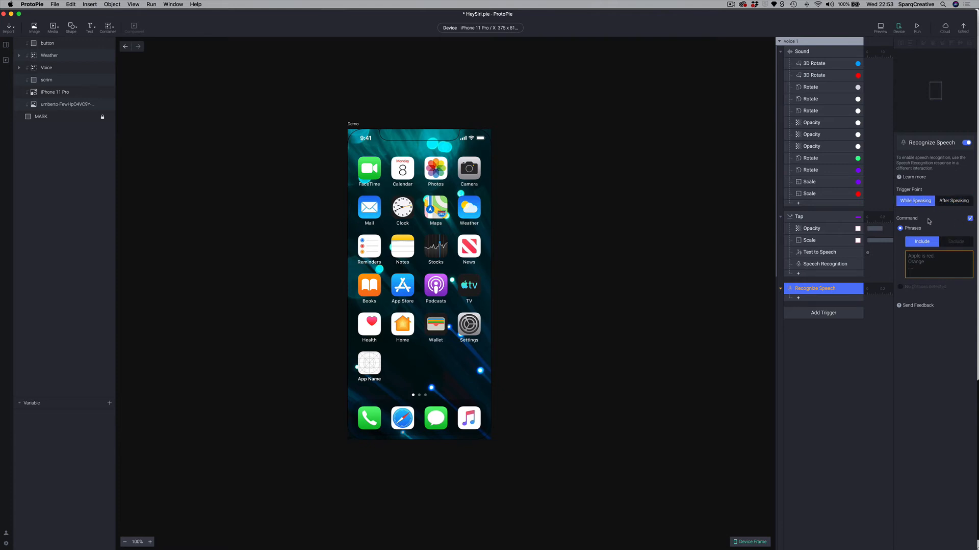
{"action": "left_click", "coordinate": [969, 218]}
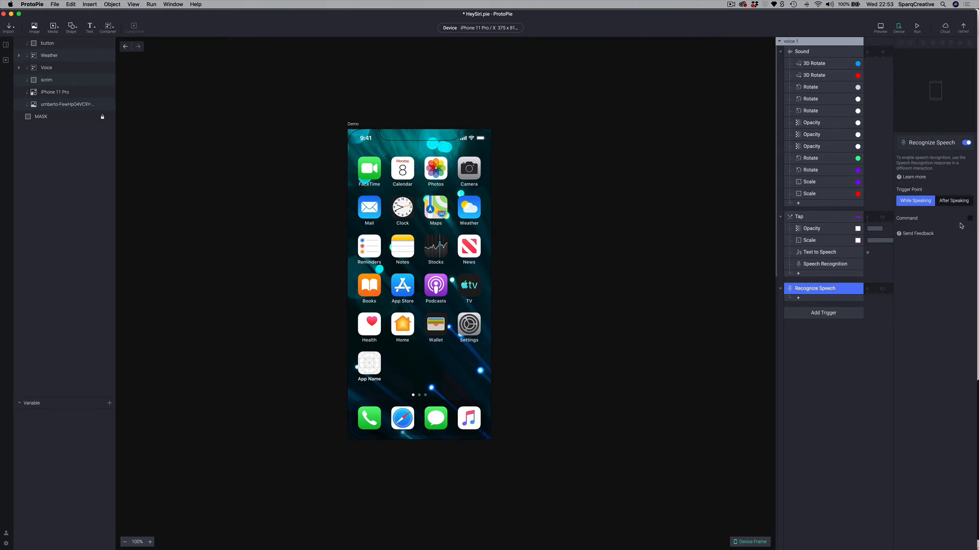
{"action": "left_click", "coordinate": [969, 219]}
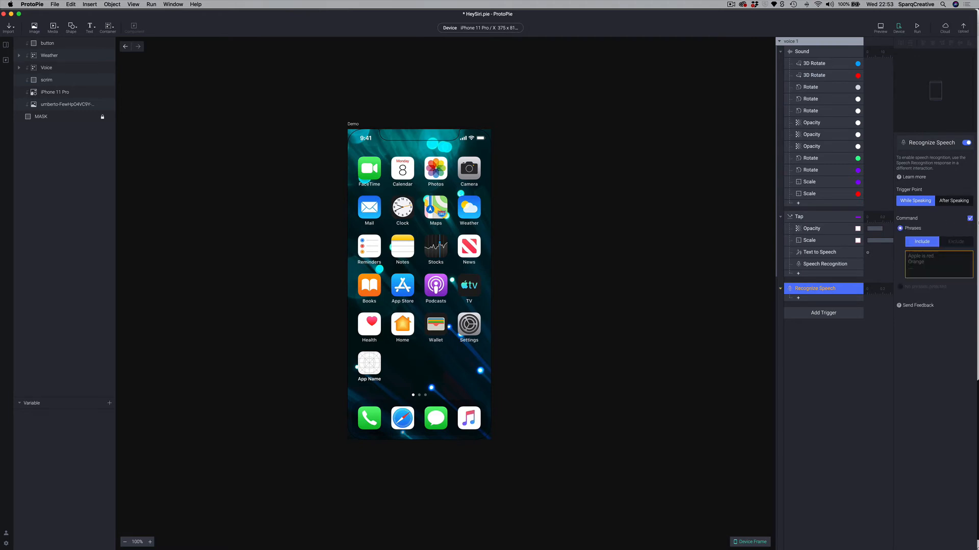
{"action": "left_click", "coordinate": [970, 219]}
{"action": "left_click", "coordinate": [970, 220]}
{"action": "left_click", "coordinate": [731, 4]}
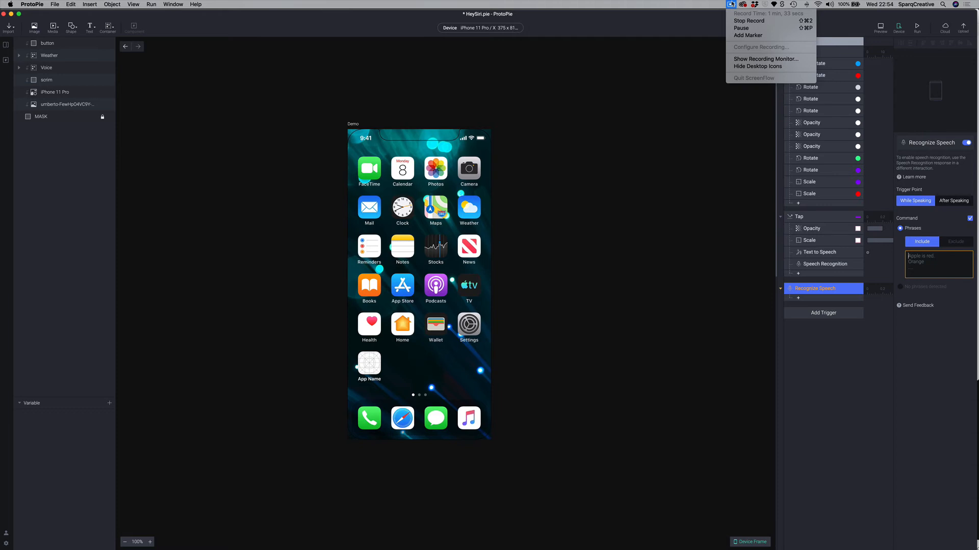
{"action": "left_click", "coordinate": [849, 358]}
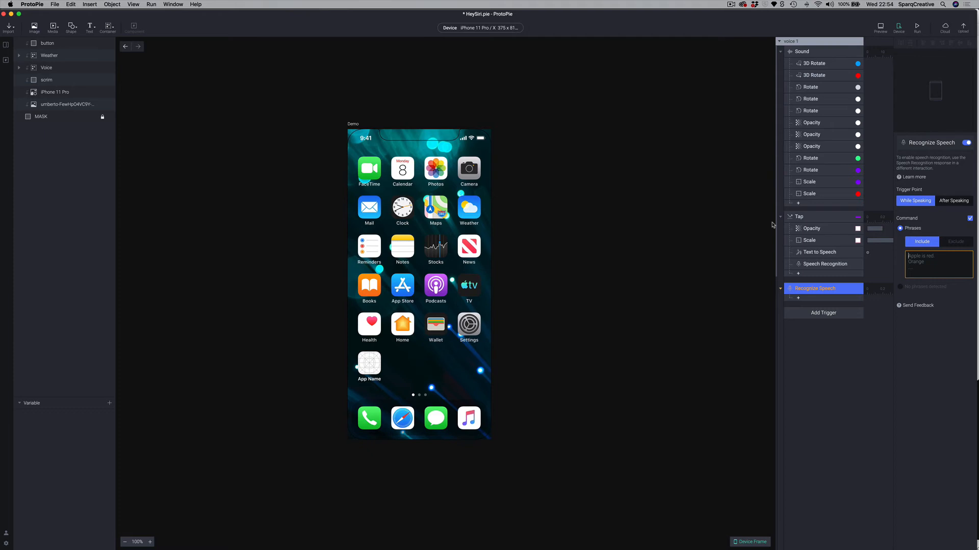
{"action": "left_click", "coordinate": [731, 5]}
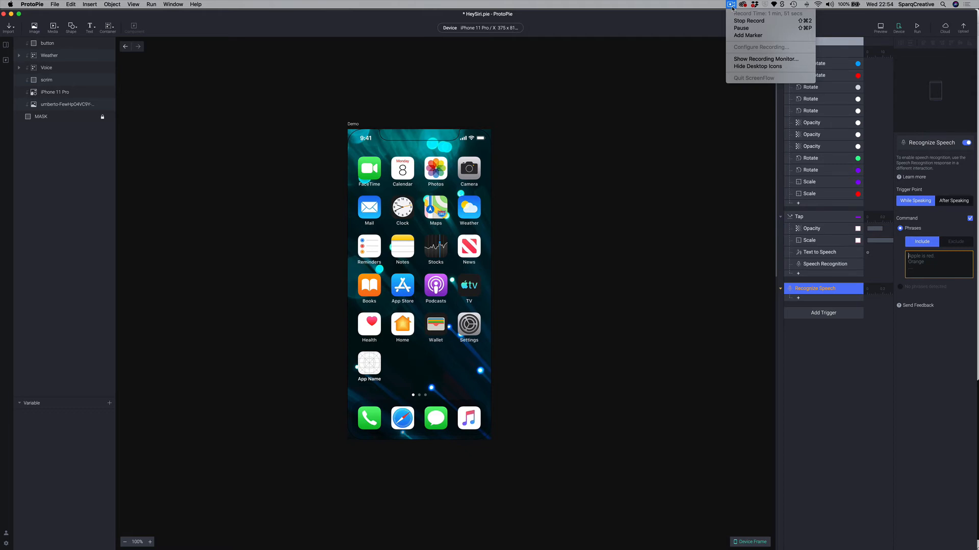
{"action": "left_click", "coordinate": [727, 95]}
{"action": "left_click", "coordinate": [731, 4]}
{"action": "left_click", "coordinate": [731, 4]}
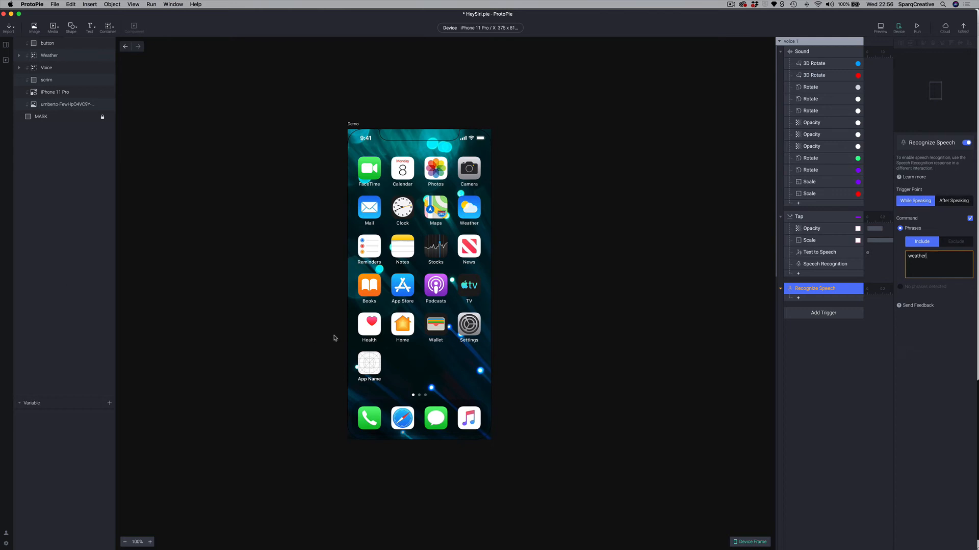
{"action": "key", "text": "super+Tab"}
{"action": "key", "text": "super+shift+Tab"}
{"action": "key", "text": "super+Tab"}
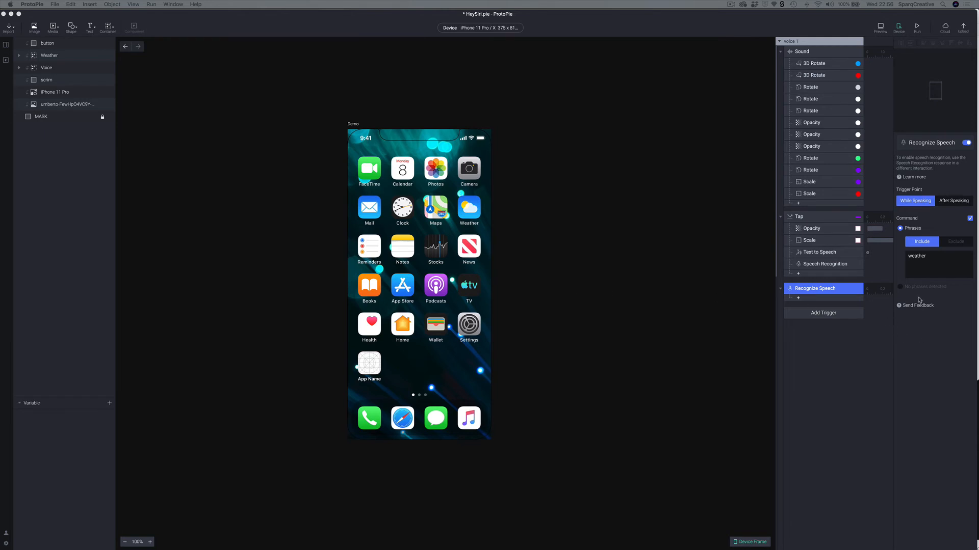
{"action": "left_click", "coordinate": [914, 358]}
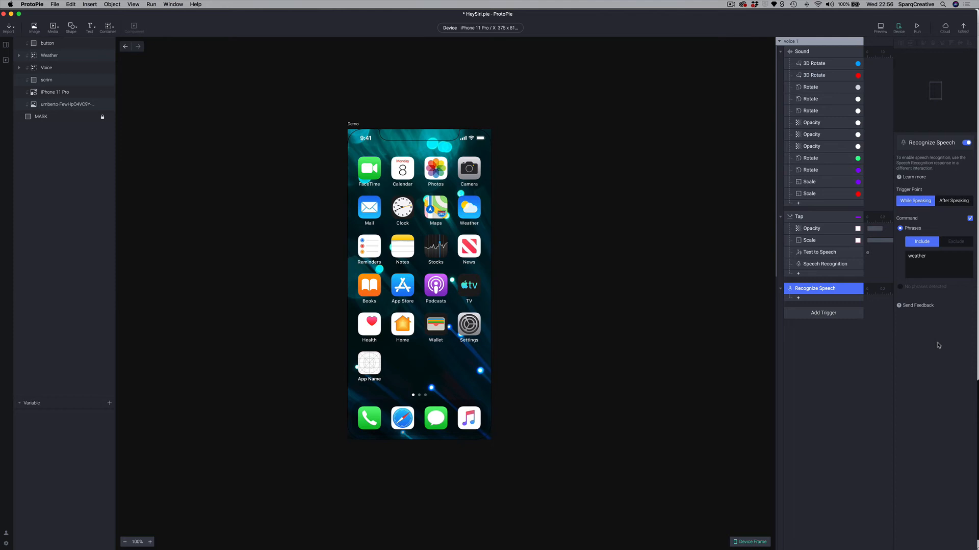
Add an Opacity response to the Recognize Speech trigger, targeting the Weather group with an opacity of 100
{"action": "left_click", "coordinate": [797, 298]}
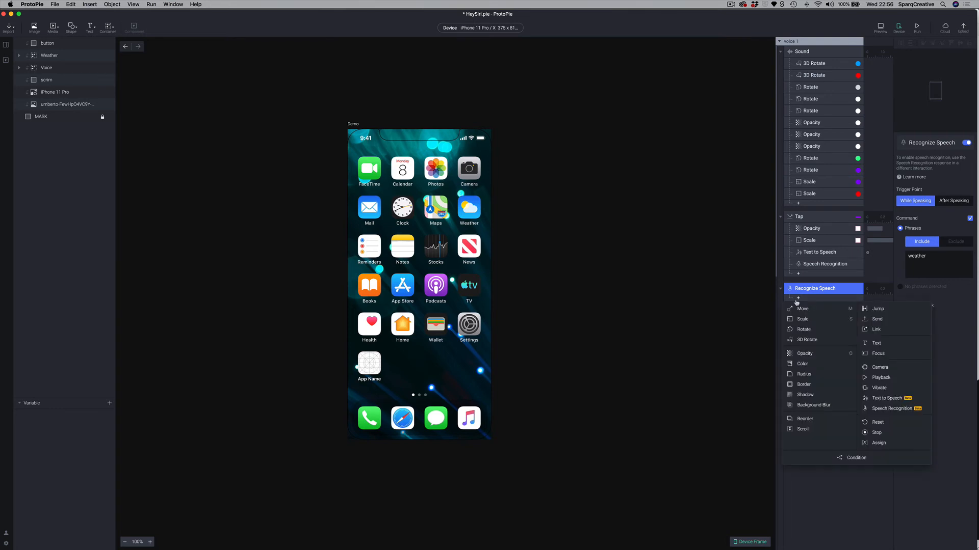
{"action": "left_click", "coordinate": [800, 353]}
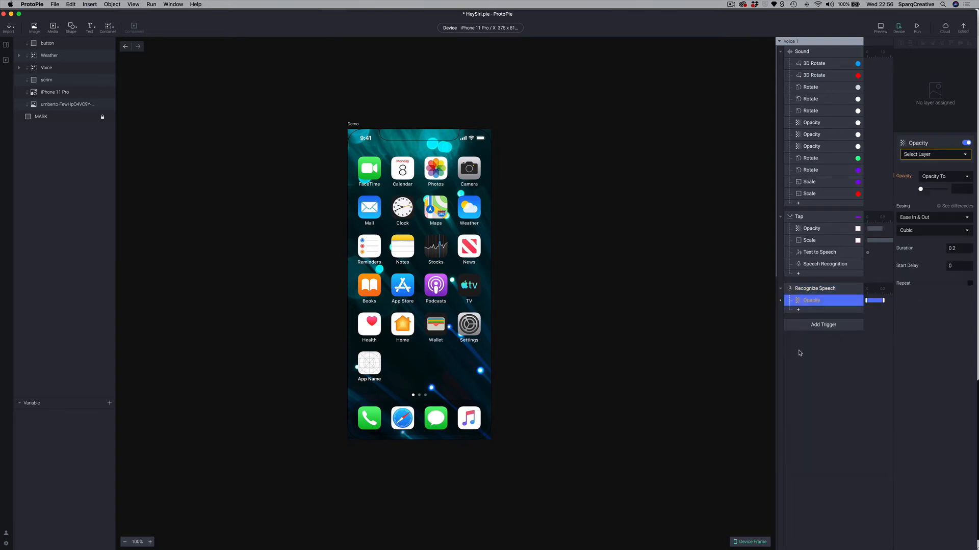
{"action": "left_click", "coordinate": [924, 158]}
{"action": "type", "text": "weath"}
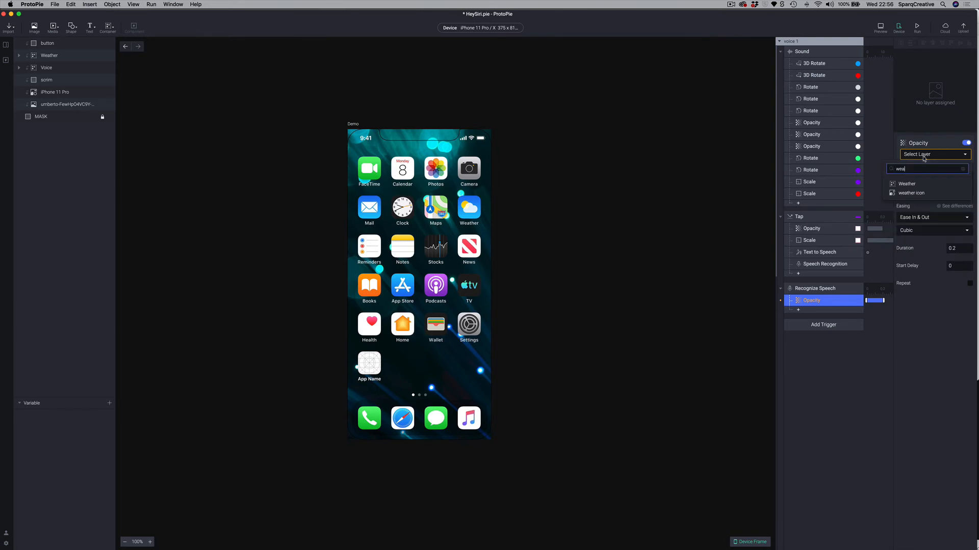
{"action": "left_click", "coordinate": [913, 184]}
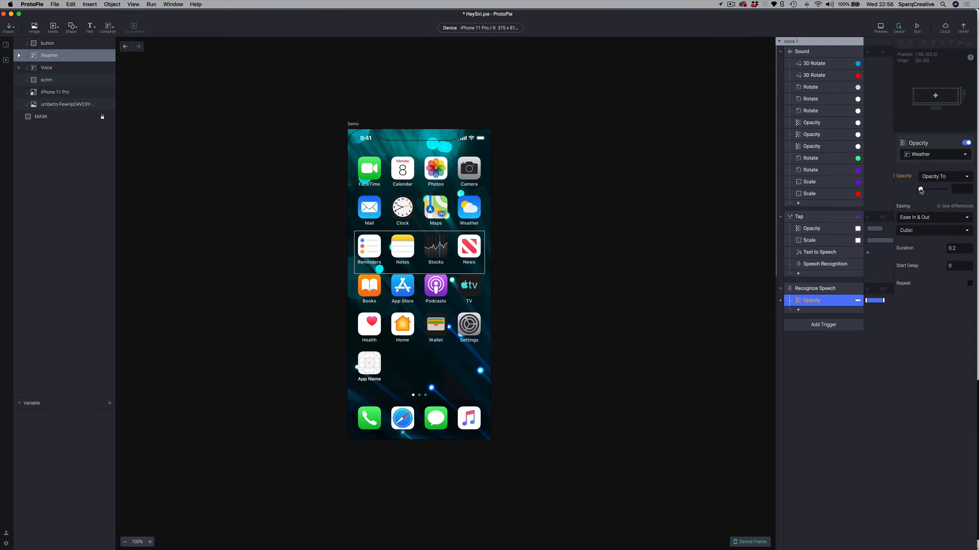
{"action": "left_click_drag", "start_coordinate": [921, 188], "coordinate": [946, 189]}
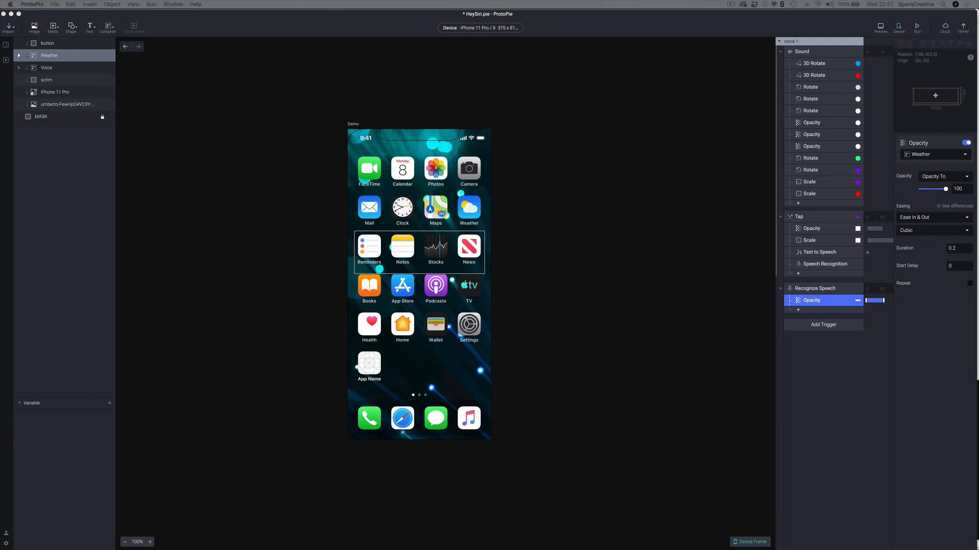
{"action": "left_click", "coordinate": [939, 290]}
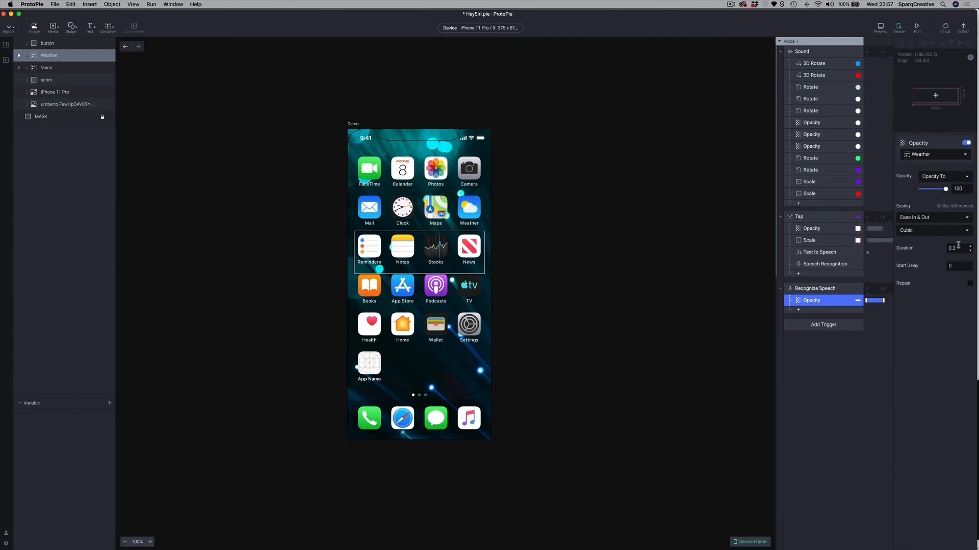
Add a Move response for Weather to the Recognize Speech trigger, moving to Y 120 with a duration of 0.3
{"action": "left_click", "coordinate": [797, 312]}
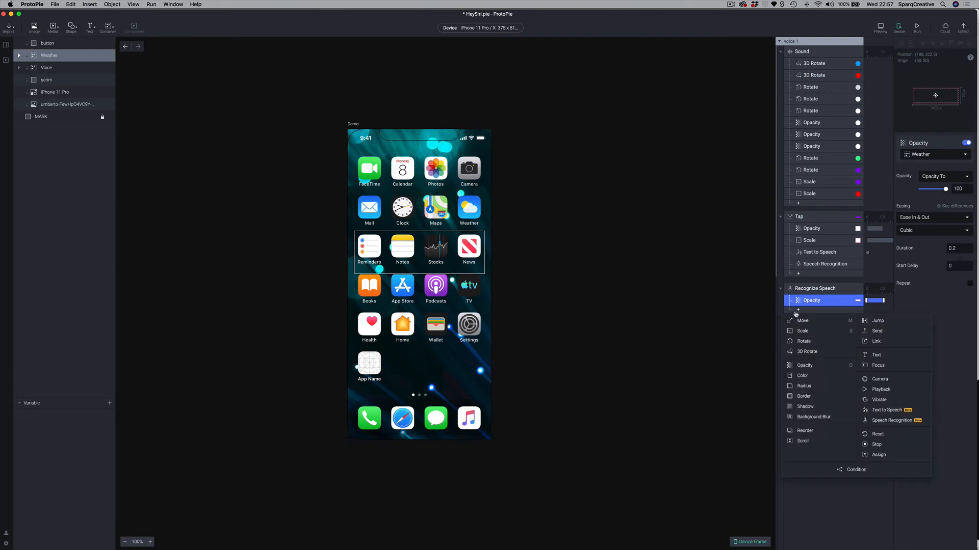
{"action": "left_click", "coordinate": [796, 320]}
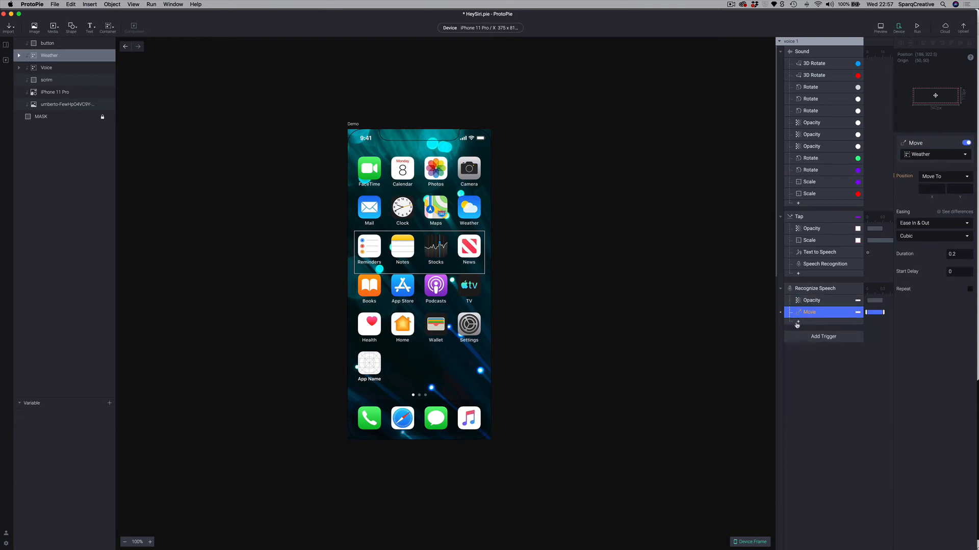
{"action": "left_click", "coordinate": [953, 189]}
{"action": "key", "text": "Return"}
{"action": "left_click", "coordinate": [960, 255]}
{"action": "key", "text": "Return"}
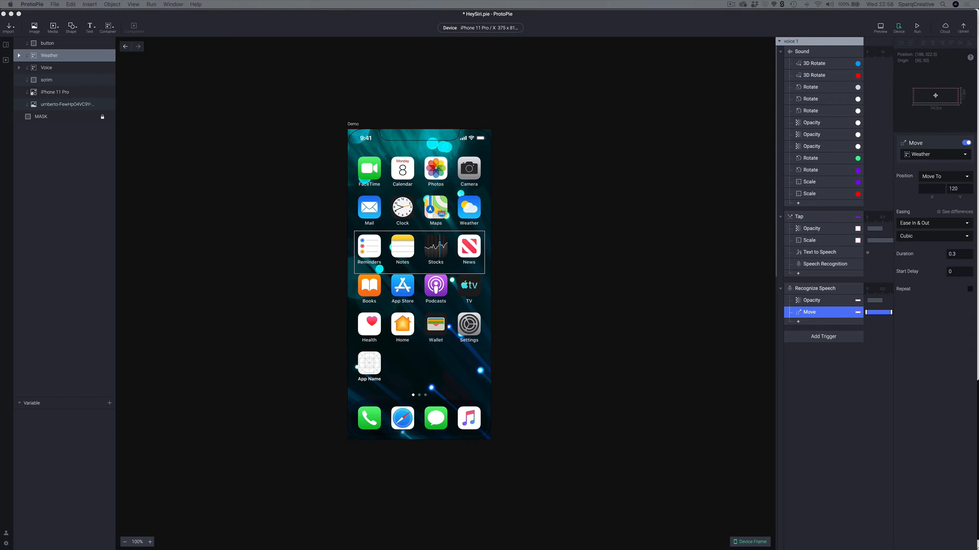
{"action": "left_click", "coordinate": [926, 391]}
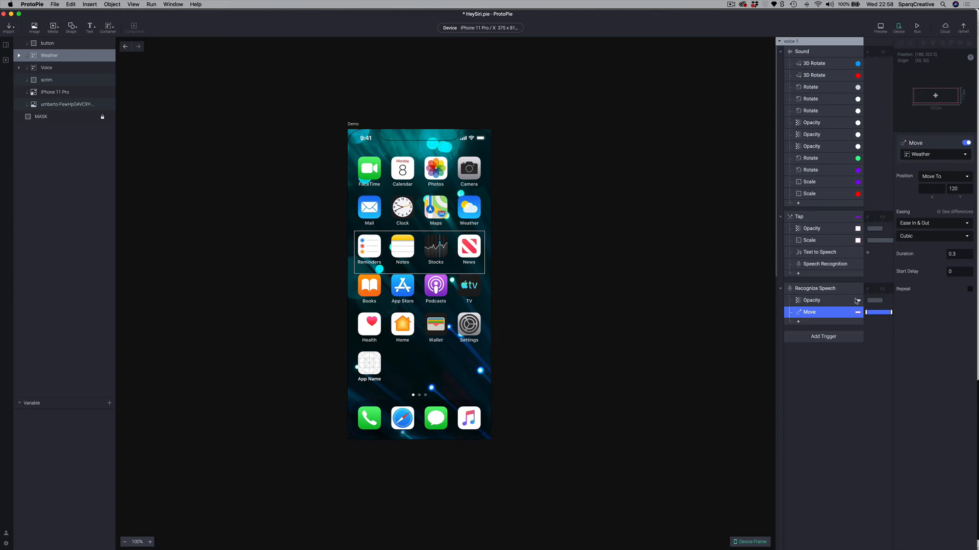
Add an Opacity response to the Recognize Speech trigger, targeting the scrim layer with an opacity of 100
{"action": "left_click", "coordinate": [798, 322]}
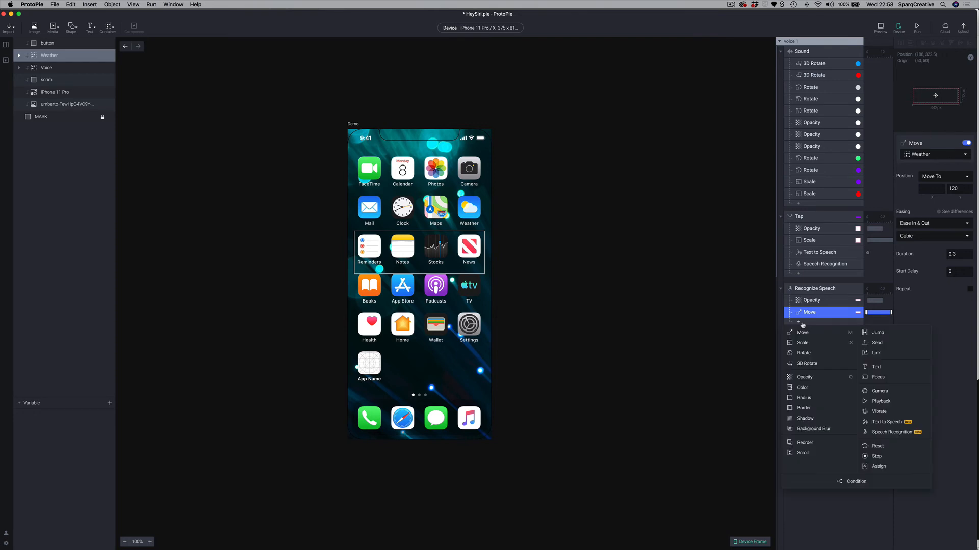
{"action": "left_click", "coordinate": [805, 378]}
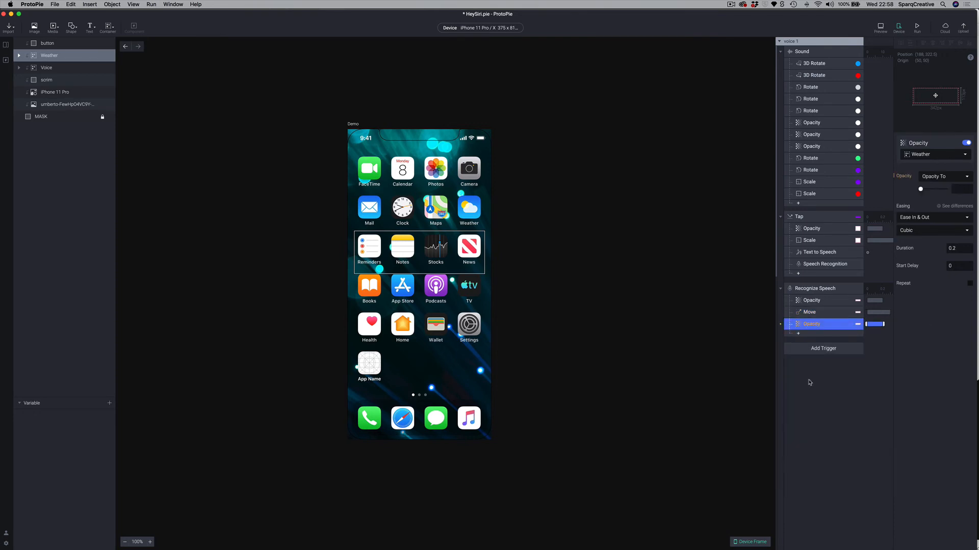
{"action": "left_click", "coordinate": [916, 155]}
{"action": "type", "text": "scri"}
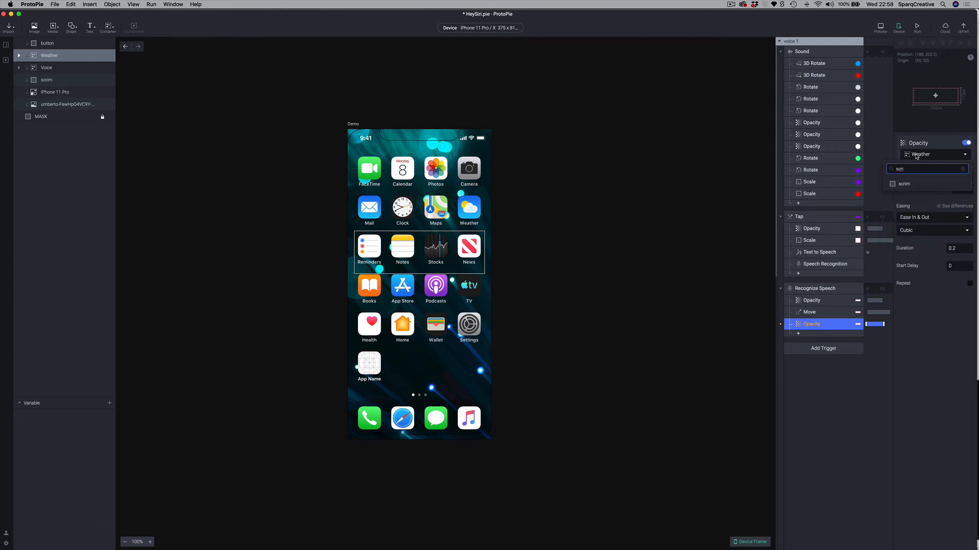
{"action": "left_click", "coordinate": [892, 183]}
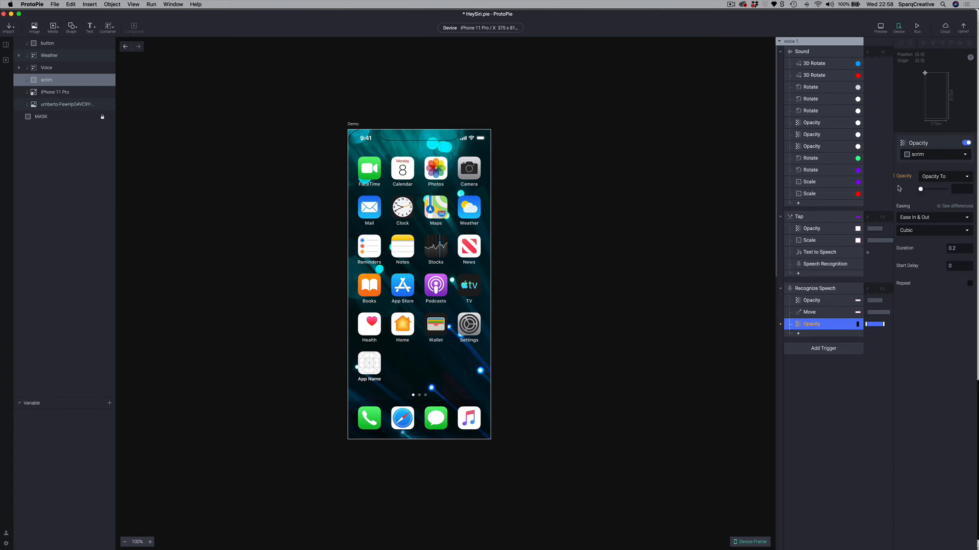
{"action": "left_click_drag", "start_coordinate": [920, 189], "coordinate": [945, 189]}
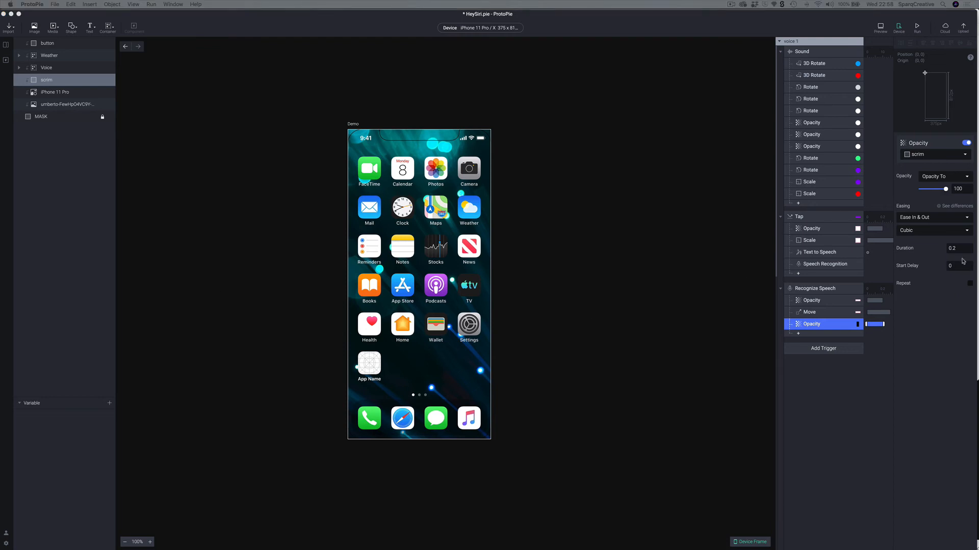
{"action": "left_click", "coordinate": [961, 304]}
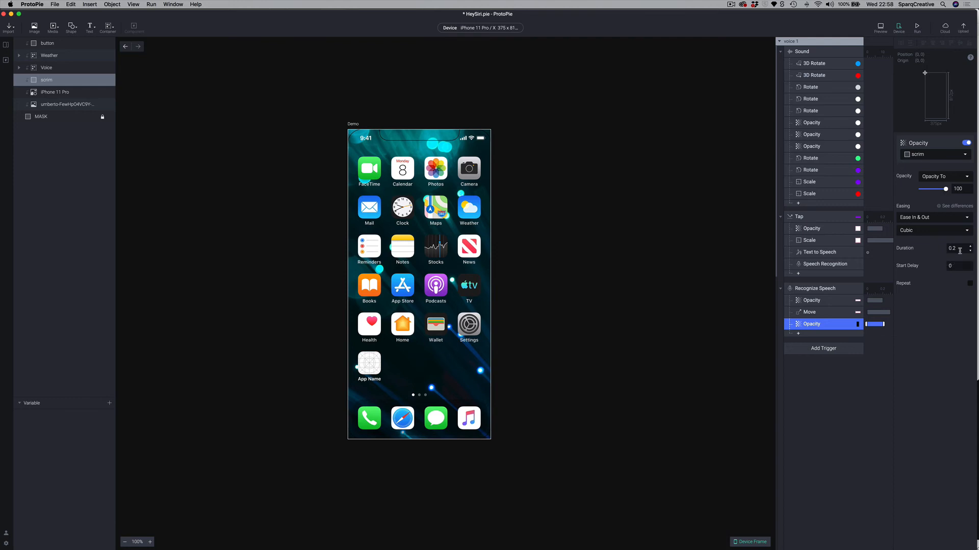
{"action": "left_click", "coordinate": [731, 5]}
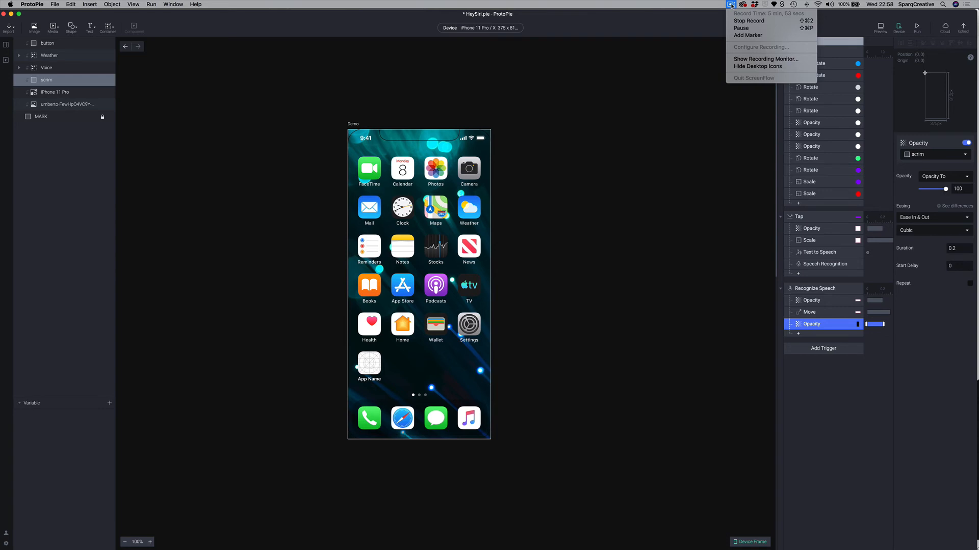
{"action": "left_click", "coordinate": [731, 5]}
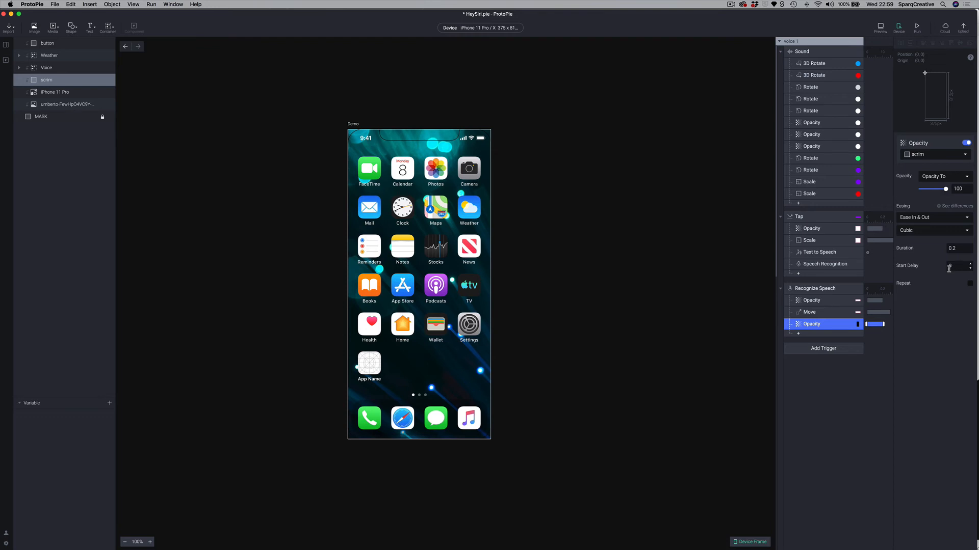
Add a Scale response for scrim to the Recognize Speech trigger, scaling by factor to 50% in both directions
{"action": "left_click", "coordinate": [800, 335]}
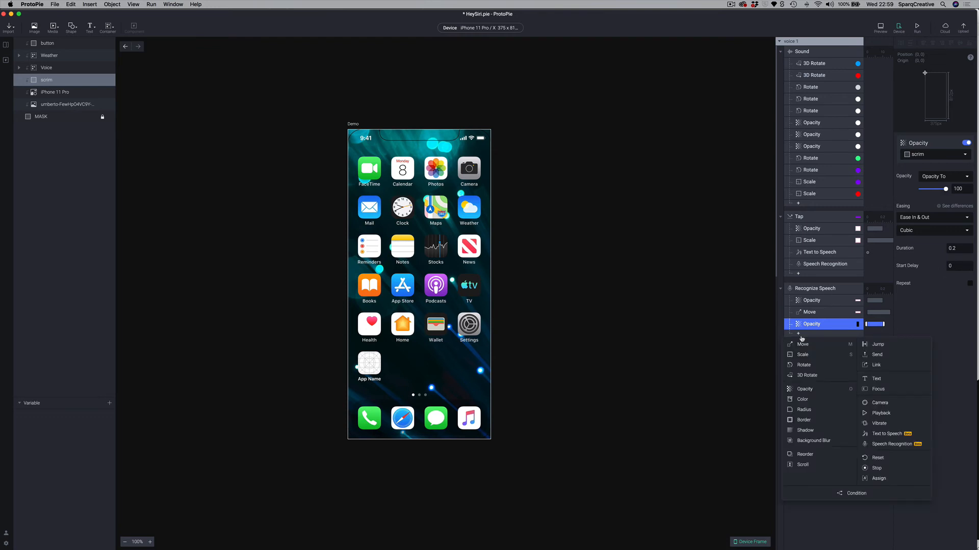
{"action": "left_click", "coordinate": [803, 355]}
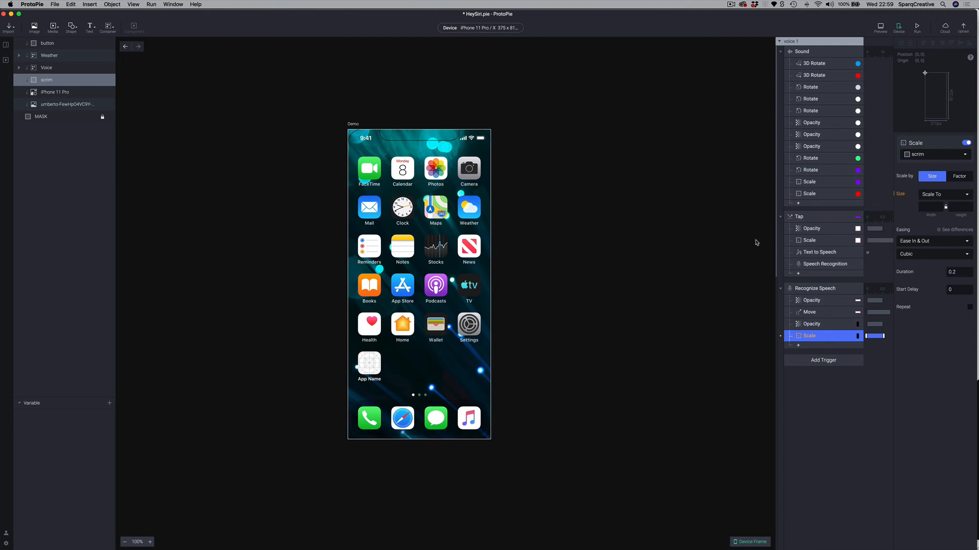
{"action": "scroll", "coordinate": [756, 243], "scroll_direction": "right", "scroll_amount": 1}
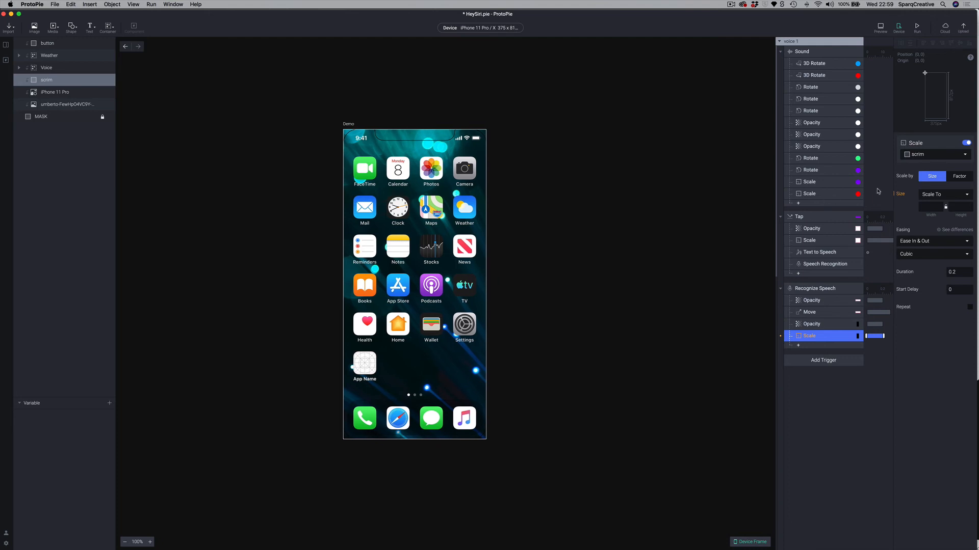
{"action": "left_click", "coordinate": [961, 180]}
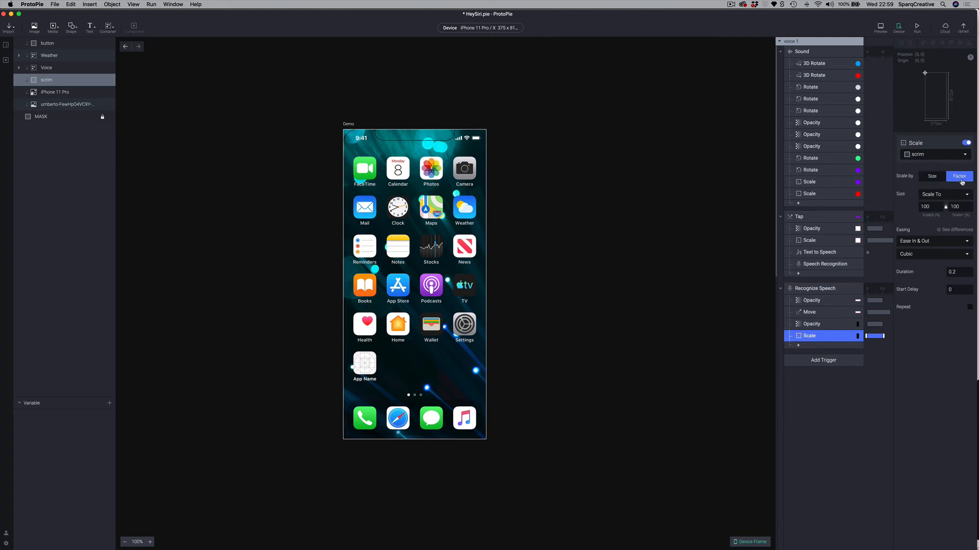
{"action": "left_click", "coordinate": [931, 207]}
{"action": "left_click_drag", "start_coordinate": [930, 206], "coordinate": [904, 207]}
{"action": "type", "text": "50"}
{"action": "key", "text": "Return"}
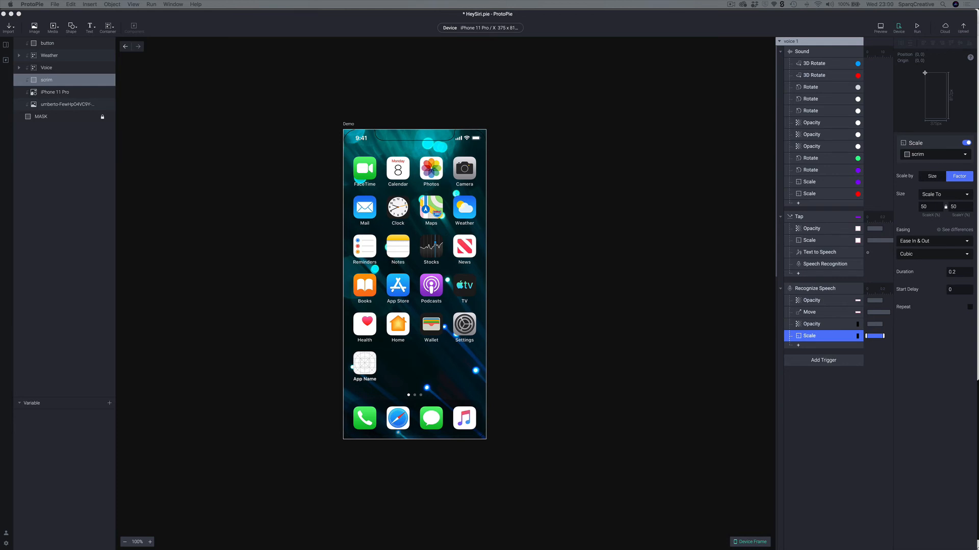
{"action": "left_click", "coordinate": [929, 323]}
{"action": "left_click", "coordinate": [928, 336]}
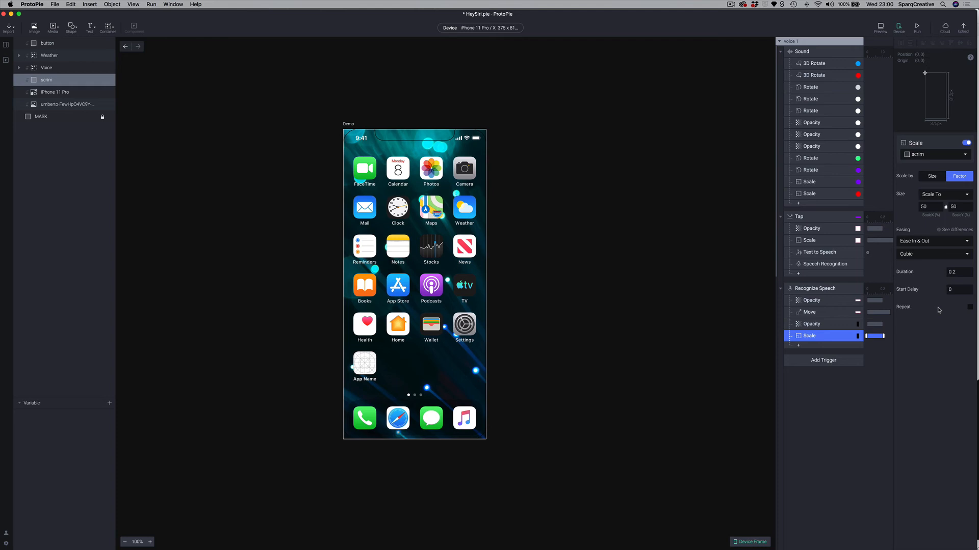
Add a Tap trigger on the scrim layer with an Opacity response that takes scrim to 0
{"action": "left_click", "coordinate": [822, 359]}
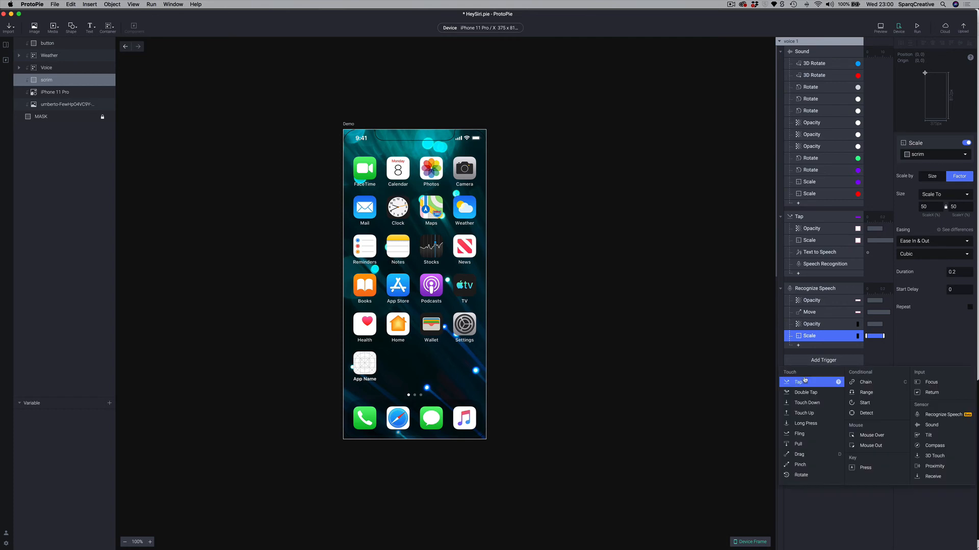
{"action": "left_click", "coordinate": [805, 382]}
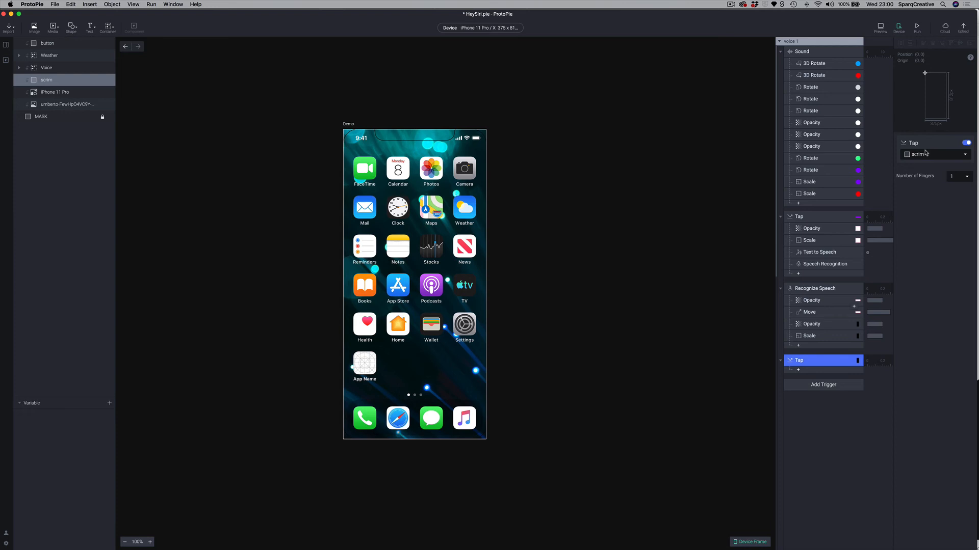
{"action": "left_click", "coordinate": [799, 370]}
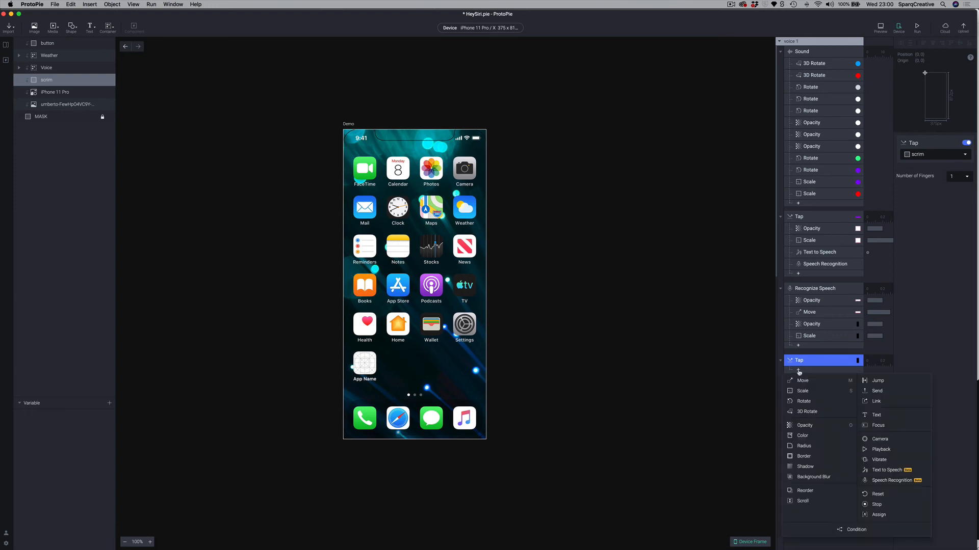
{"action": "left_click", "coordinate": [811, 428]}
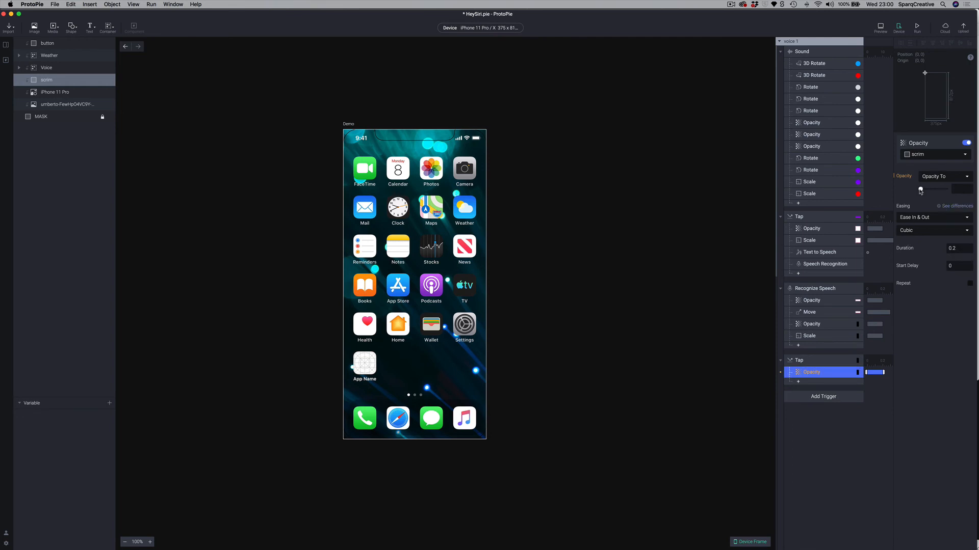
Add a second Opacity response to the scrim's Tap trigger, targeting the Voice group with an opacity of 0
{"action": "left_click", "coordinate": [803, 384]}
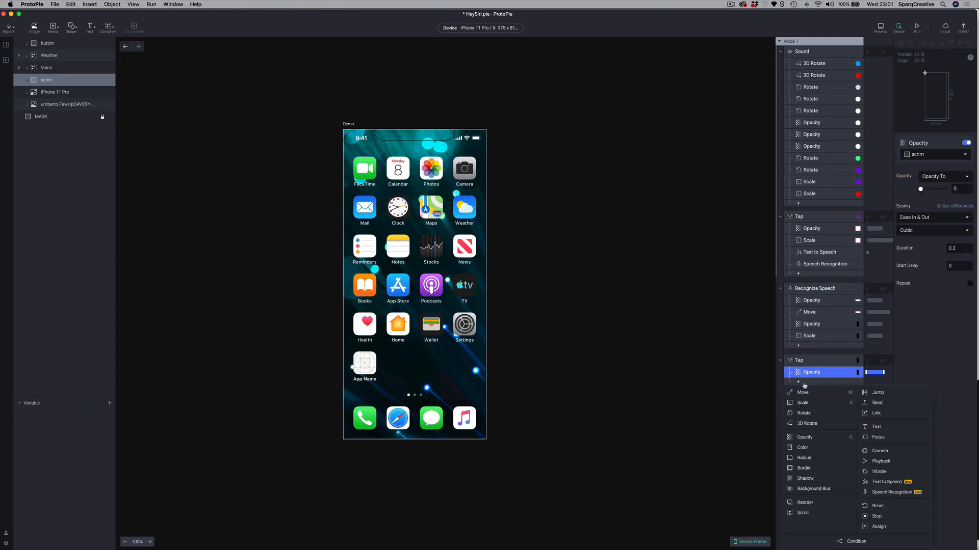
{"action": "left_click", "coordinate": [804, 438]}
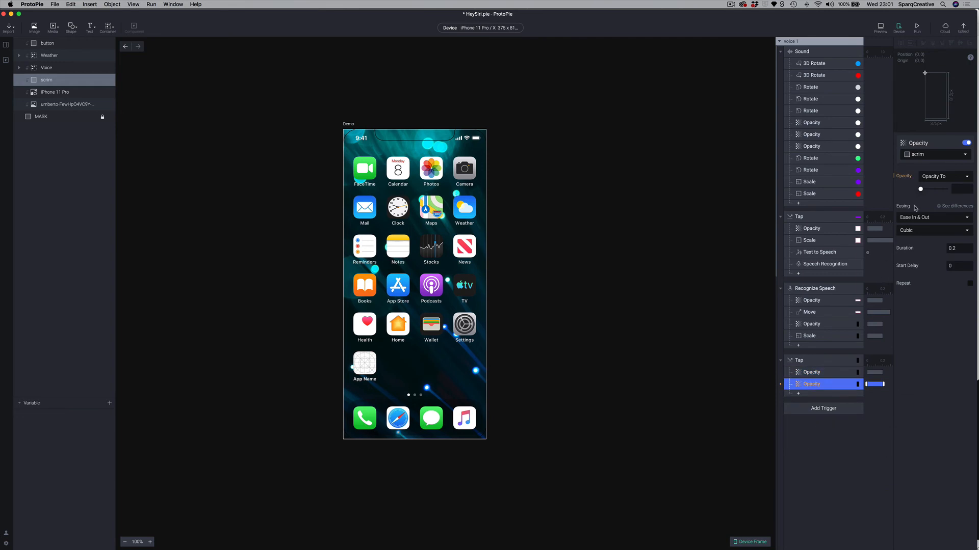
{"action": "left_click", "coordinate": [921, 156]}
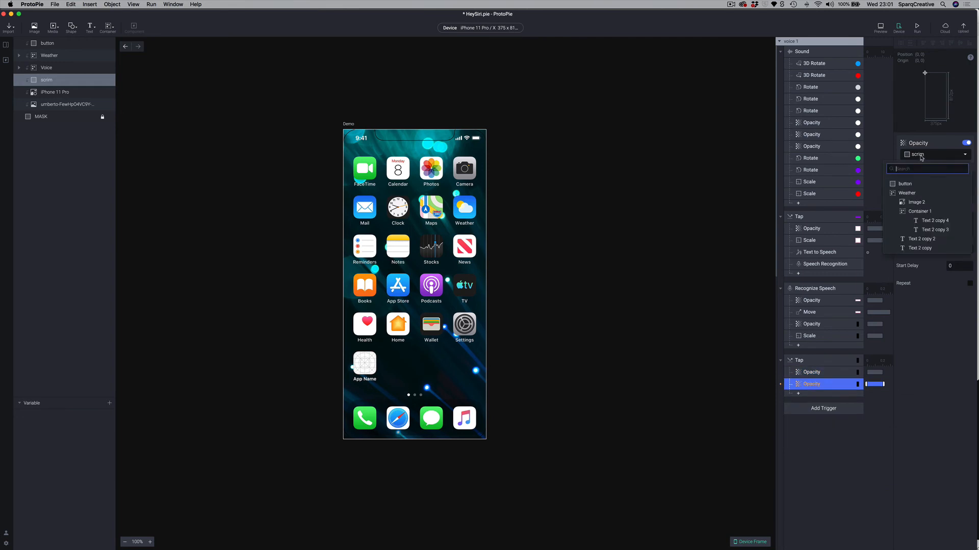
{"action": "type", "text": "si"}
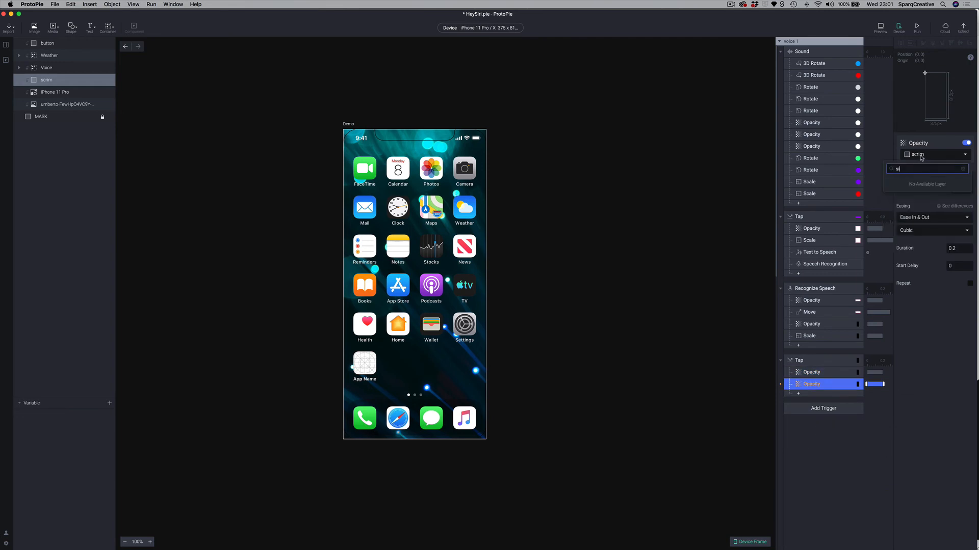
{"action": "key", "text": "BackSpace"}
{"action": "key", "text": "BackSpace"}
{"action": "type", "text": "voi"}
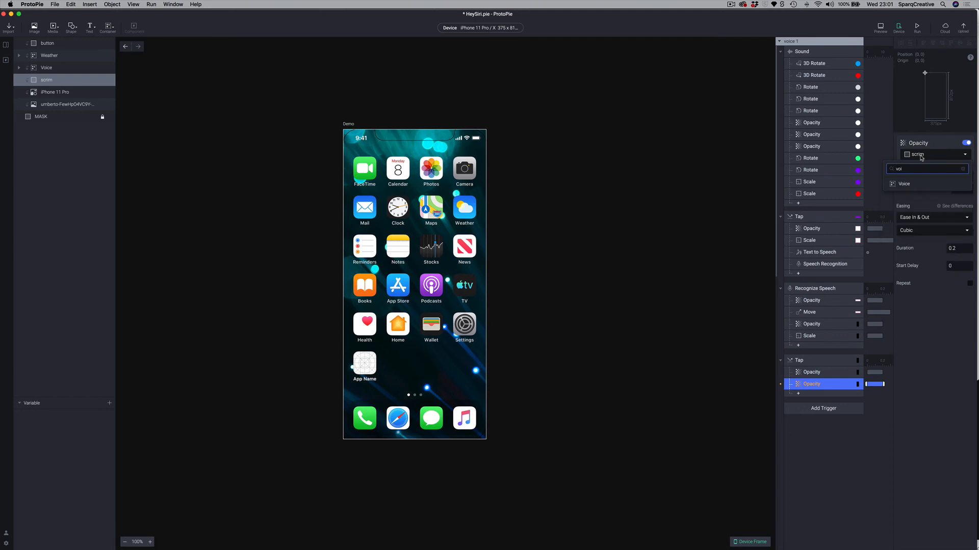
{"action": "left_click", "coordinate": [905, 184]}
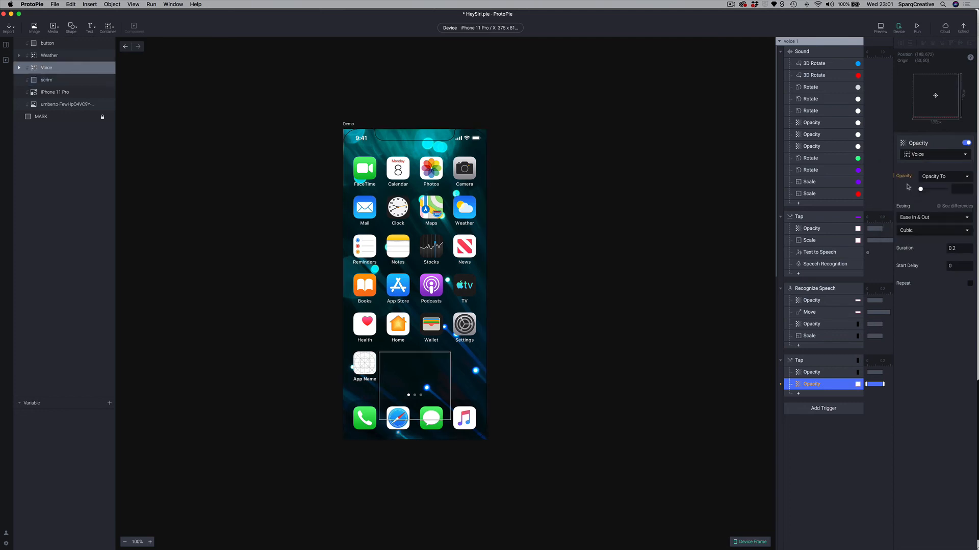
{"action": "mouse_move", "coordinate": [920, 189]}
{"action": "left_mouse_down"}
{"action": "mouse_move", "coordinate": [929, 189]}
{"action": "mouse_move", "coordinate": [911, 188]}
{"action": "left_mouse_up"}
Add a third Opacity response to the scrim's Tap trigger, targeting the Weather group with an opacity of 0
{"action": "left_click", "coordinate": [799, 393]}
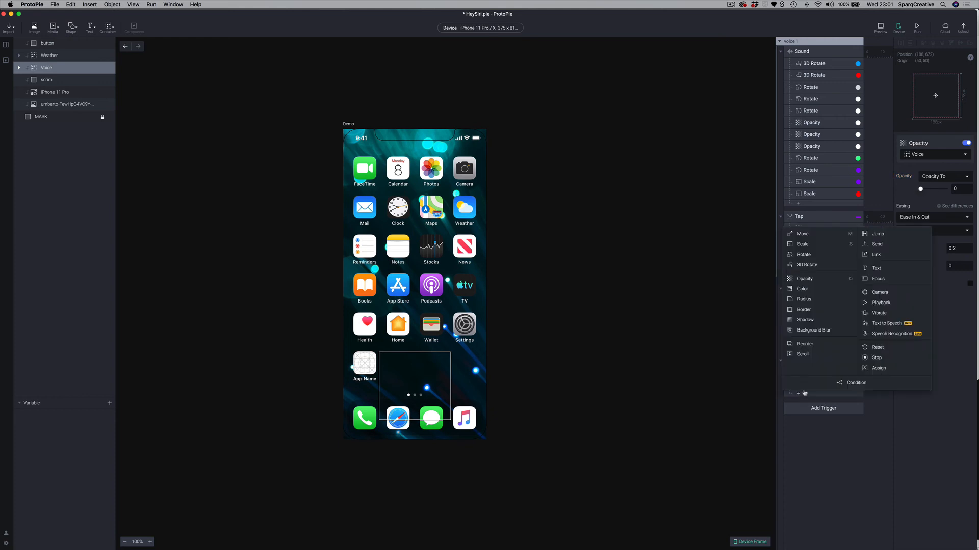
{"action": "left_click", "coordinate": [811, 279]}
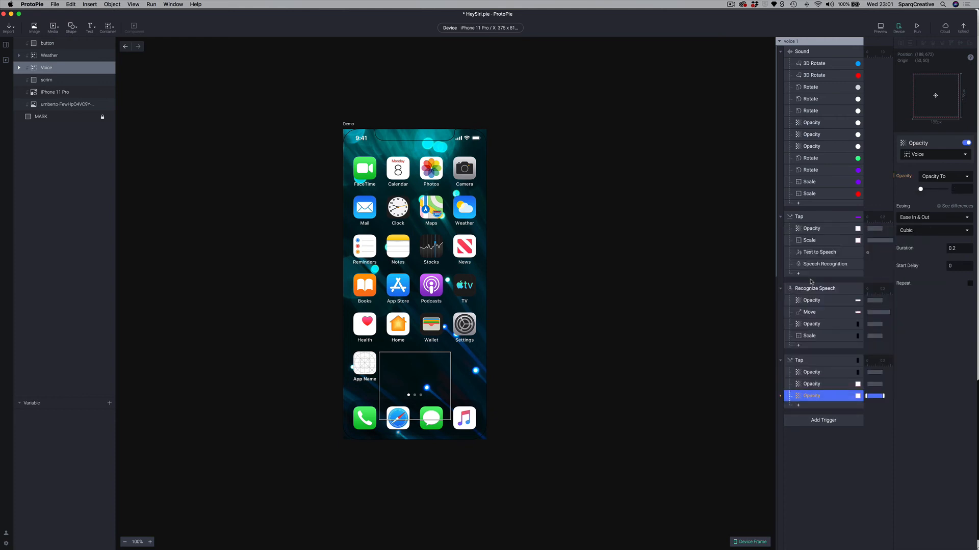
{"action": "left_click", "coordinate": [918, 155]}
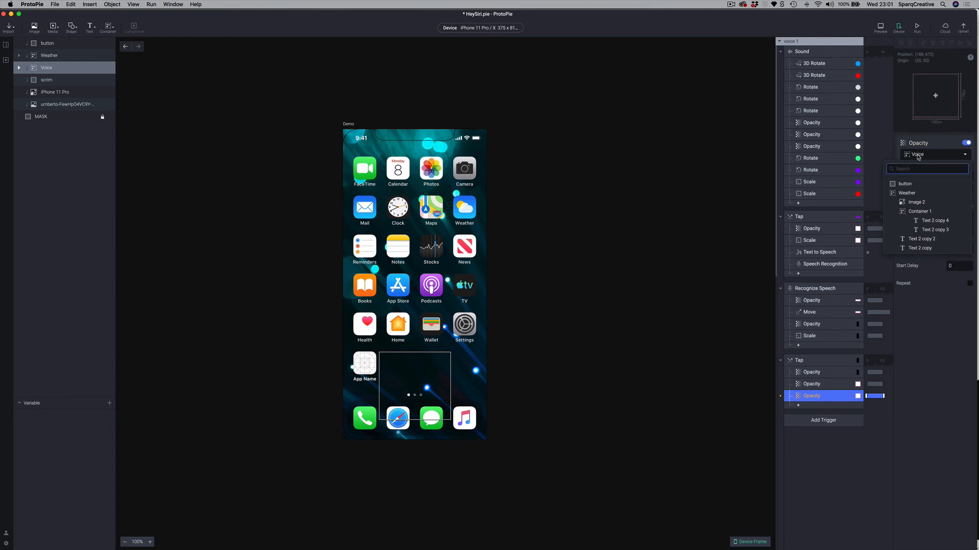
{"action": "type", "text": "wea"}
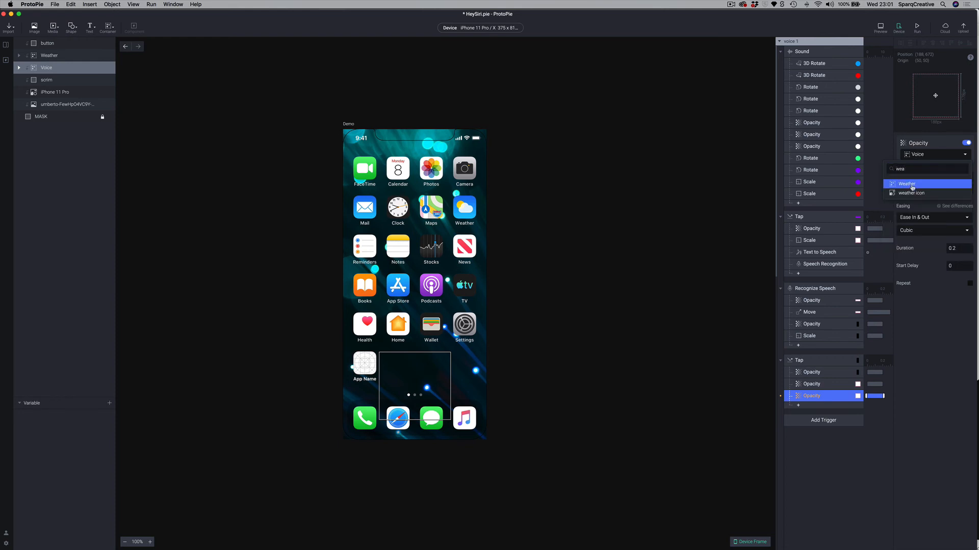
{"action": "left_click", "coordinate": [912, 184]}
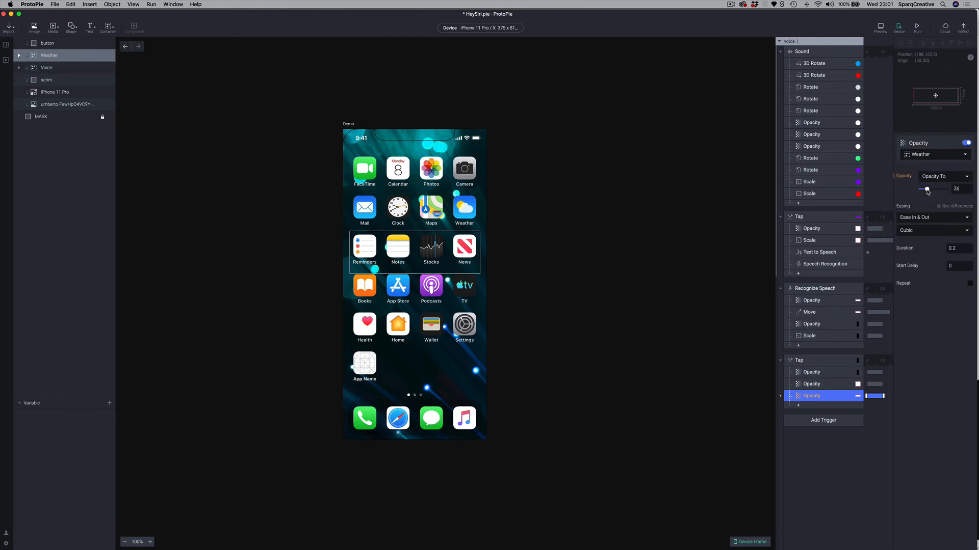
{"action": "left_click", "coordinate": [921, 190]}
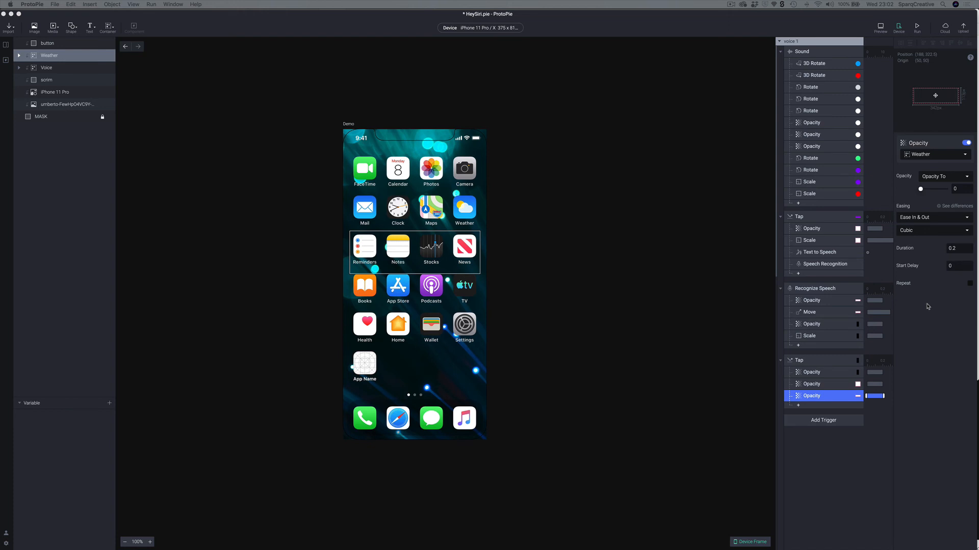
Add a Start trigger to the Demo scene's interactions
{"action": "left_click", "coordinate": [805, 423]}
{"action": "left_click", "coordinate": [806, 423]}
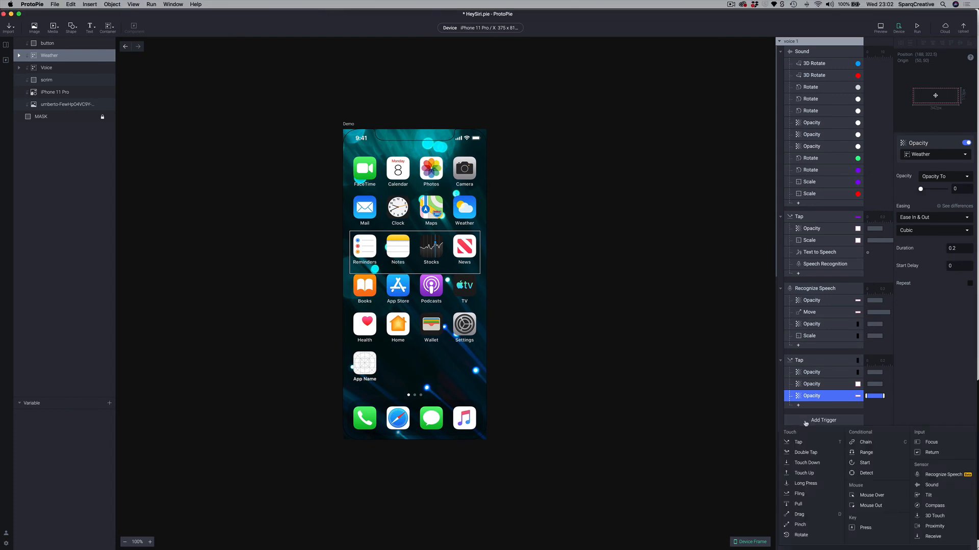
{"action": "left_click", "coordinate": [875, 463]}
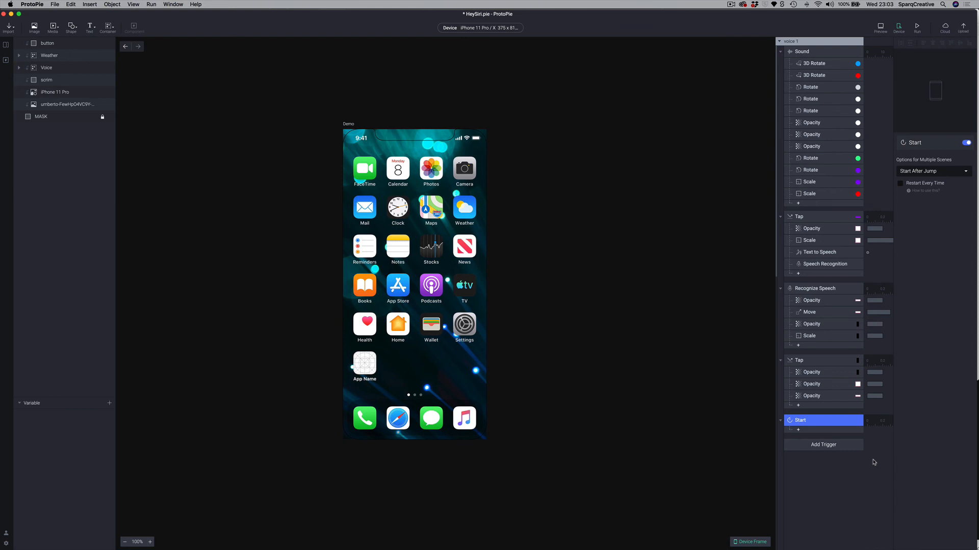
{"action": "left_click", "coordinate": [800, 429]}
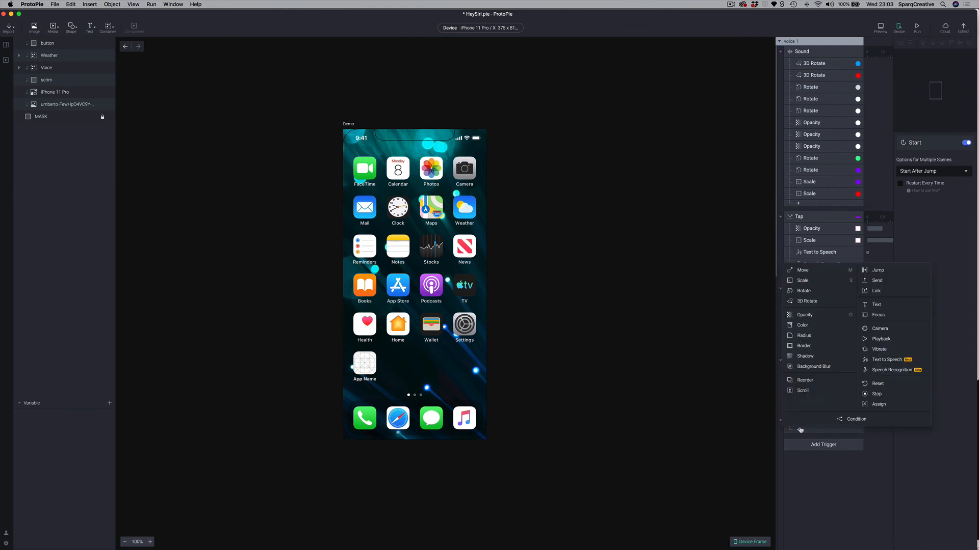
{"action": "left_click", "coordinate": [808, 291]}
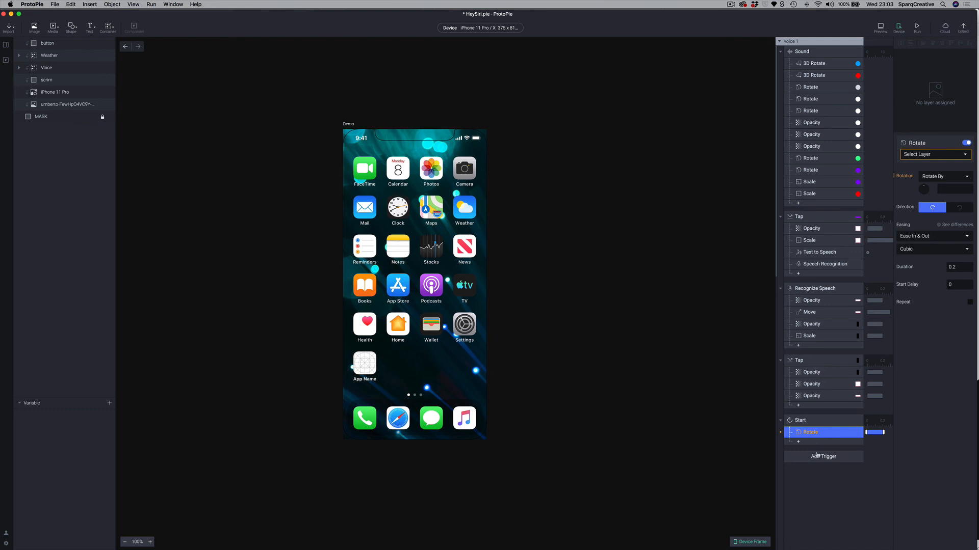
{"action": "left_click", "coordinate": [914, 156]}
{"action": "type", "text": "scri"}
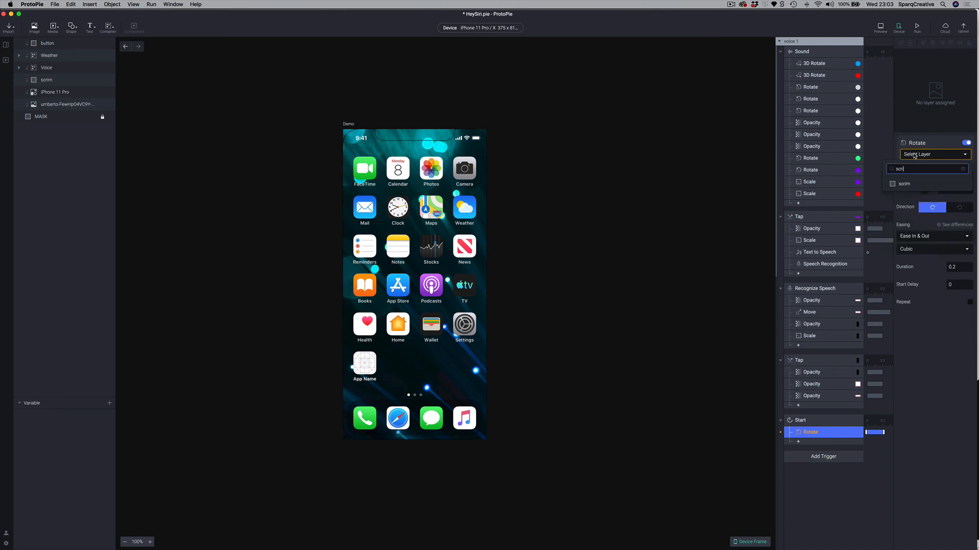
{"action": "left_click", "coordinate": [895, 187]}
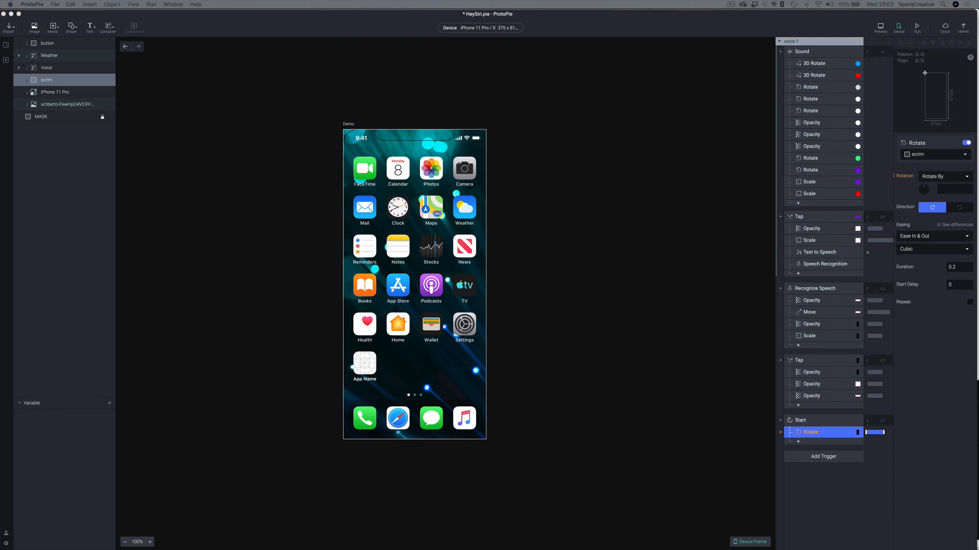
{"action": "left_click", "coordinate": [820, 435]}
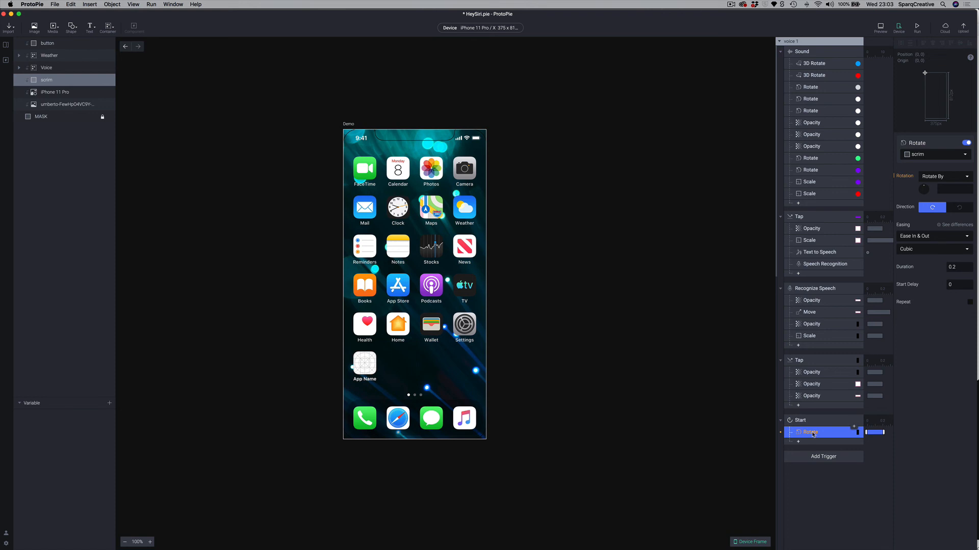
{"action": "key", "text": "Delete"}
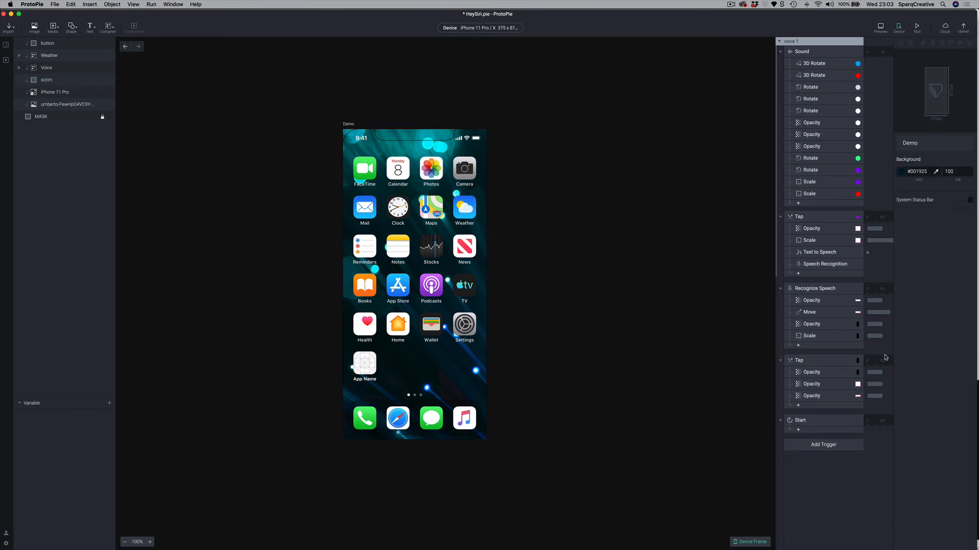
{"action": "left_click", "coordinate": [802, 420]}
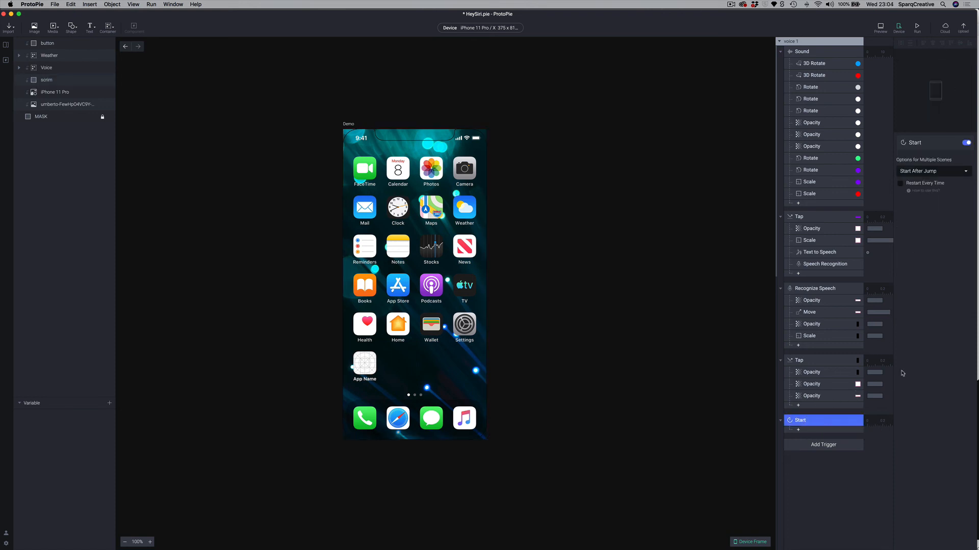
{"action": "left_click", "coordinate": [841, 477]}
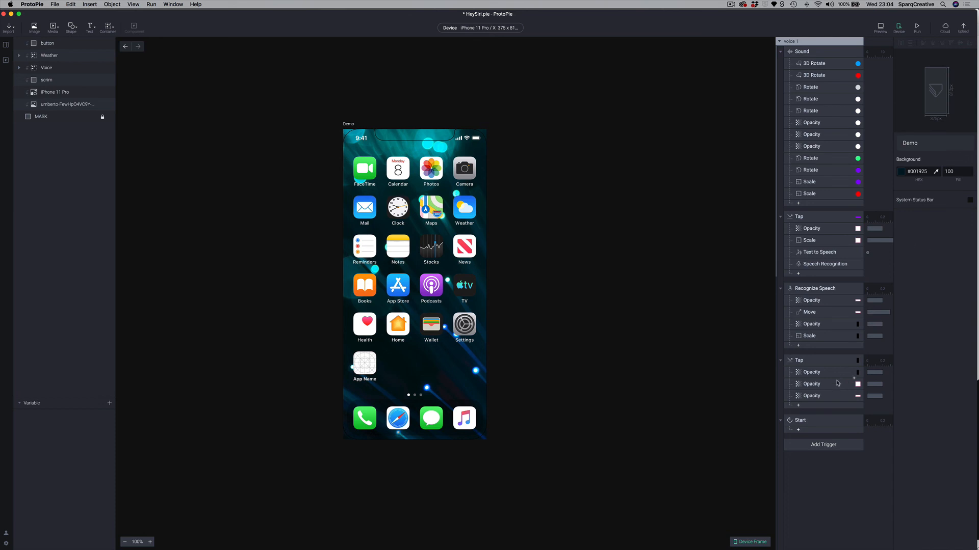
Add a Rotate response to the Start trigger that targets the Voice group and rotates it by 1 degree clockwise
{"action": "left_click", "coordinate": [798, 431]}
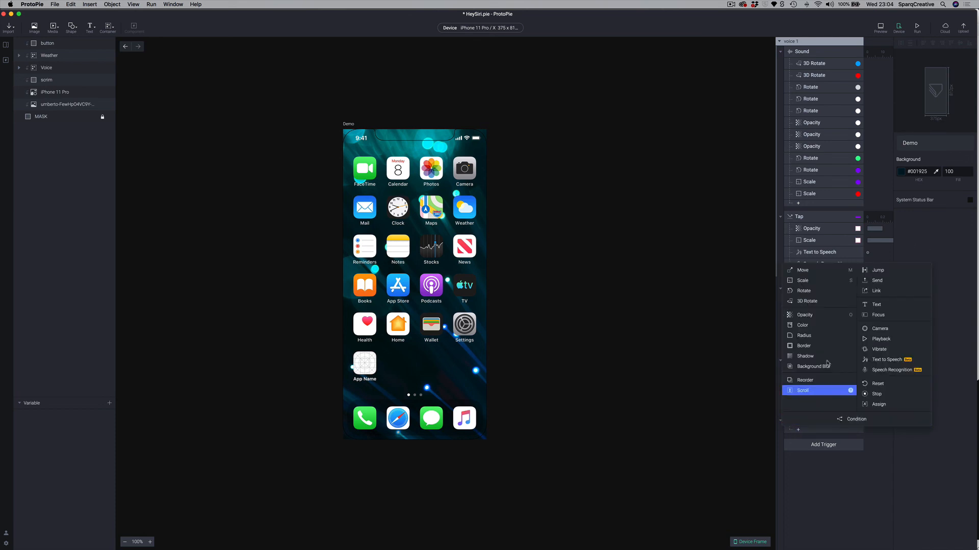
{"action": "left_click", "coordinate": [815, 292]}
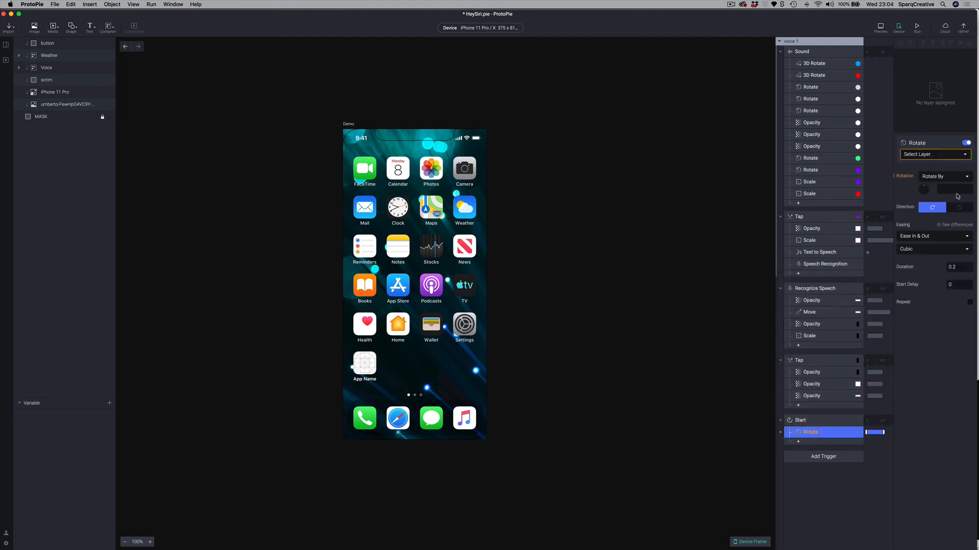
{"action": "left_click", "coordinate": [929, 156]}
{"action": "type", "text": "vo"}
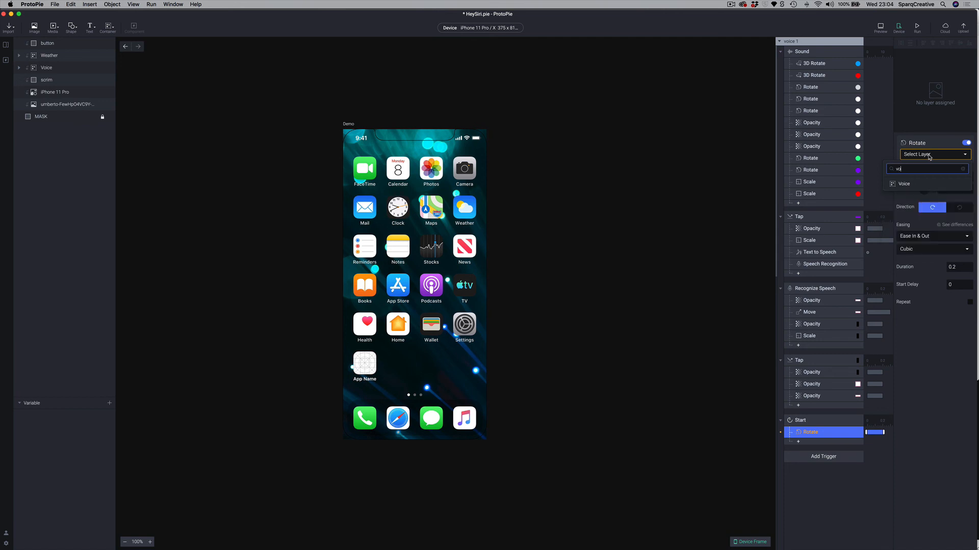
{"action": "left_click", "coordinate": [914, 185]}
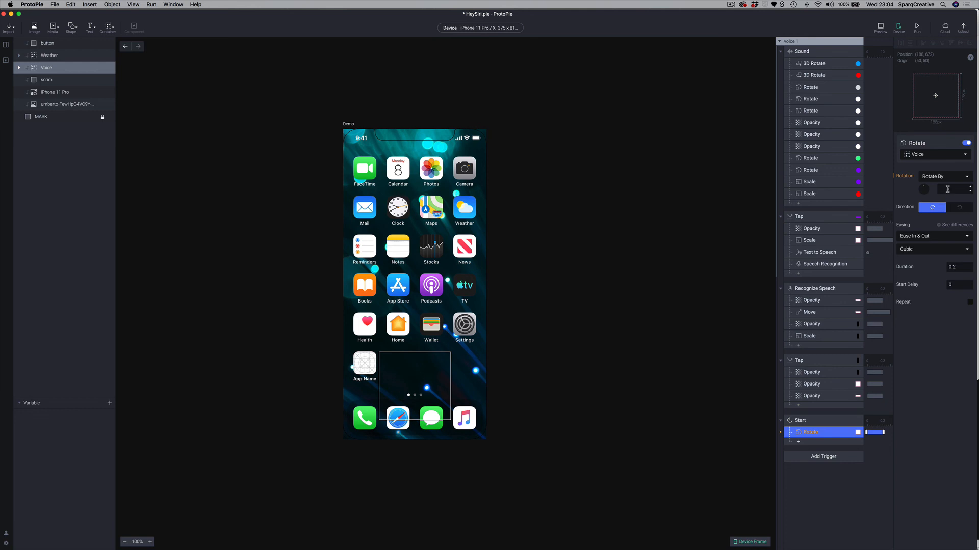
{"action": "left_click", "coordinate": [941, 189]}
{"action": "type", "text": "1"}
{"action": "key", "text": "Return"}
Set the Voice rotation's duration to 0.1 and make it repeat infinitely at a 0.1-second interval
{"action": "left_click", "coordinate": [960, 265]}
{"action": "type", "text": "1"}
{"action": "key", "text": "Return"}
{"action": "left_click", "coordinate": [969, 303]}
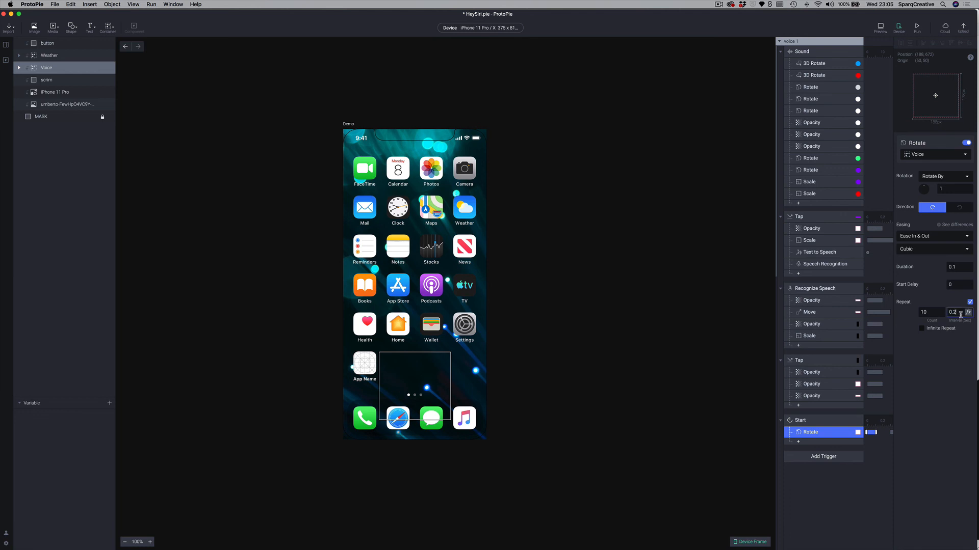
{"action": "type", "text": "1"}
{"action": "key", "text": "Return"}
{"action": "left_click", "coordinate": [921, 329]}
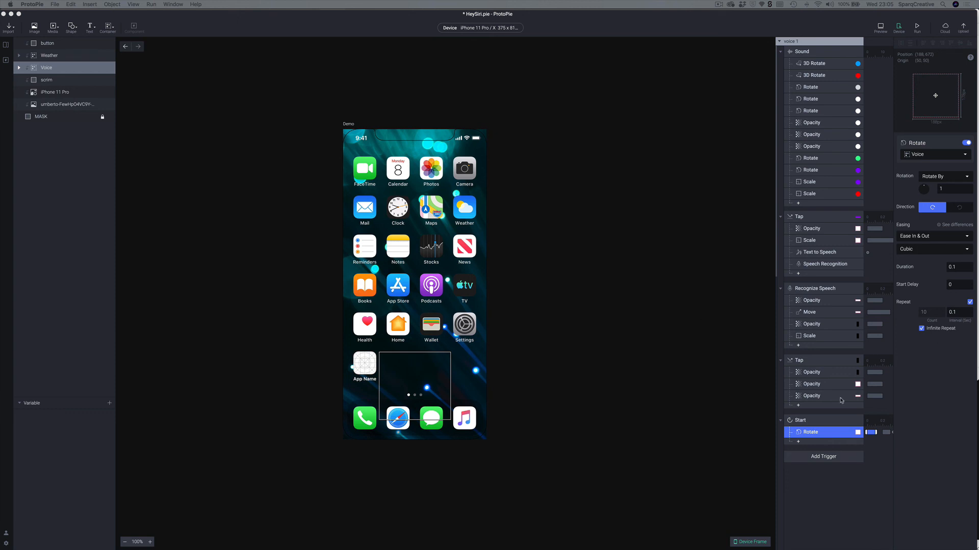
Add a Scale response for the Voice group to the Start trigger, scaling by factor to 50% in both directions
{"action": "left_click", "coordinate": [799, 442]}
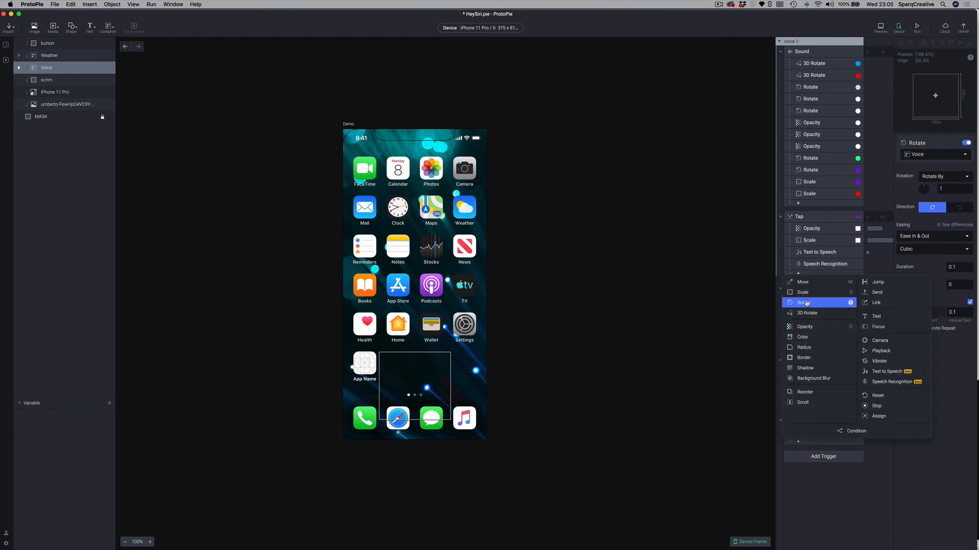
{"action": "left_click", "coordinate": [806, 293]}
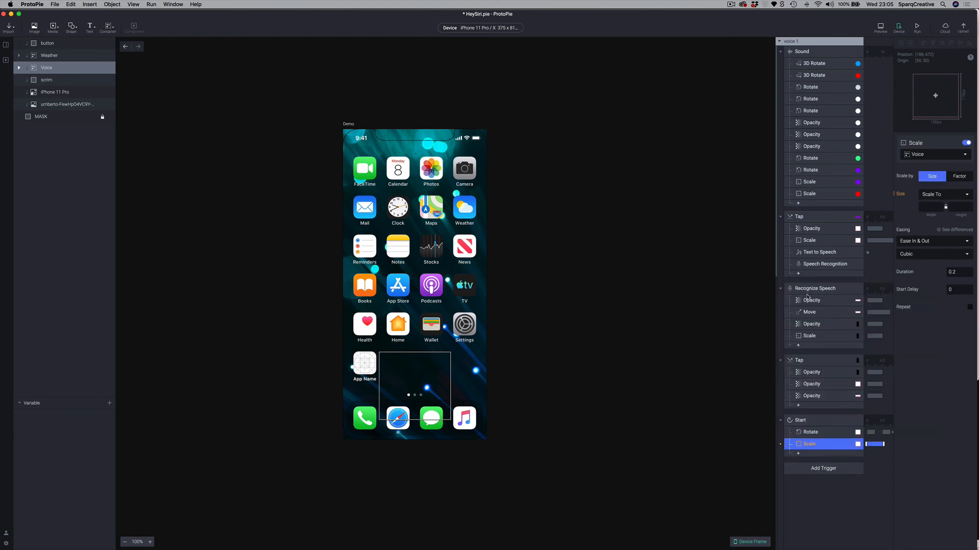
{"action": "left_click", "coordinate": [960, 177]}
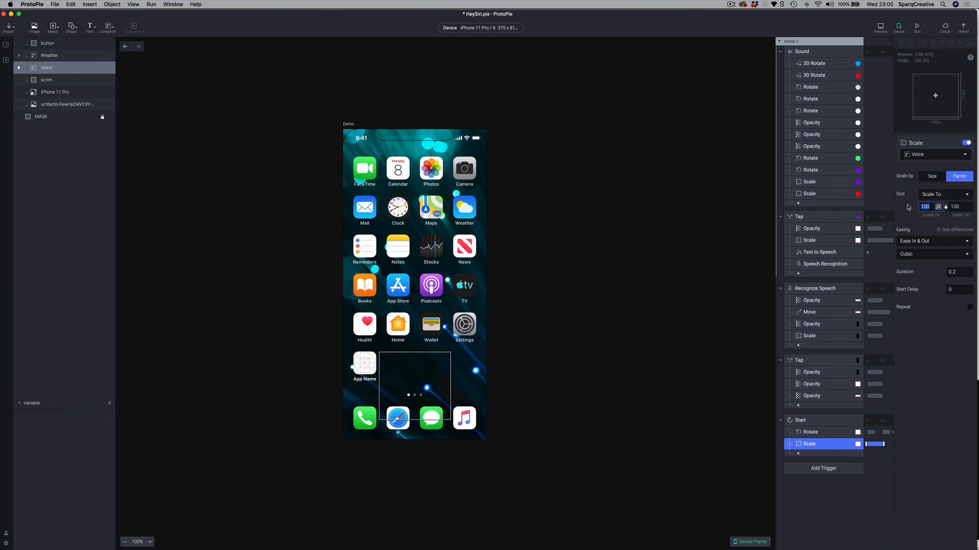
{"action": "type", "text": "50"}
{"action": "key", "text": "Return"}
Check the Recognize Speech and first Tap Scale responses, and set the duration of the Start trigger's Scale response to 0
{"action": "left_click", "coordinate": [809, 335]}
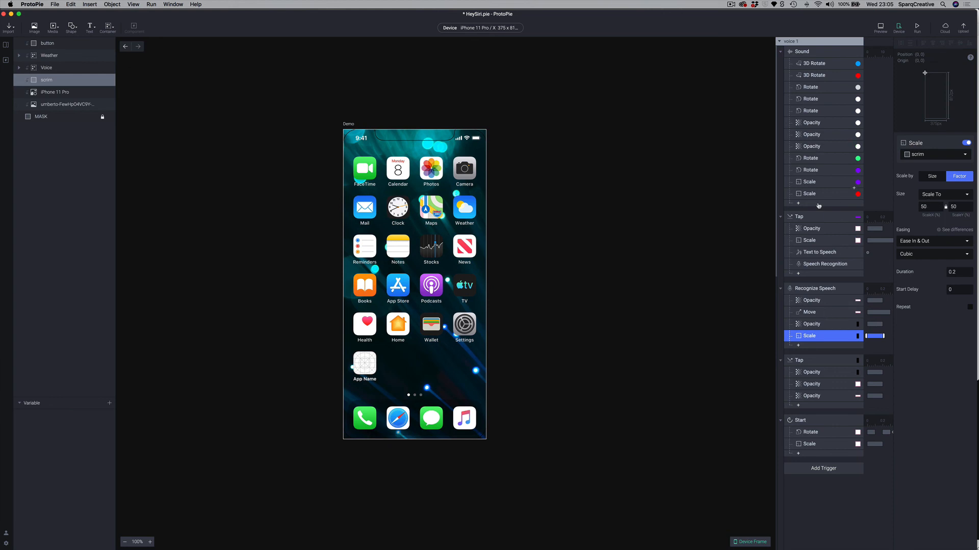
{"action": "left_click", "coordinate": [804, 241]}
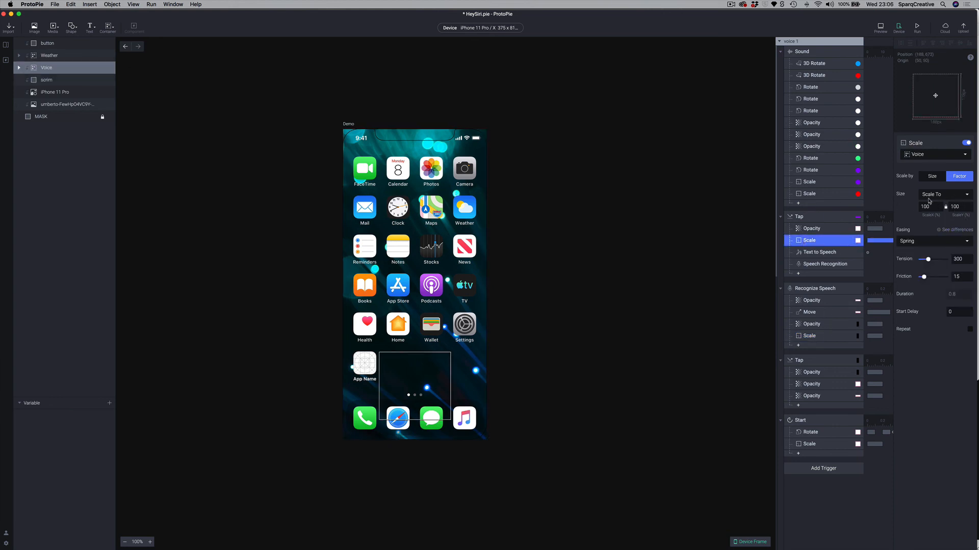
{"action": "left_click", "coordinate": [808, 445]}
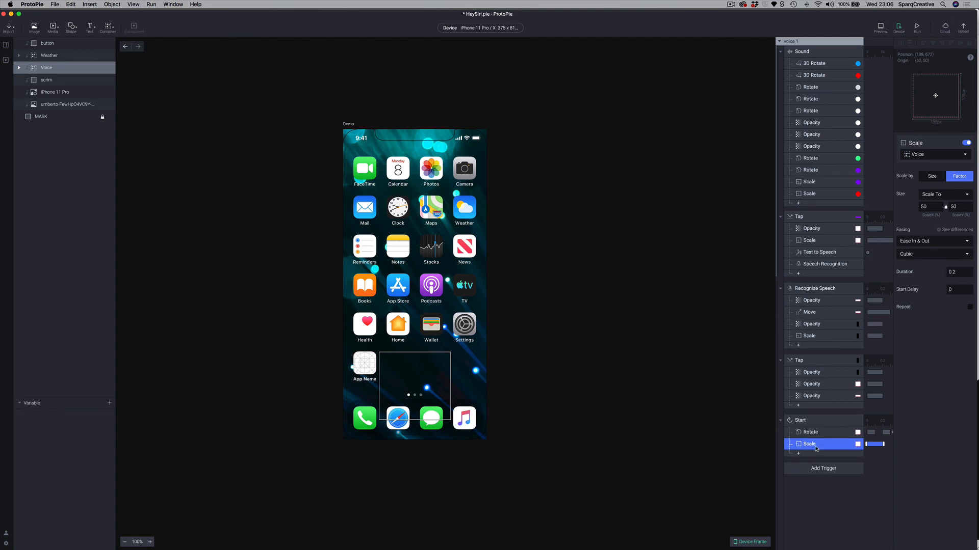
{"action": "left_click", "coordinate": [957, 272]}
{"action": "type", "text": "0"}
{"action": "key", "text": "Return"}
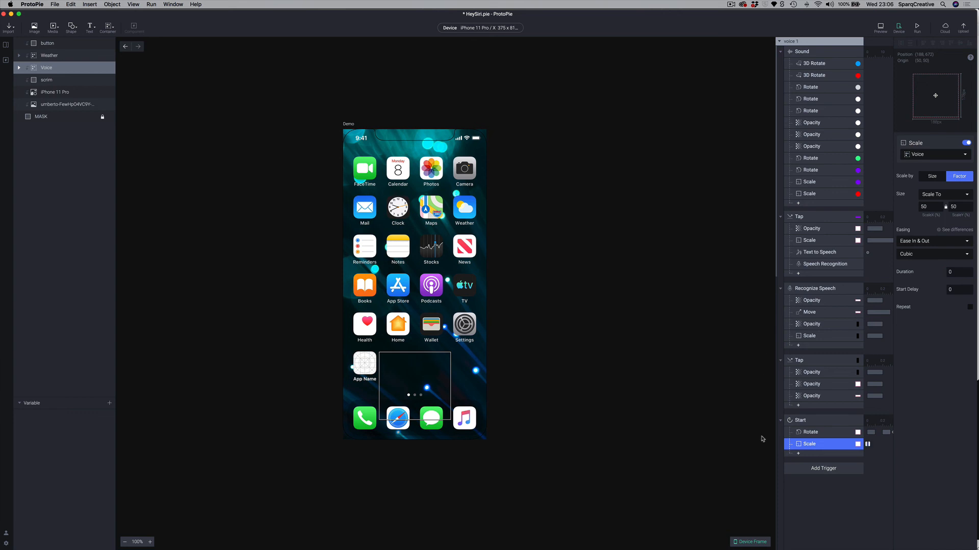